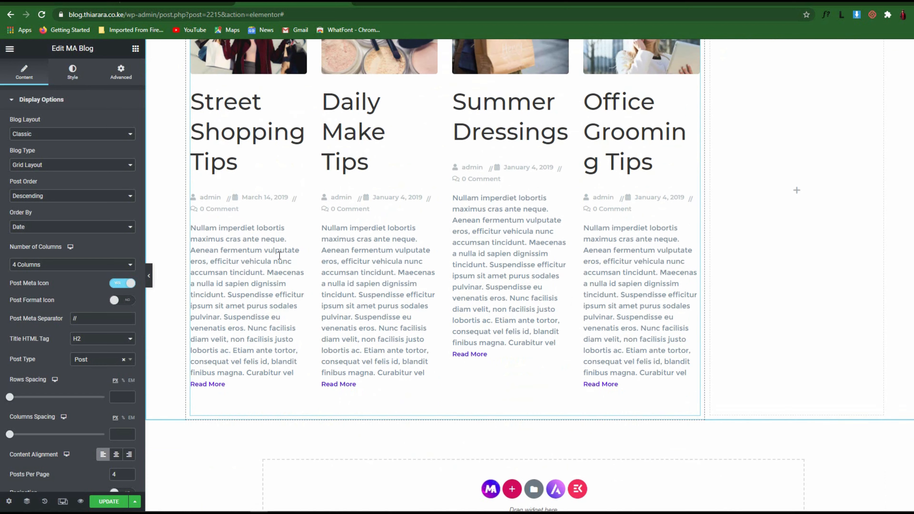
# Set the blog widget's layout to Cards, keeping the blog type as Grid Layout.
pyautogui.click(72, 135)
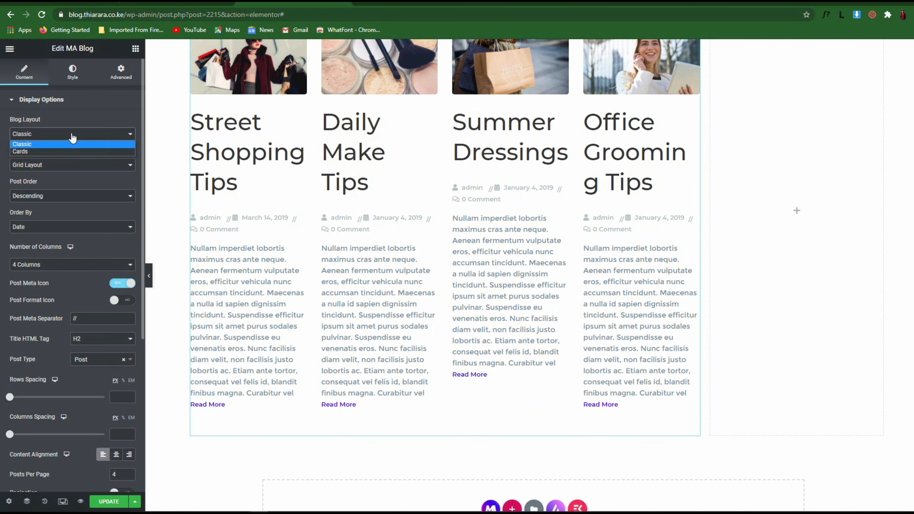
pyautogui.click(47, 151)
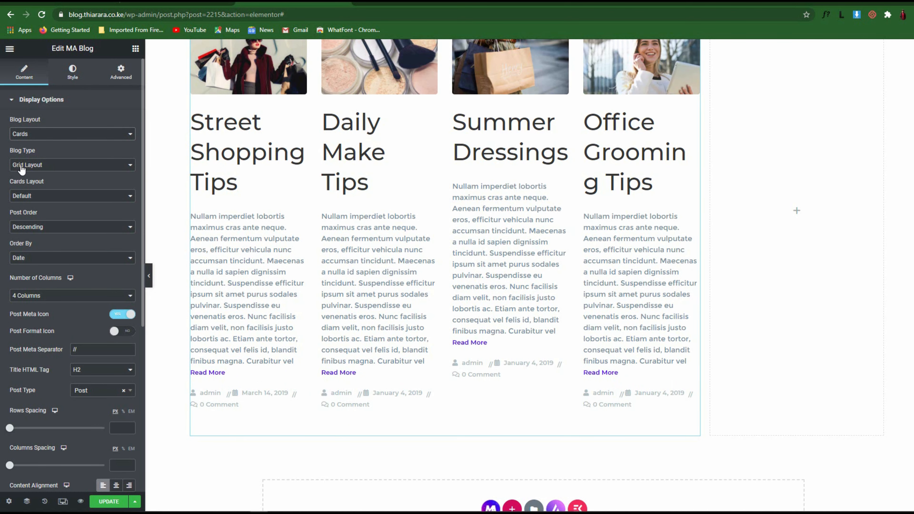
pyautogui.click(53, 168)
pyautogui.click(53, 169)
pyautogui.scroll(-1, 60, 200)
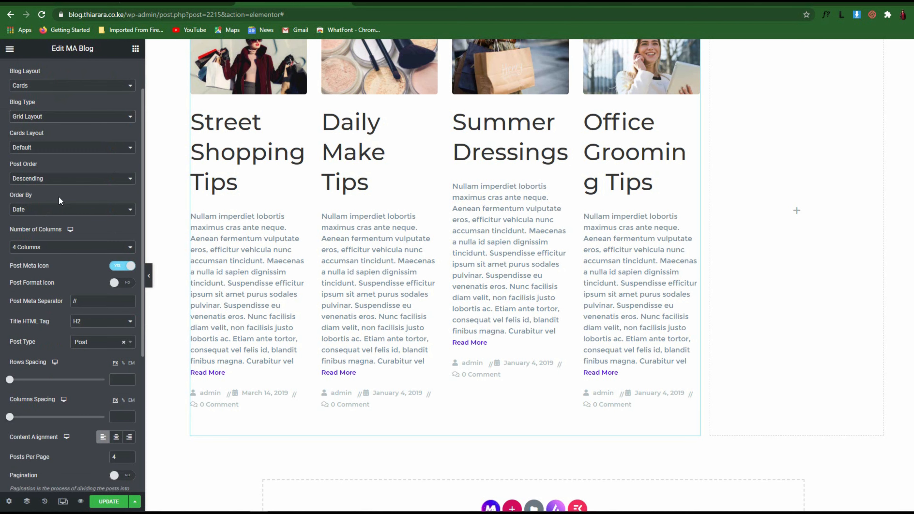
# Try the Right Align Cards, Center Align Gradient BG and Banner Card layouts on the blog widget and return it to Default.
pyautogui.click(45, 149)
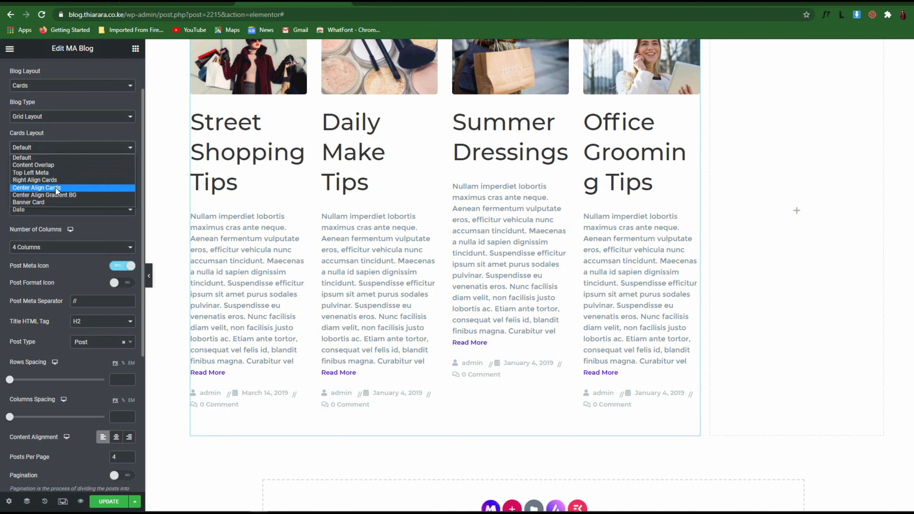
pyautogui.click(46, 180)
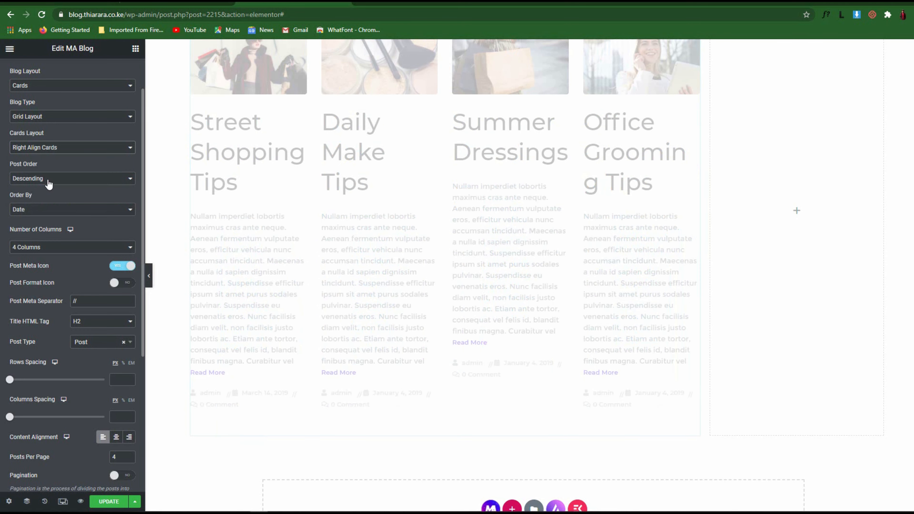
pyautogui.click(69, 148)
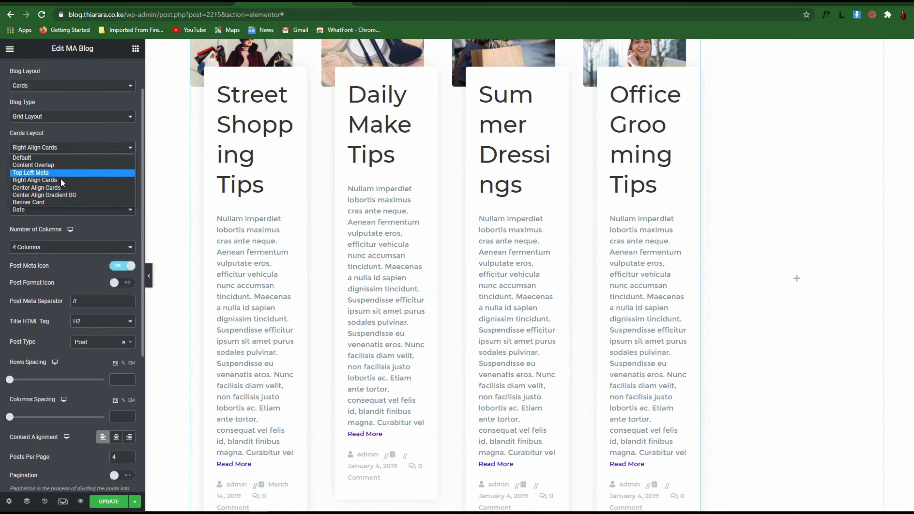
pyautogui.click(62, 195)
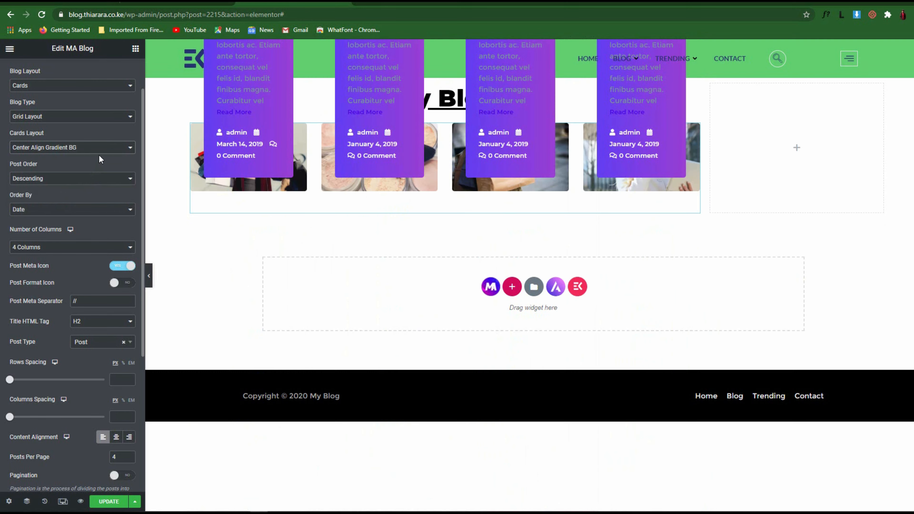
pyautogui.click(76, 153)
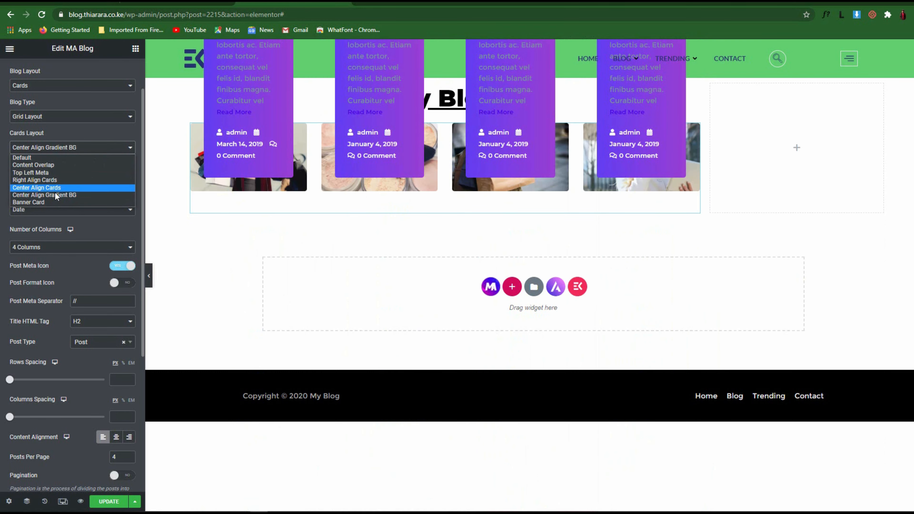
pyautogui.click(54, 202)
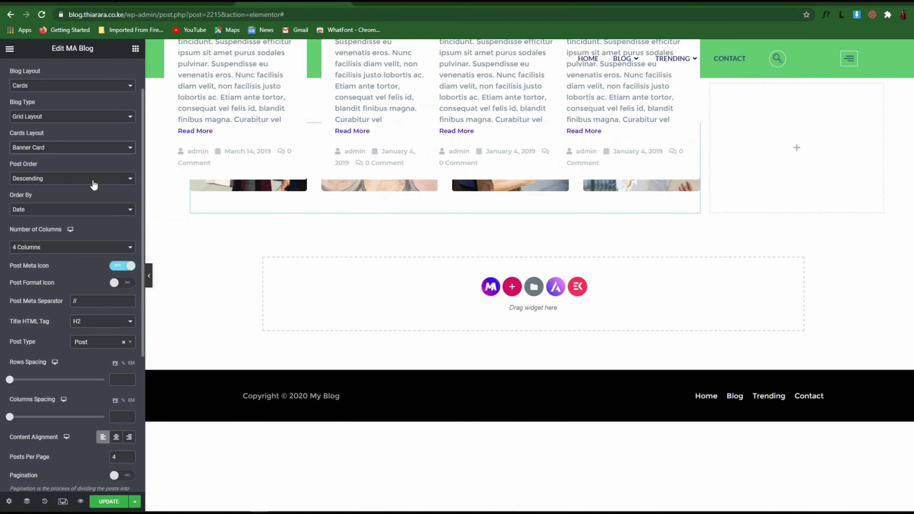
pyautogui.click(95, 153)
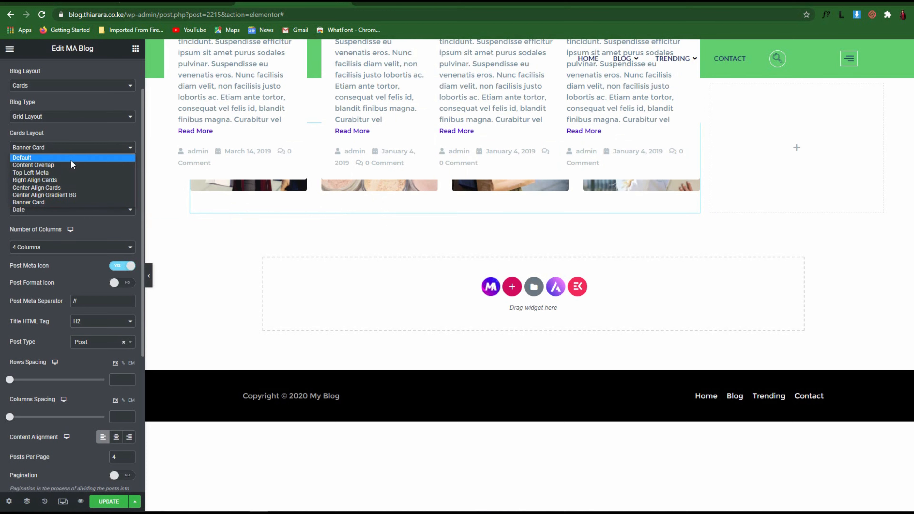
pyautogui.click(68, 161)
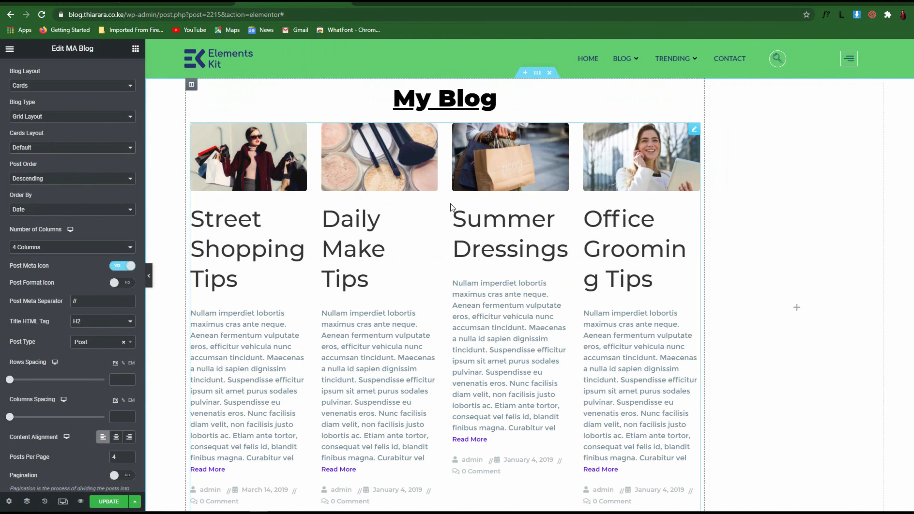
# Order the posts by Date and arrange the blog grid in 2 columns, checking the published blog page for comparison.
pyautogui.scroll(-1, 47, 172)
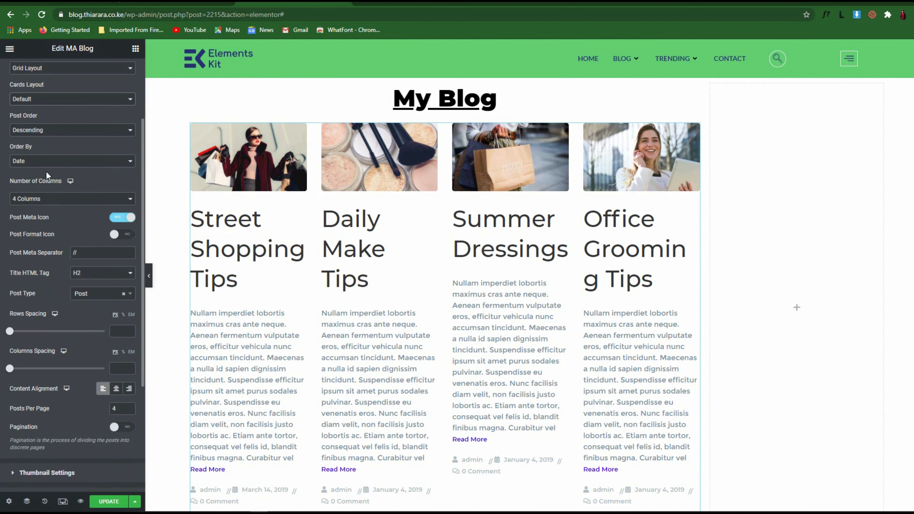
pyautogui.click(56, 164)
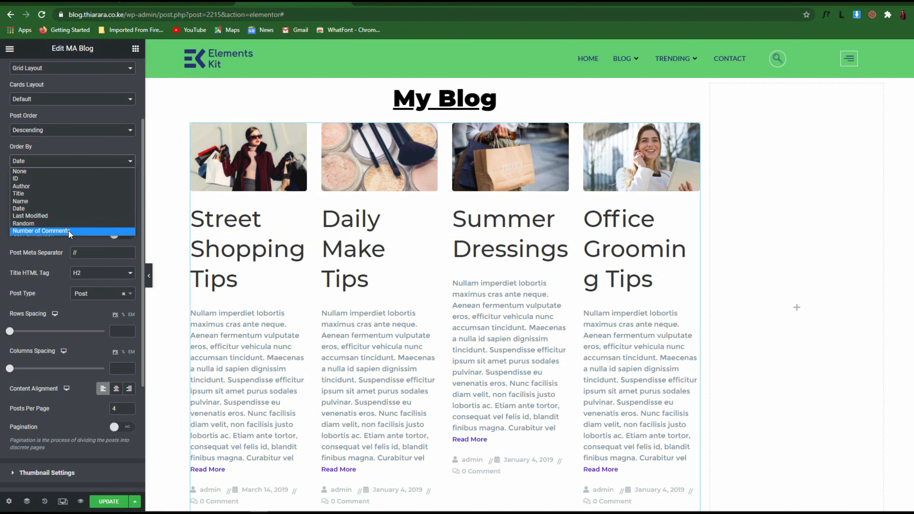
pyautogui.click(49, 208)
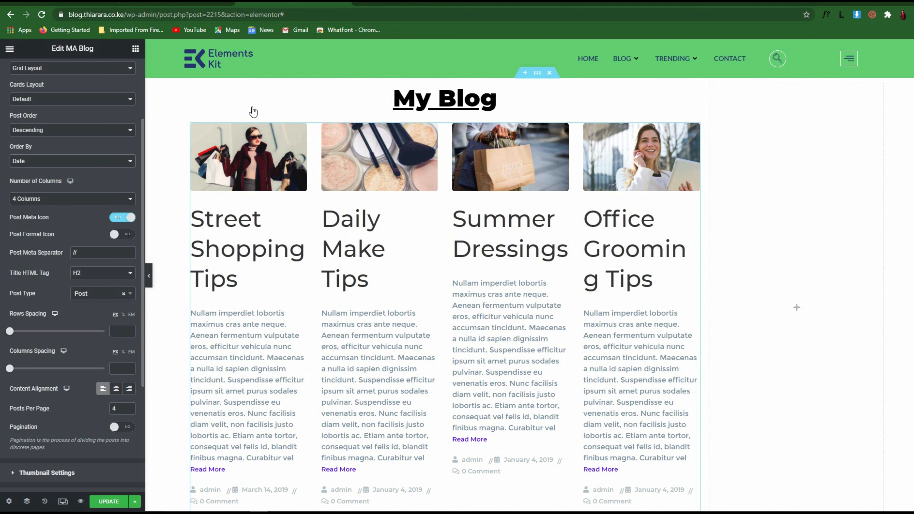
pyautogui.click(55, 199)
pyautogui.click(41, 216)
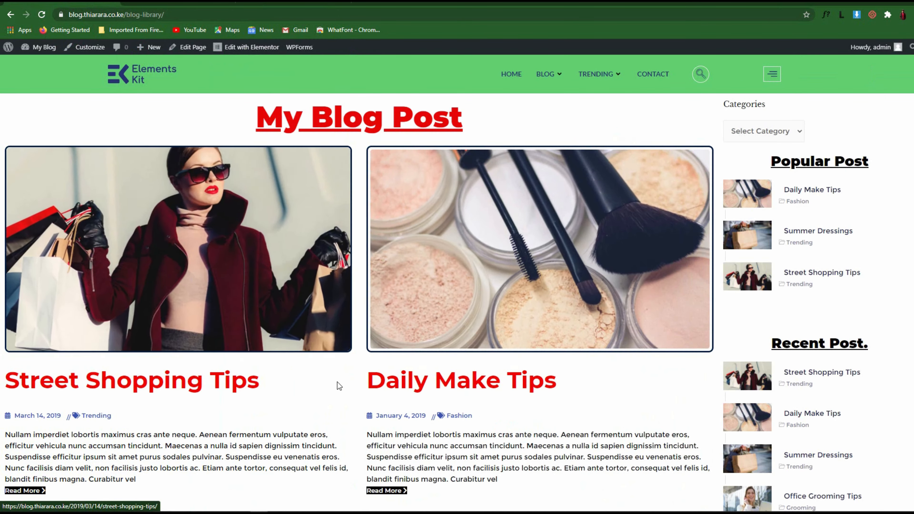
pyautogui.scroll(-5, 338, 384)
pyautogui.scroll(-2, 535, 406)
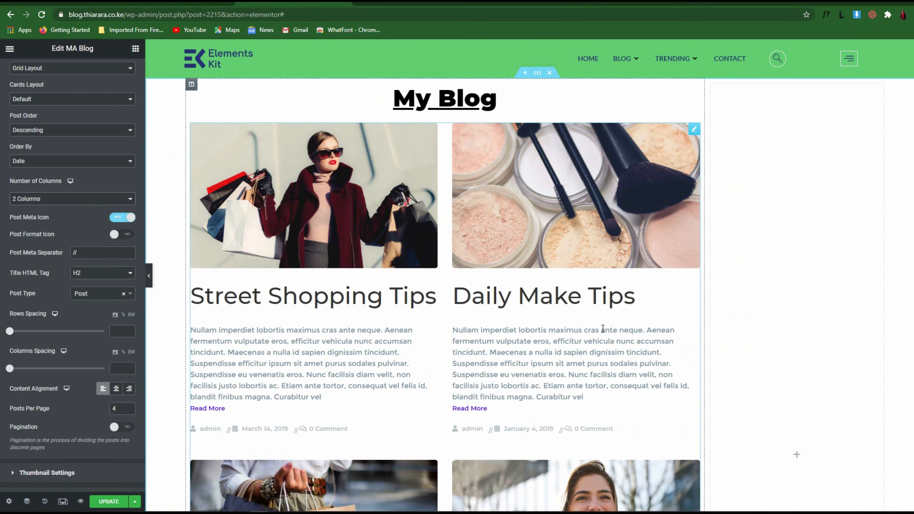
# Try the post format icon on the blog posts and switch it off again.
pyautogui.scroll(-4, 577, 316)
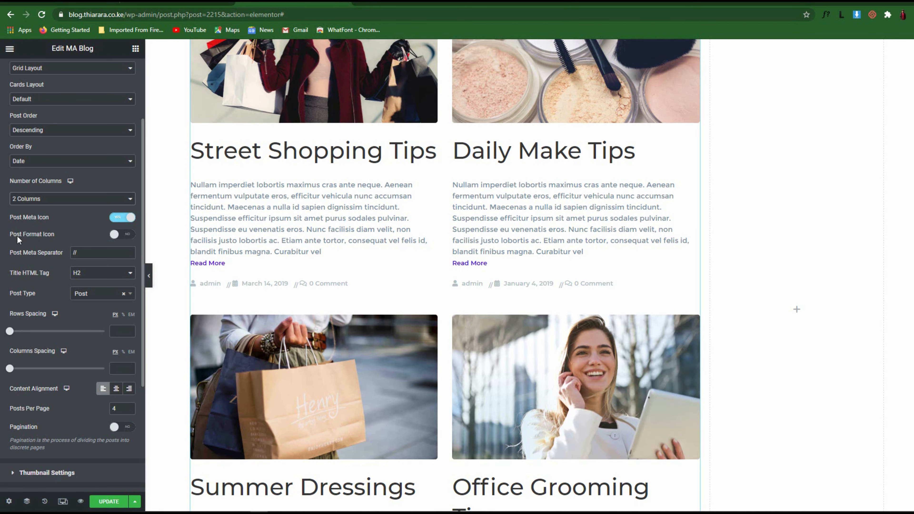
pyautogui.click(116, 236)
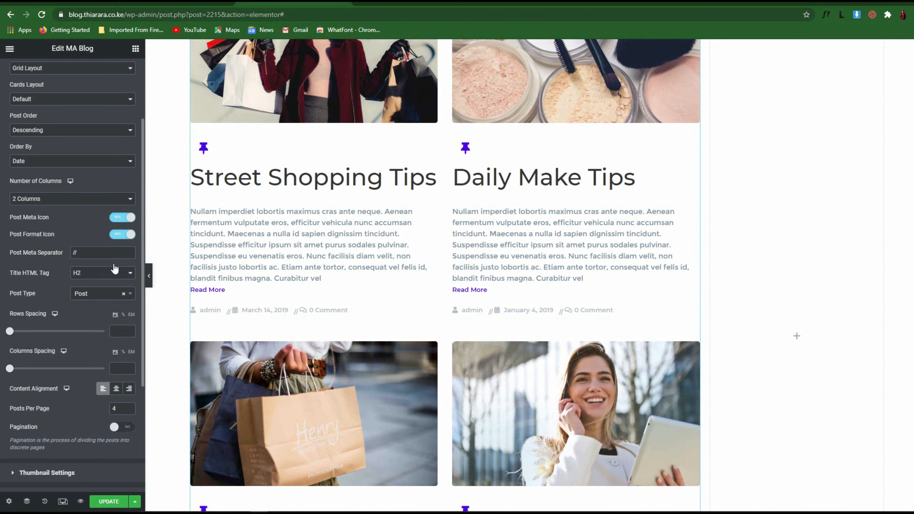
pyautogui.click(119, 236)
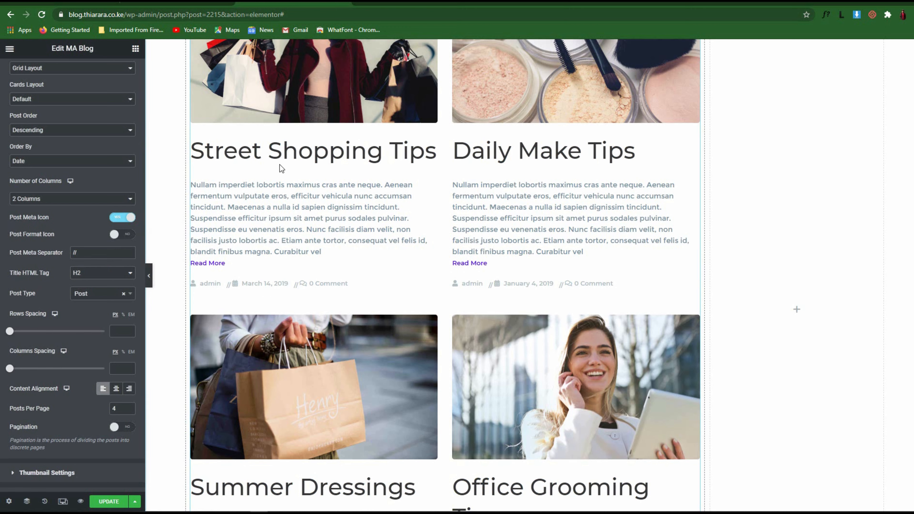
# Choose Post as the blog widget's post type and set the rows spacing to 32 px.
pyautogui.scroll(-1, 88, 279)
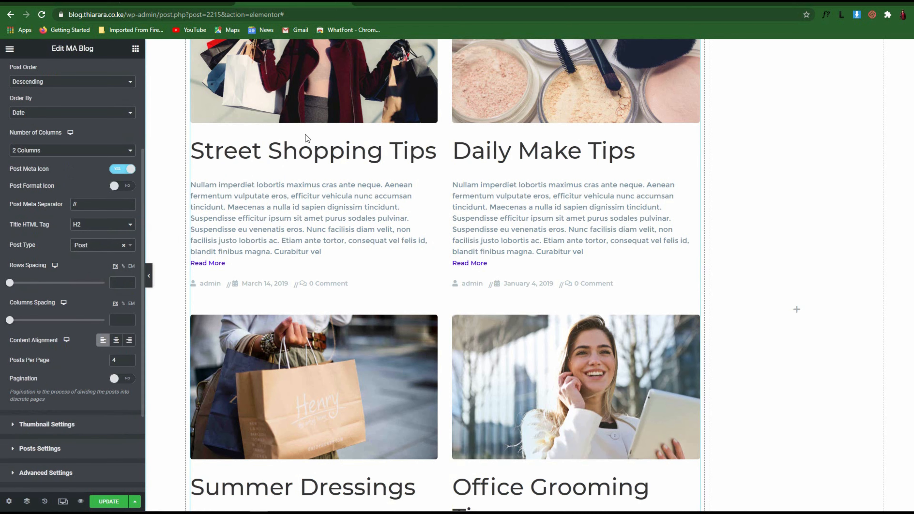
pyautogui.click(94, 249)
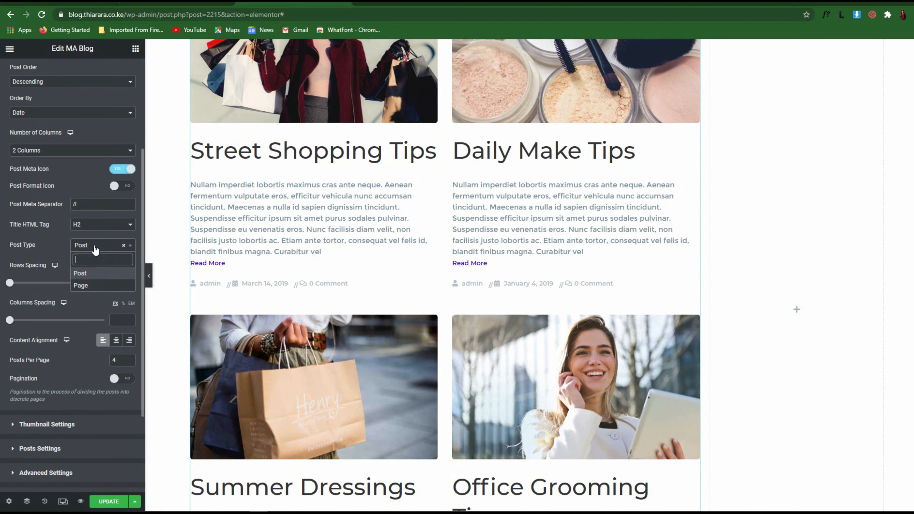
pyautogui.click(89, 276)
pyautogui.moveTo(10, 285); pyautogui.dragTo(25, 283)
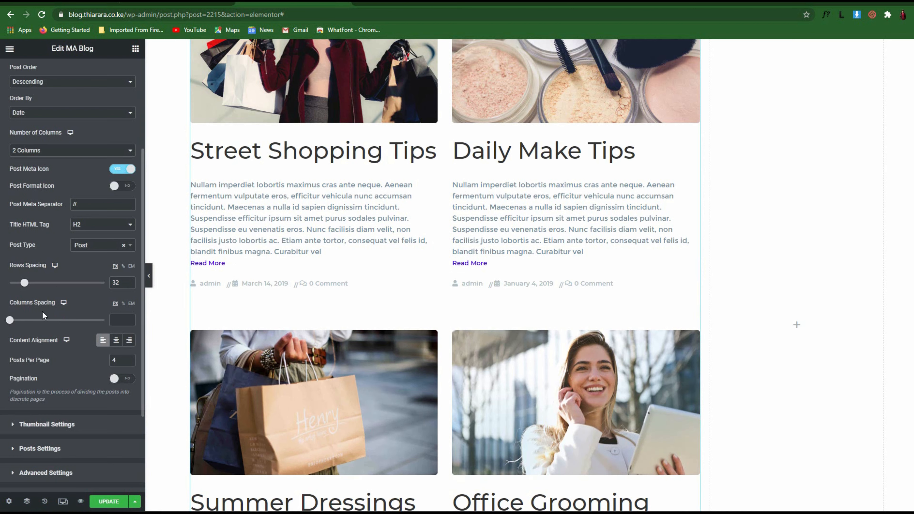
# Adjust the blog widget's columns spacing to 15 px.
pyautogui.moveTo(10, 320); pyautogui.dragTo(22, 320)
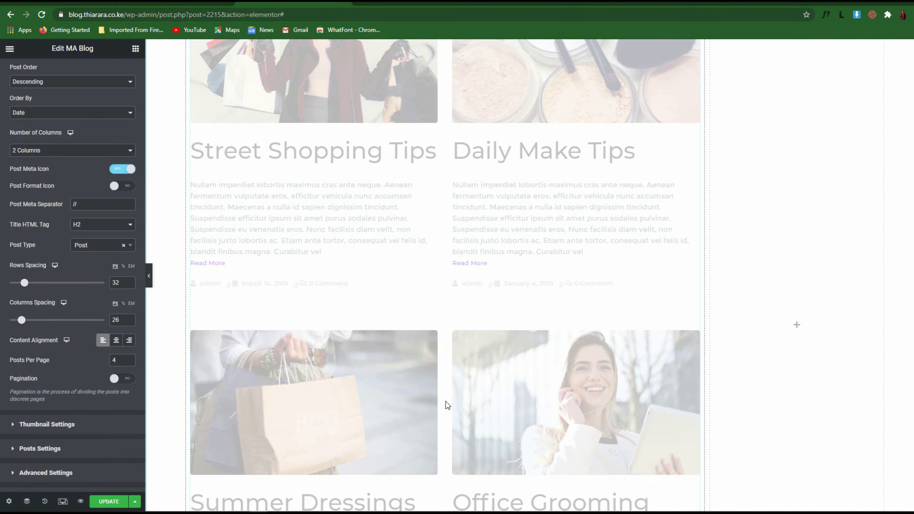
pyautogui.moveTo(23, 321); pyautogui.dragTo(9, 320)
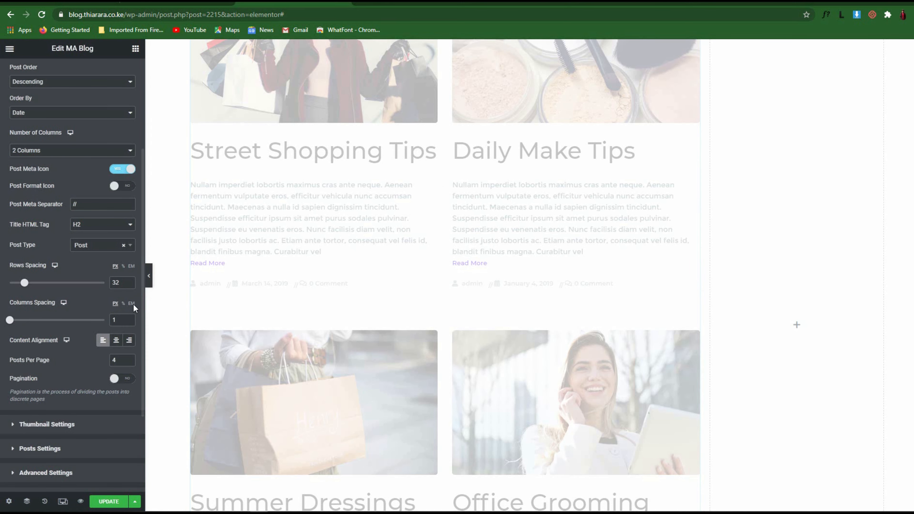
pyautogui.scroll(-1, 119, 335)
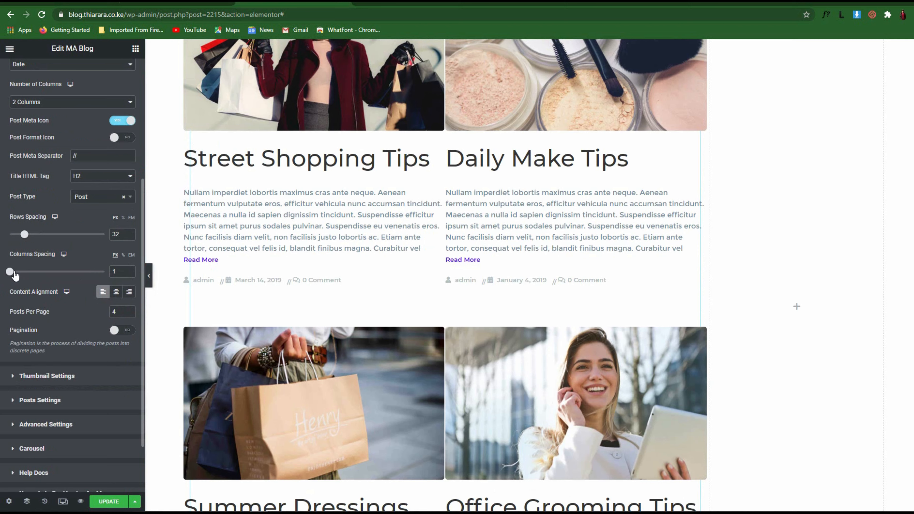
pyautogui.moveTo(14, 276); pyautogui.dragTo(21, 276)
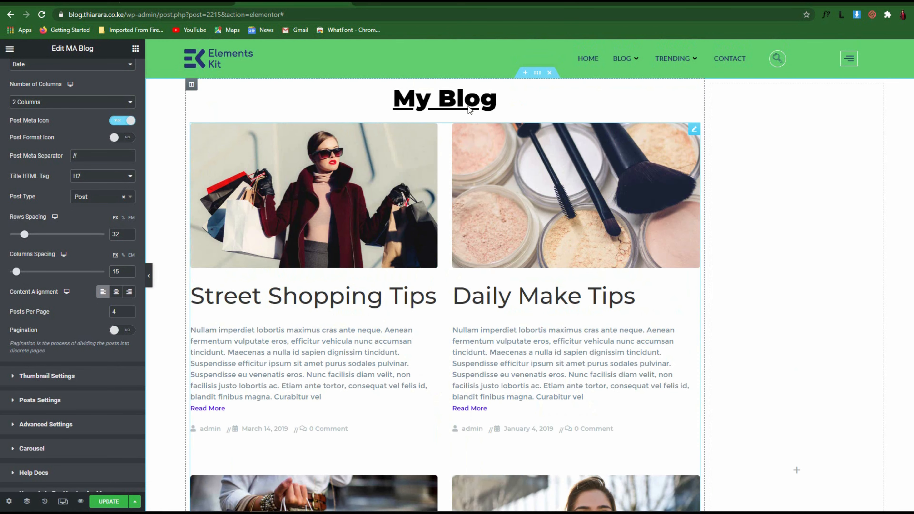
# Set the content width of the section containing the blog posts to Full Width.
pyautogui.click(537, 72)
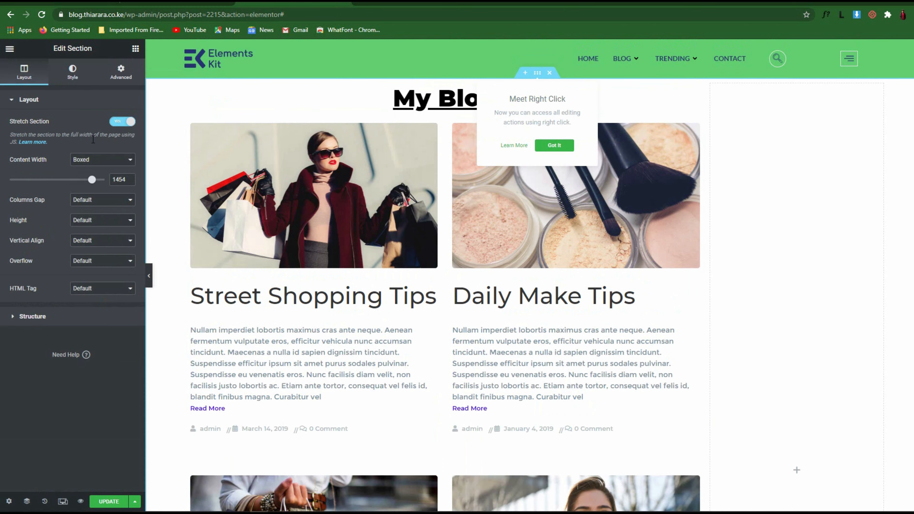
pyautogui.click(93, 159)
pyautogui.click(94, 177)
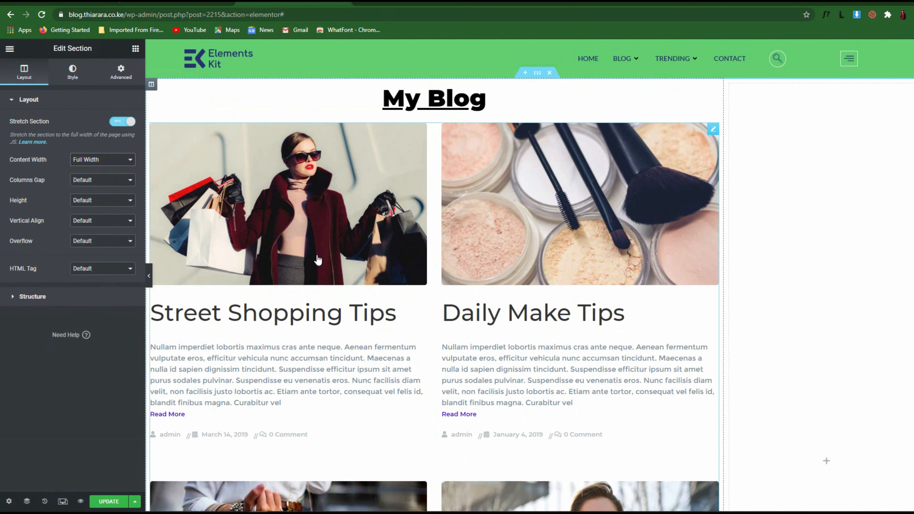
# Open the MA Blog widget's settings and review its remaining display options and the widened post grid.
pyautogui.scroll(-1, 288, 249)
pyautogui.click(713, 81)
pyautogui.scroll(-4, 123, 314)
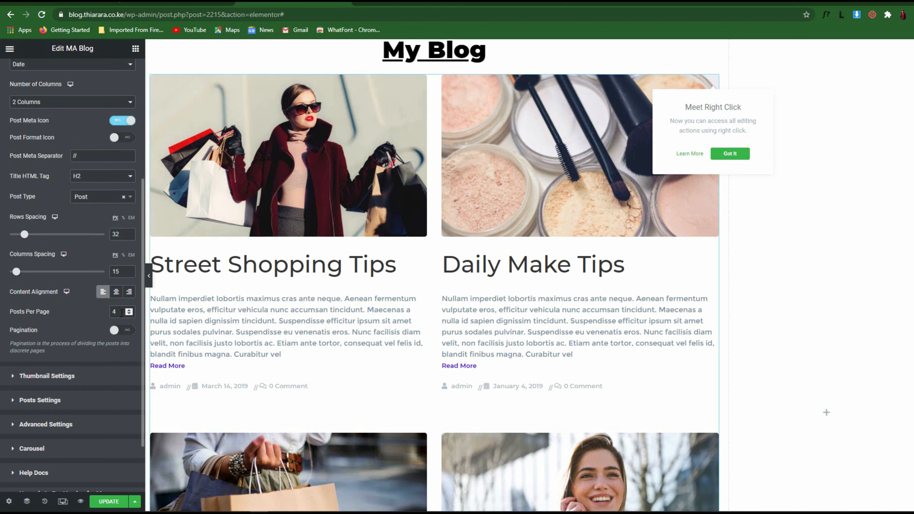
pyautogui.scroll(-2, 111, 314)
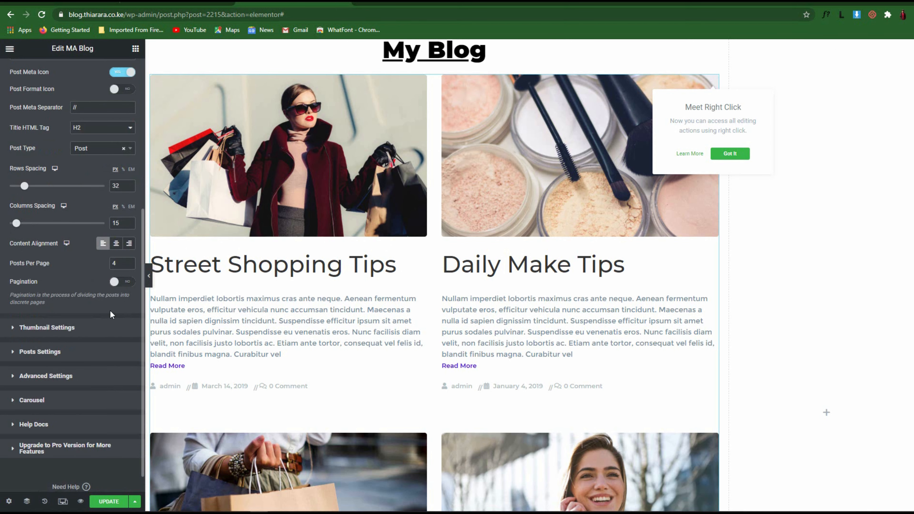
pyautogui.scroll(-11, 475, 410)
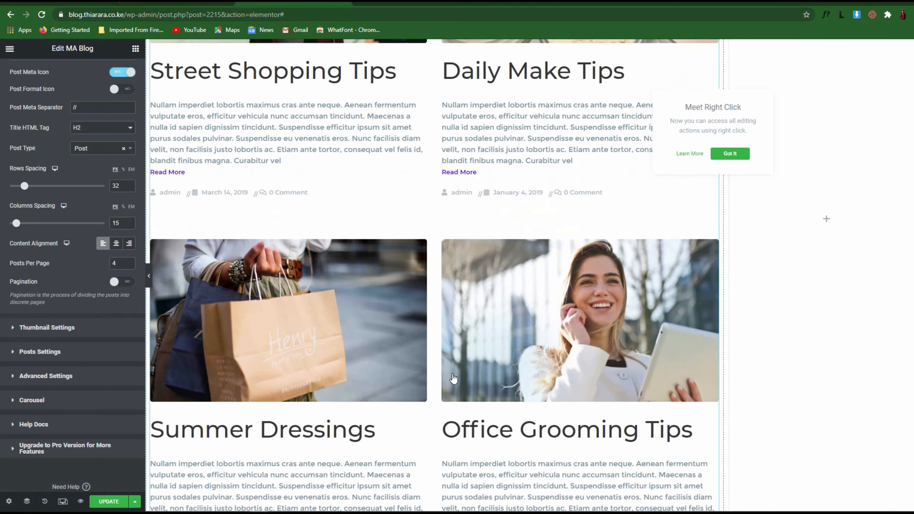
pyautogui.scroll(8, 494, 282)
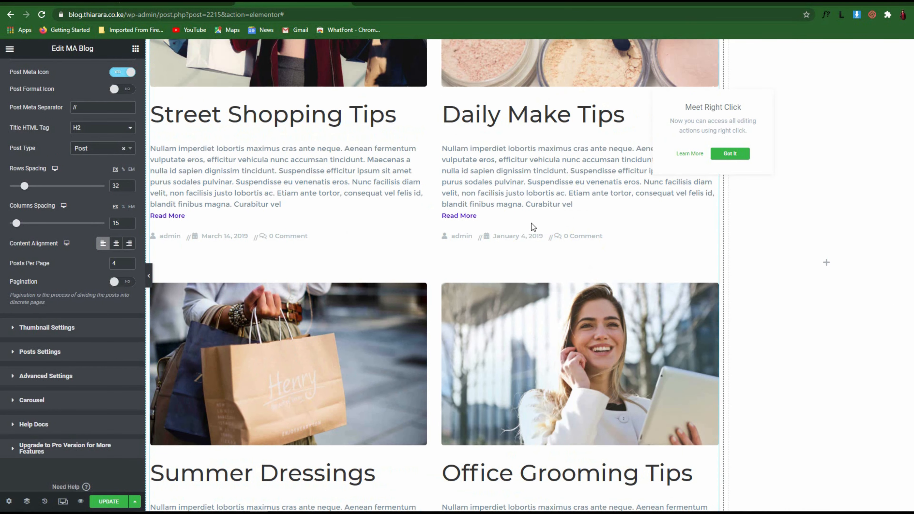
# Dismiss the editing-actions tip and reopen the MA Blog widget's display options.
pyautogui.click(737, 154)
pyautogui.scroll(-4, 288, 171)
pyautogui.scroll(8, 690, 153)
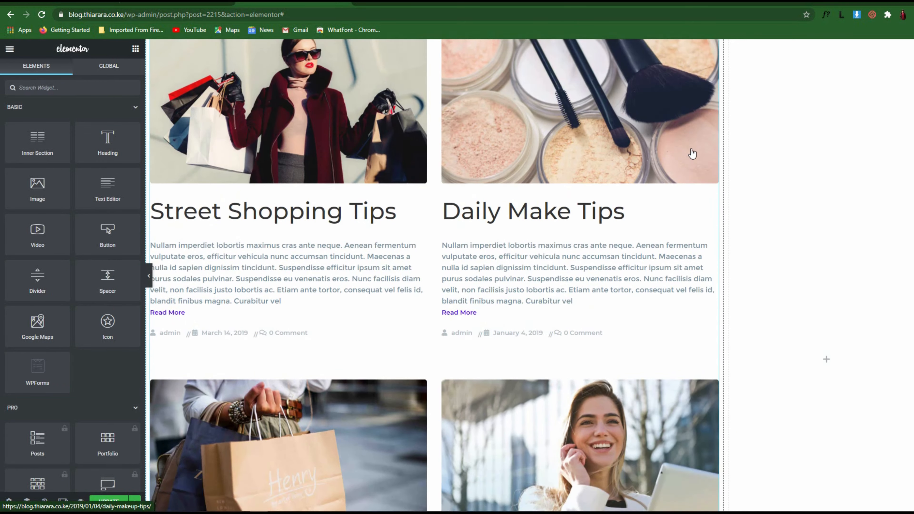
pyautogui.click(713, 129)
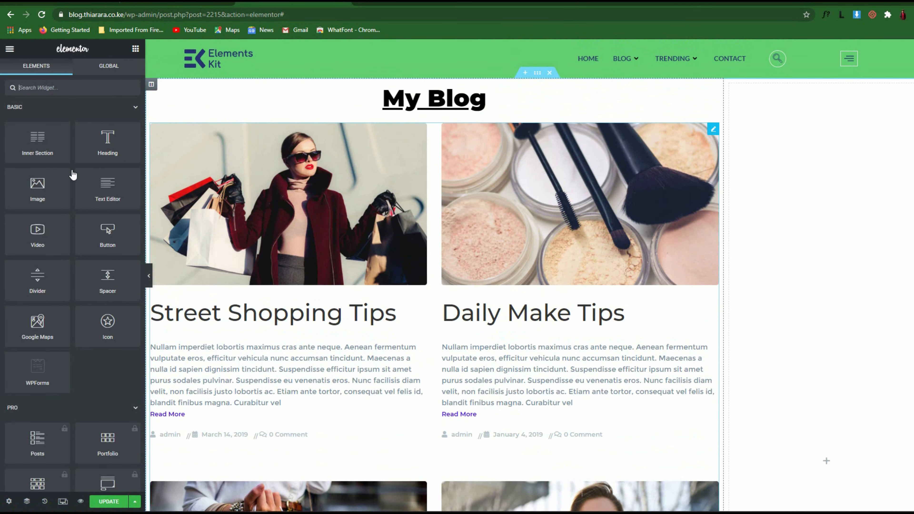
pyautogui.scroll(-5, 97, 252)
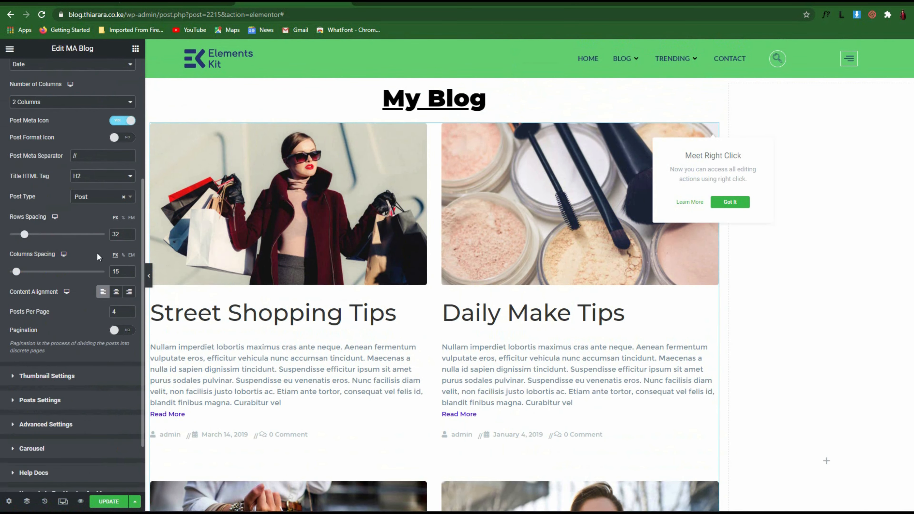
# Enable pagination for the blog widget and set its link texts to "Next Page" and "Previous Page".
pyautogui.click(122, 332)
pyautogui.scroll(-10, 369, 361)
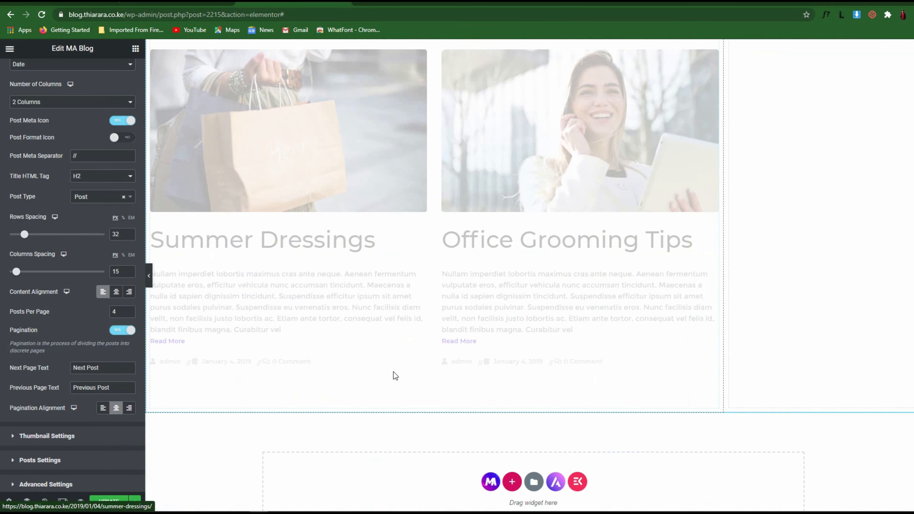
pyautogui.scroll(-3, 396, 376)
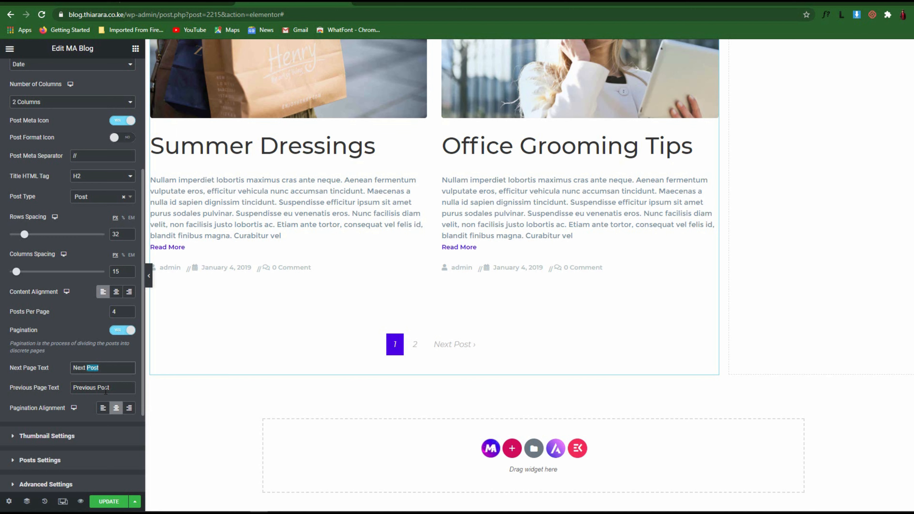
pyautogui.click(115, 391)
pyautogui.write('page')
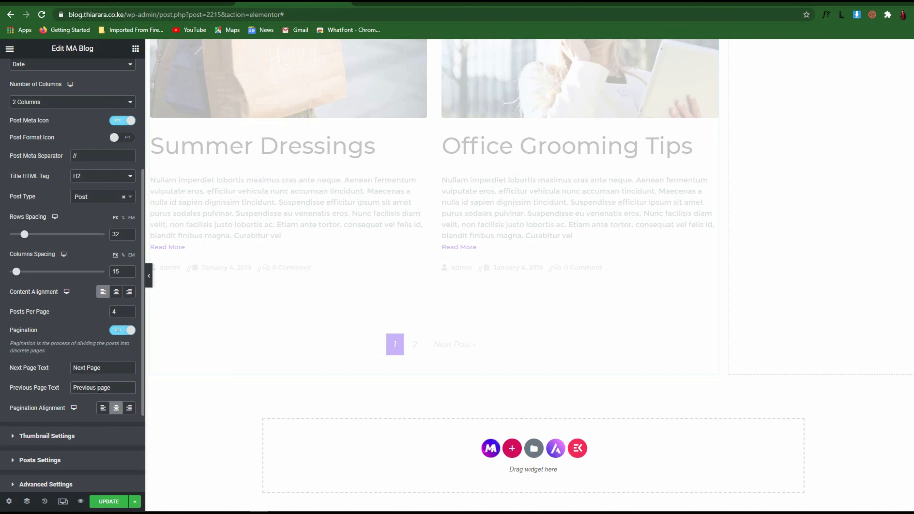
pyautogui.press('BackSpace')
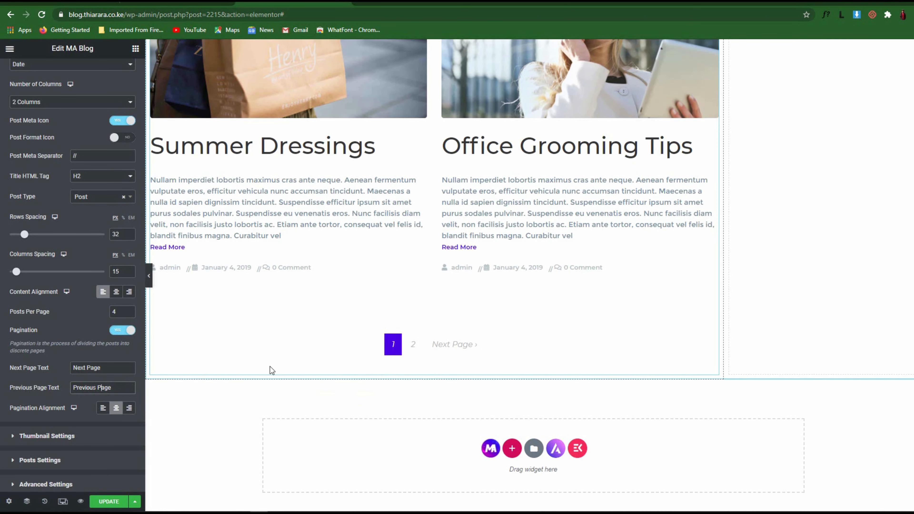
# Try left and right pagination alignment, return it to center, and review the post grid.
pyautogui.click(103, 413)
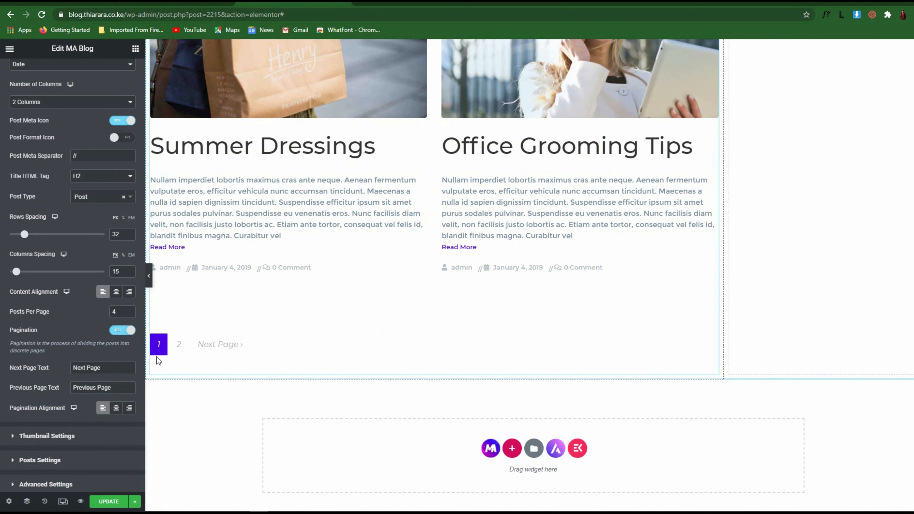
pyautogui.click(129, 408)
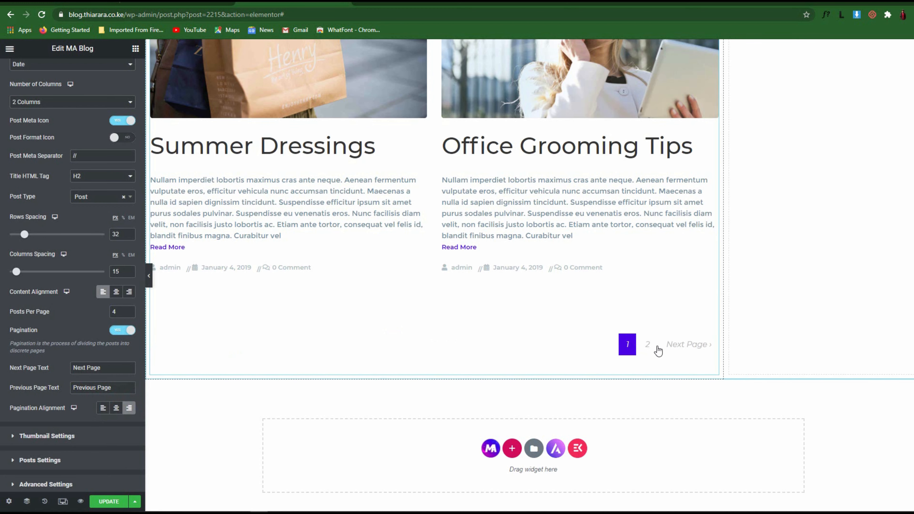
pyautogui.click(115, 408)
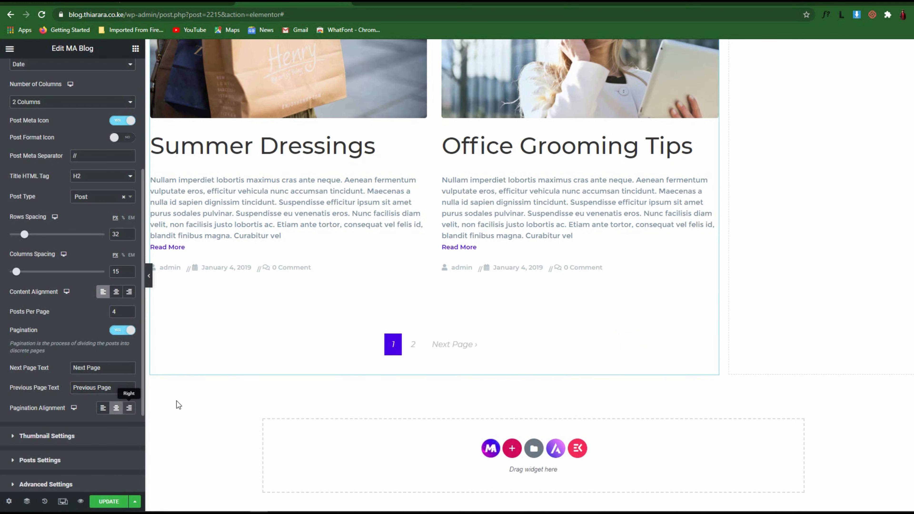
pyautogui.scroll(-2, 297, 363)
pyautogui.scroll(15, 343, 342)
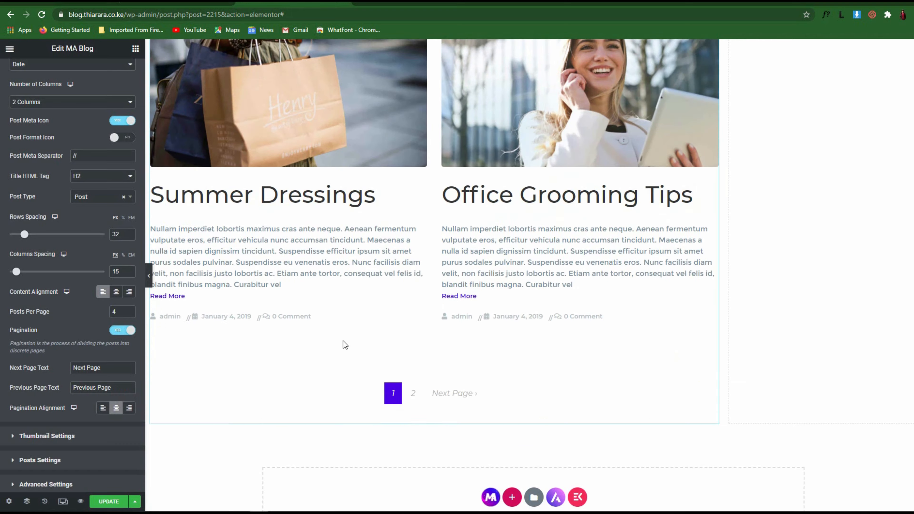
# Try the Zoom In #1 color effect in the thumbnail settings and preview it on the post images.
pyautogui.scroll(-3, 113, 331)
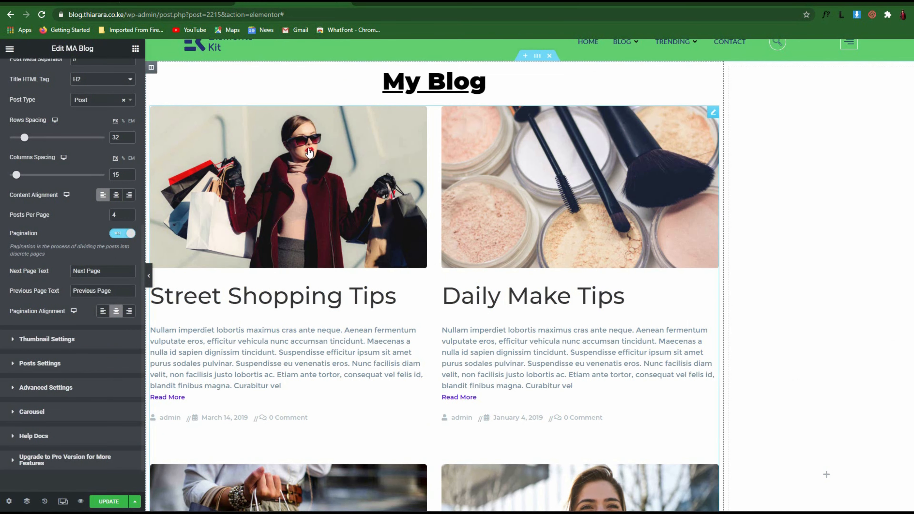
pyautogui.click(80, 339)
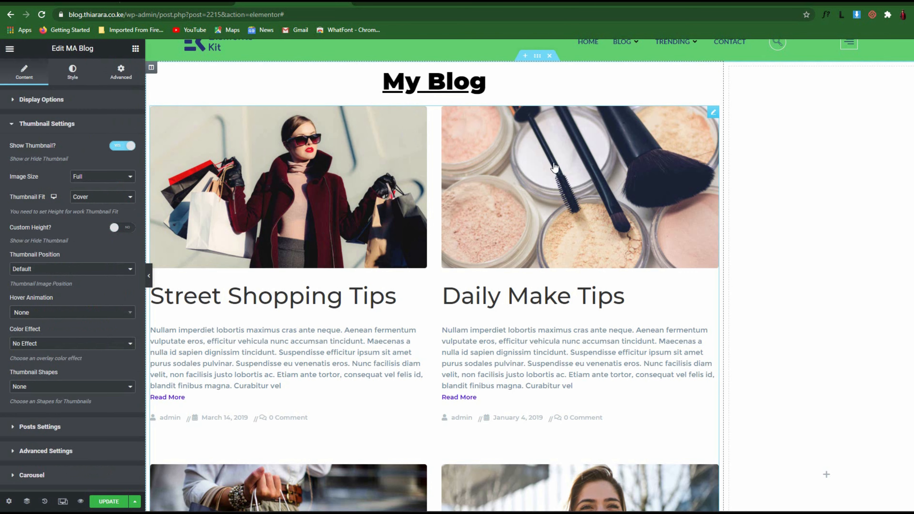
pyautogui.scroll(-1, 72, 324)
pyautogui.click(72, 295)
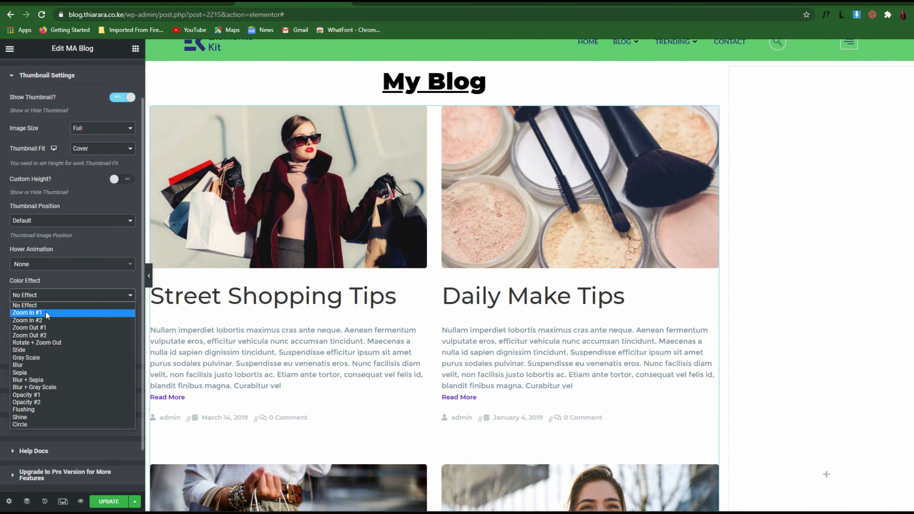
pyautogui.click(45, 311)
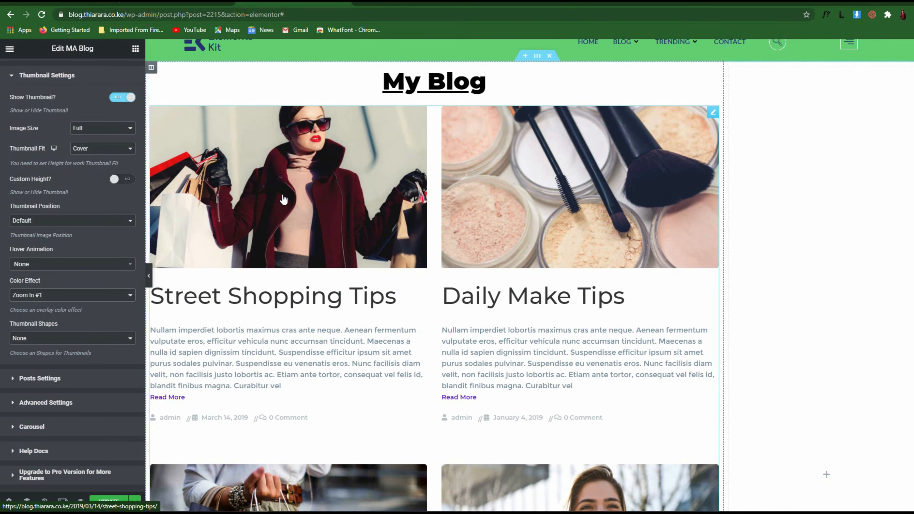
pyautogui.scroll(-5, 557, 300)
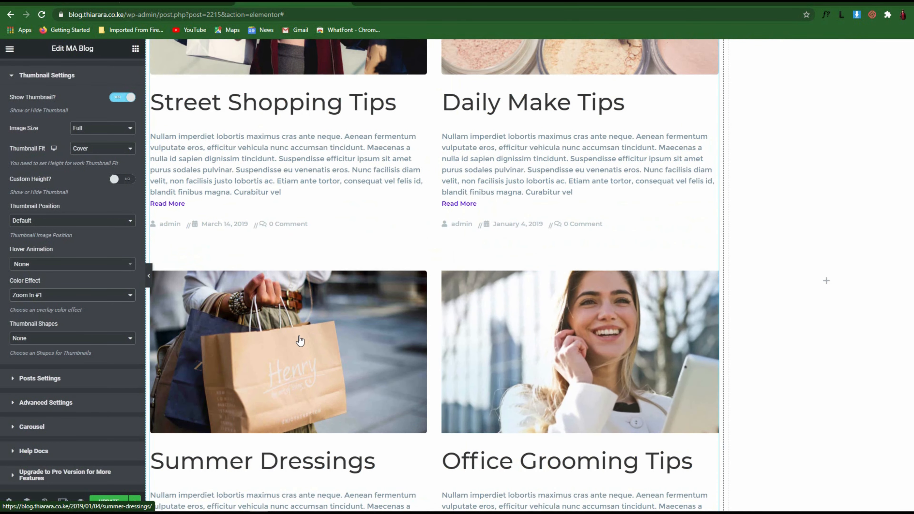
# Try the Zoom In #2 and Zoom Out #1 color effects on the post thumbnails and preview each one.
pyautogui.click(95, 298)
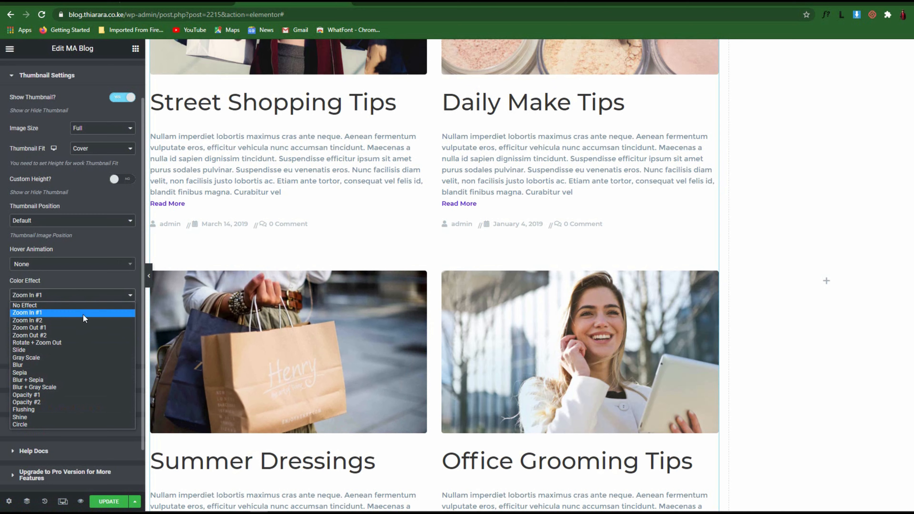
pyautogui.click(75, 322)
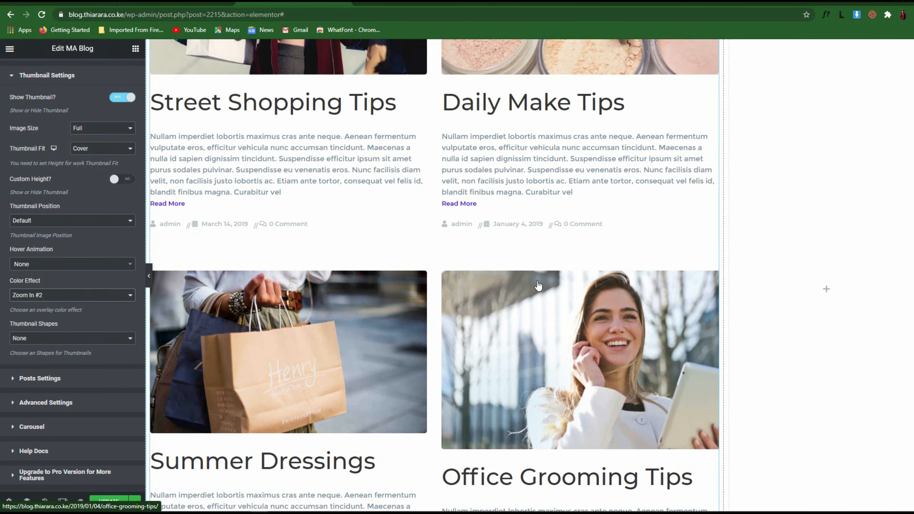
pyautogui.scroll(6, 536, 288)
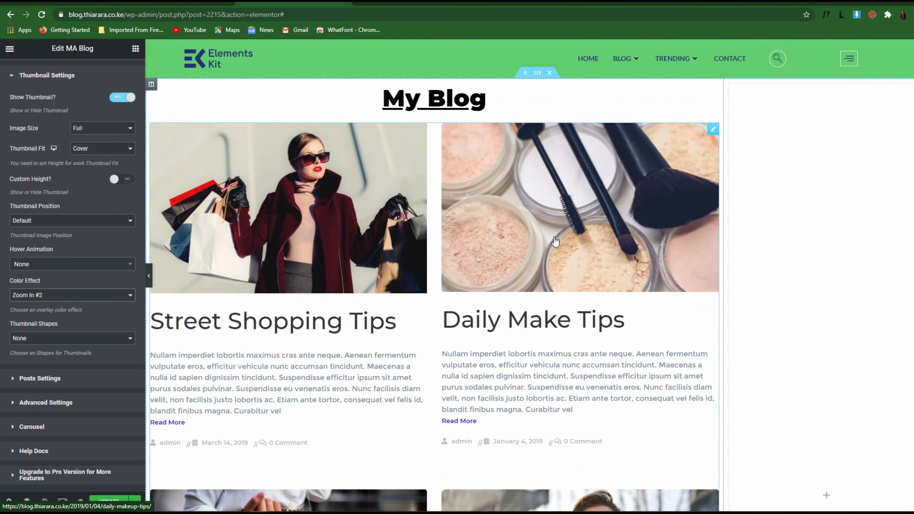
pyautogui.scroll(-8, 573, 260)
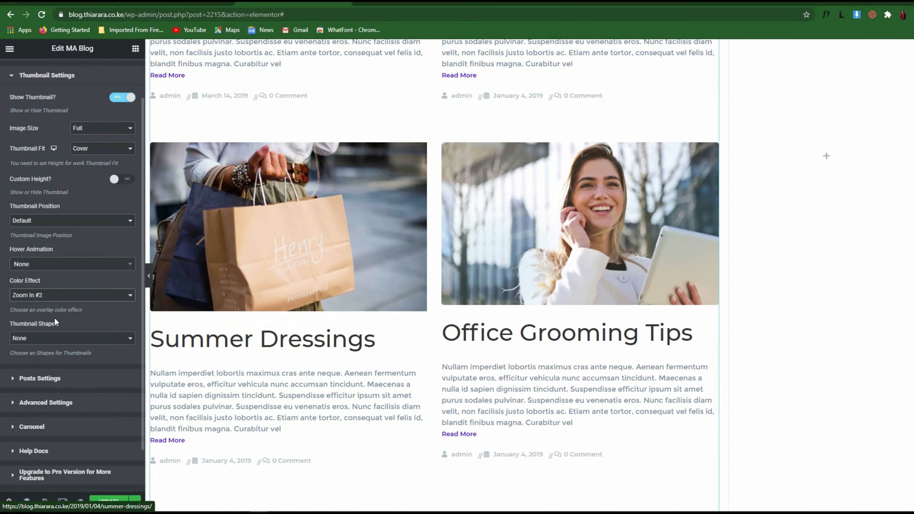
pyautogui.click(74, 296)
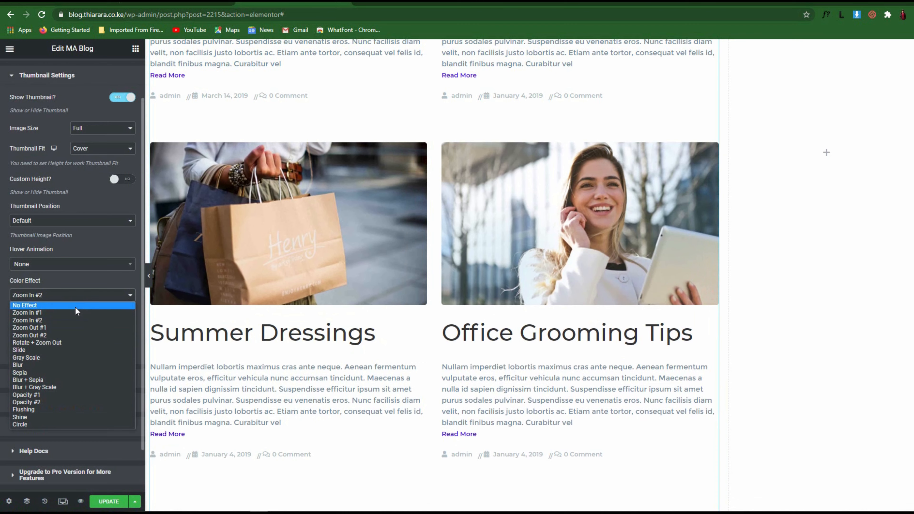
pyautogui.click(61, 327)
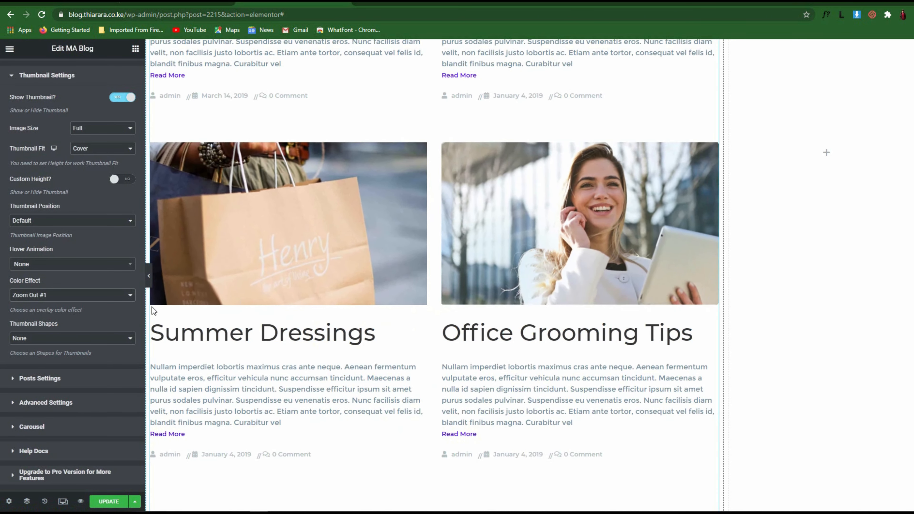
# Set the post thumbnails' color effect to Zoom Out #2.
pyautogui.click(54, 296)
pyautogui.click(45, 336)
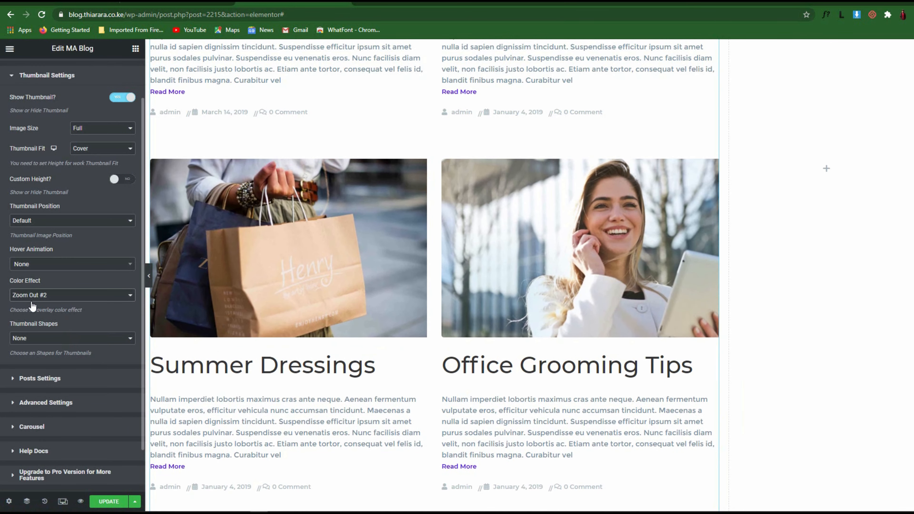
# In the widget's posts settings, hide the post author and comments number, display the categories, and check the post meta.
pyautogui.scroll(-1, 32, 305)
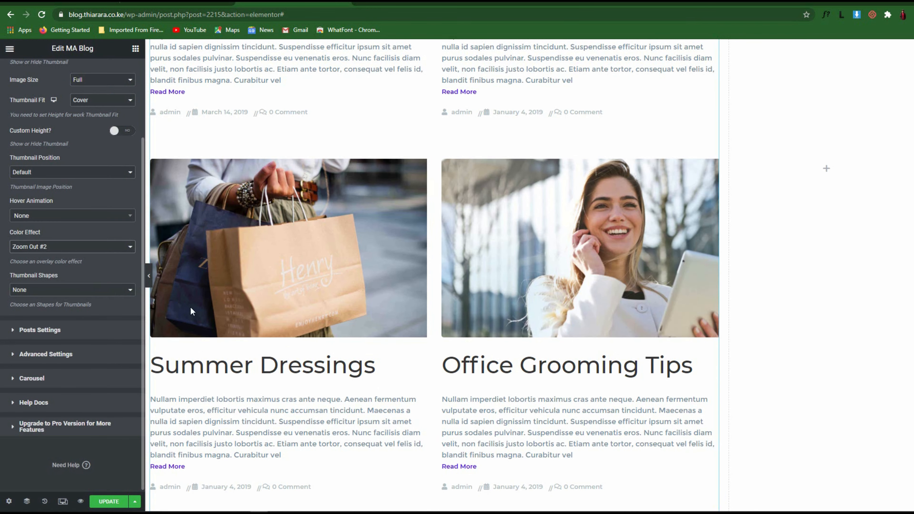
pyautogui.click(49, 330)
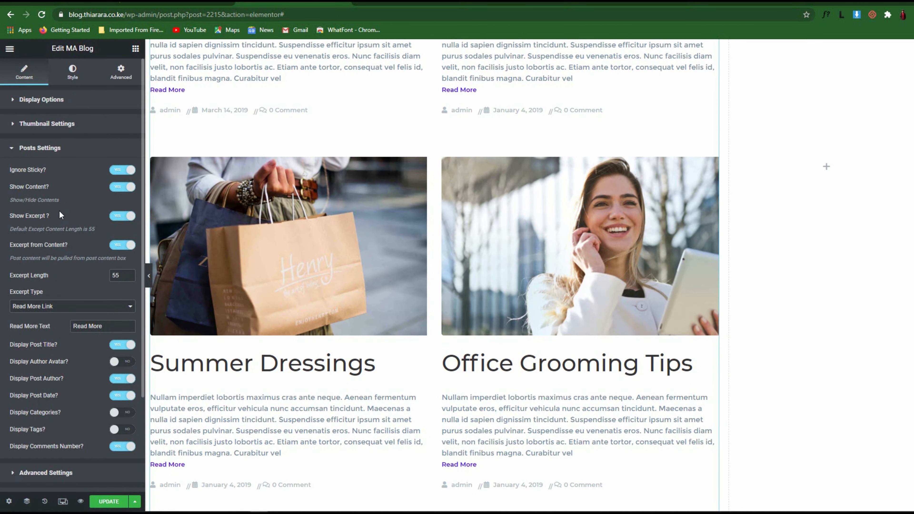
pyautogui.scroll(-3, 100, 227)
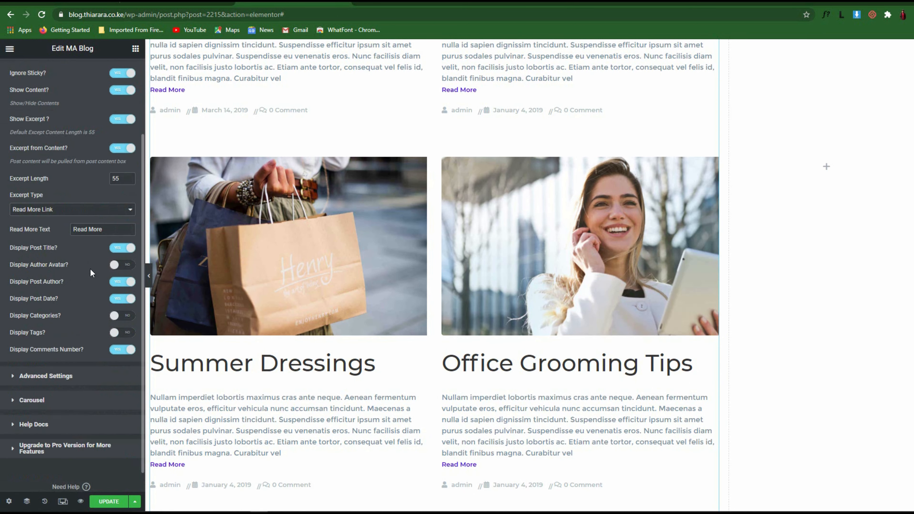
pyautogui.scroll(-3, 375, 348)
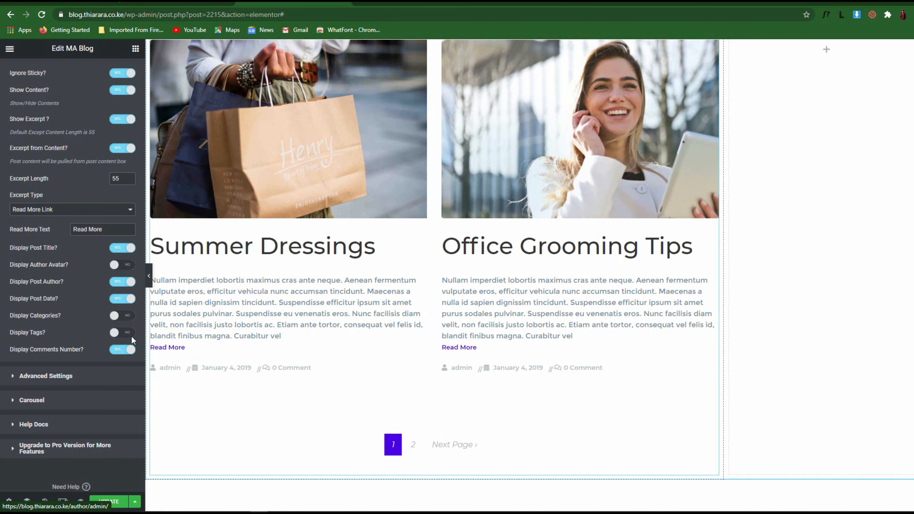
pyautogui.click(118, 282)
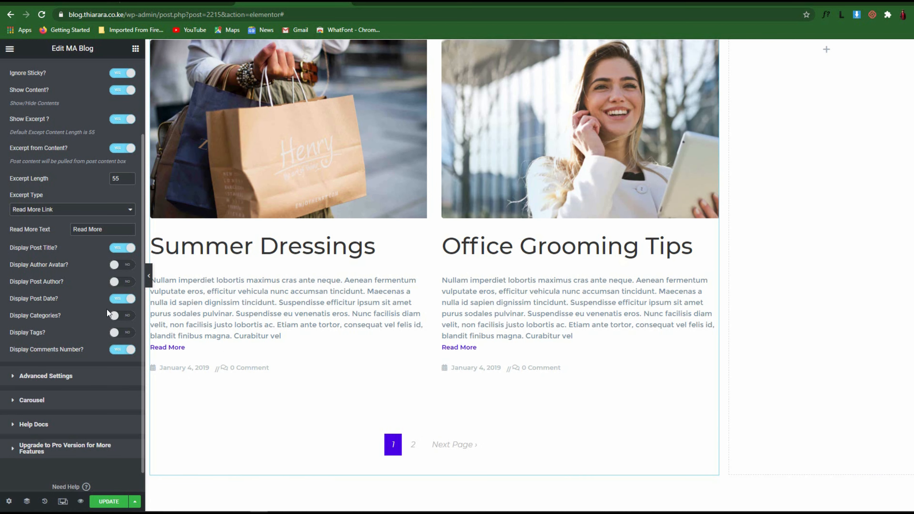
pyautogui.click(124, 351)
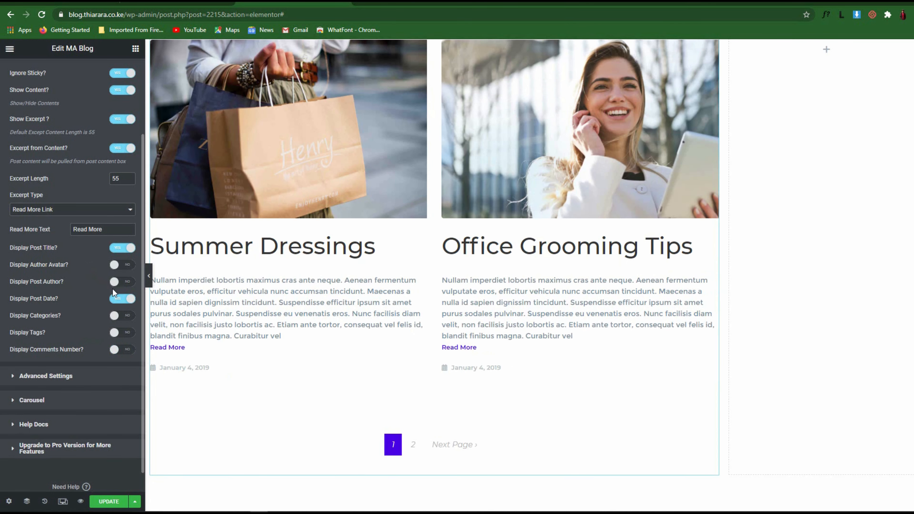
pyautogui.click(122, 316)
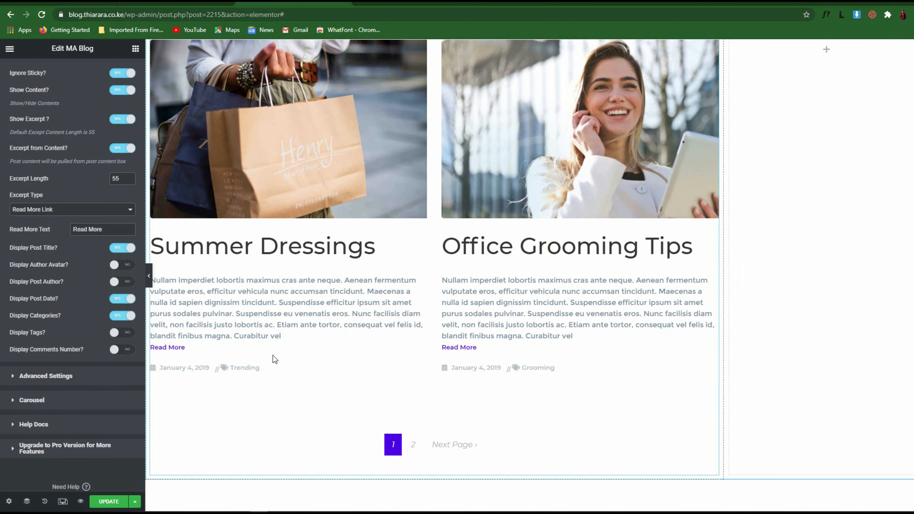
pyautogui.scroll(-2, 273, 354)
pyautogui.scroll(3, 388, 312)
pyautogui.scroll(5, 388, 314)
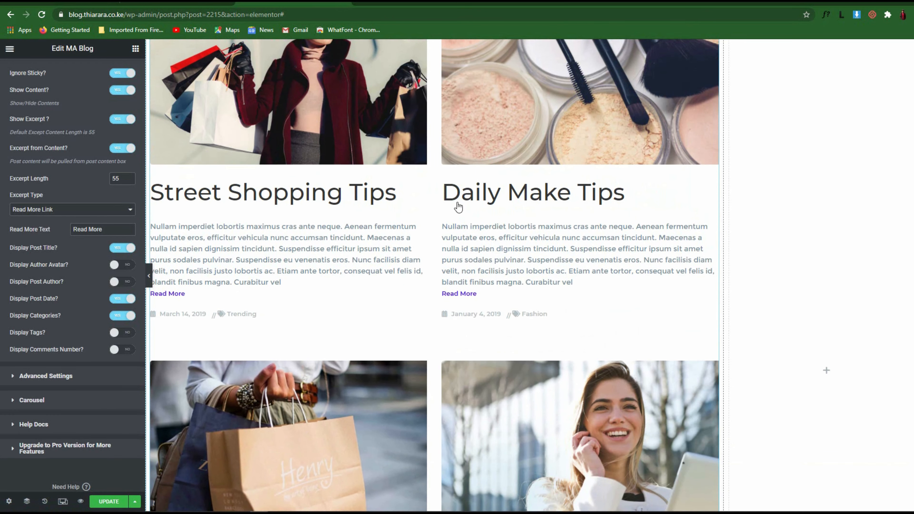
pyautogui.scroll(-3, 361, 157)
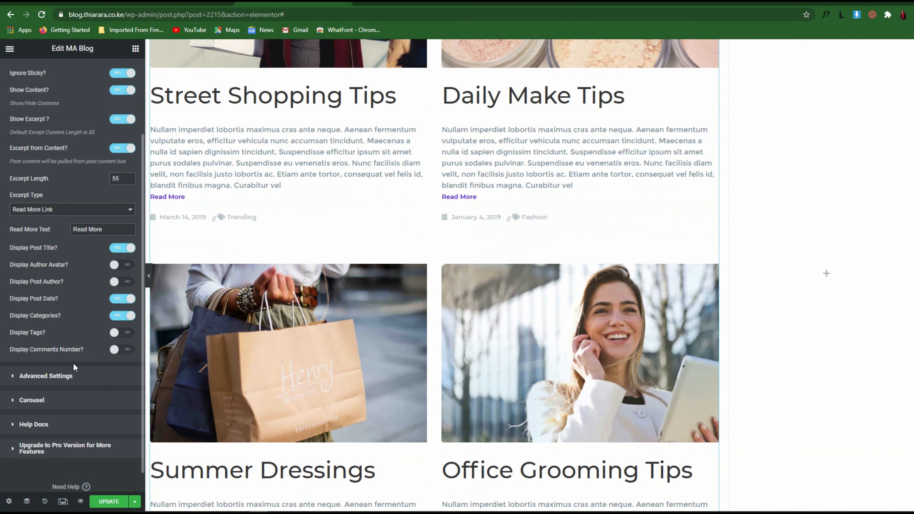
# Set the total number of posts to 0 in the widget's advanced settings and check the pagination below the posts.
pyautogui.scroll(-1, 74, 361)
pyautogui.click(68, 353)
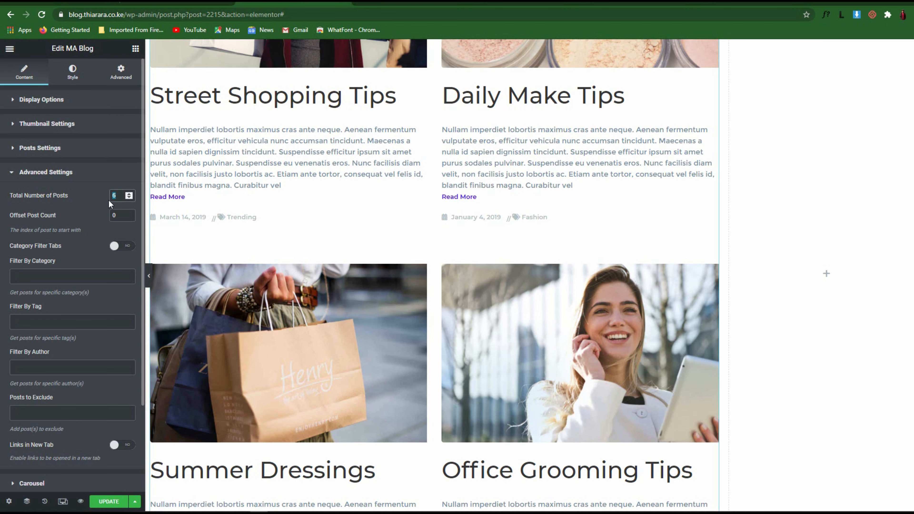
pyautogui.write('0')
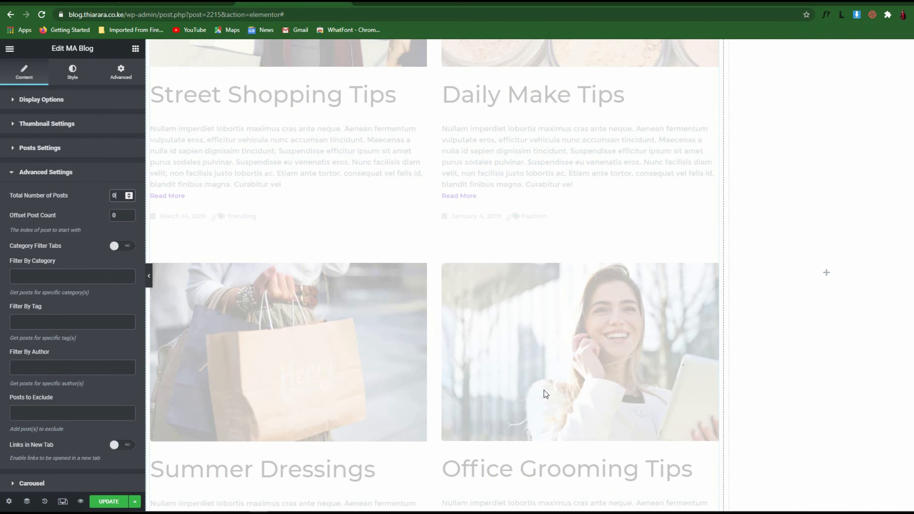
pyautogui.scroll(-5, 544, 390)
pyautogui.scroll(-5, 514, 395)
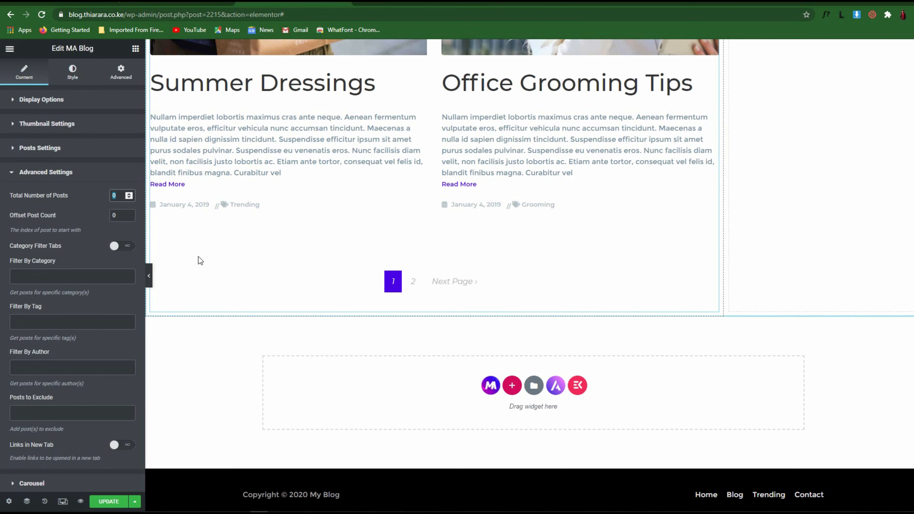
pyautogui.click(97, 202)
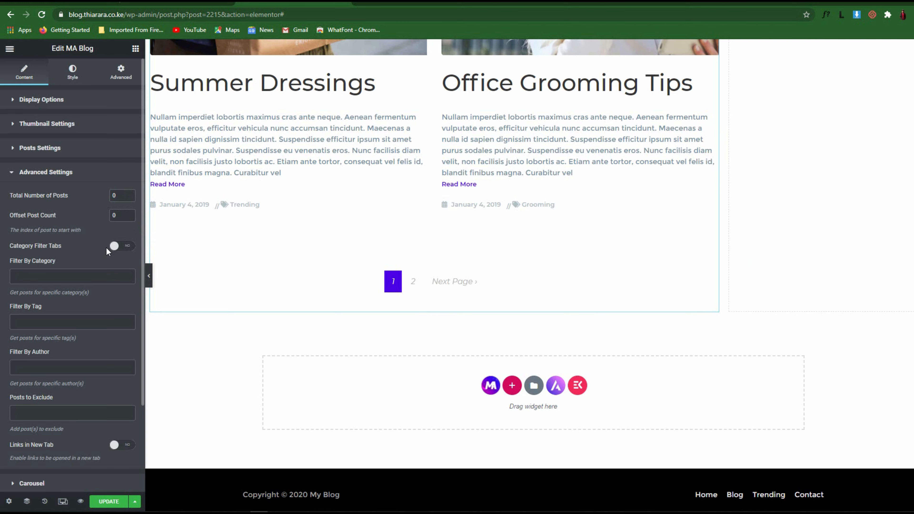
# Try the category filter tabs above the posts, filtering by the Fashion and Grooming categories.
pyautogui.scroll(15, 452, 346)
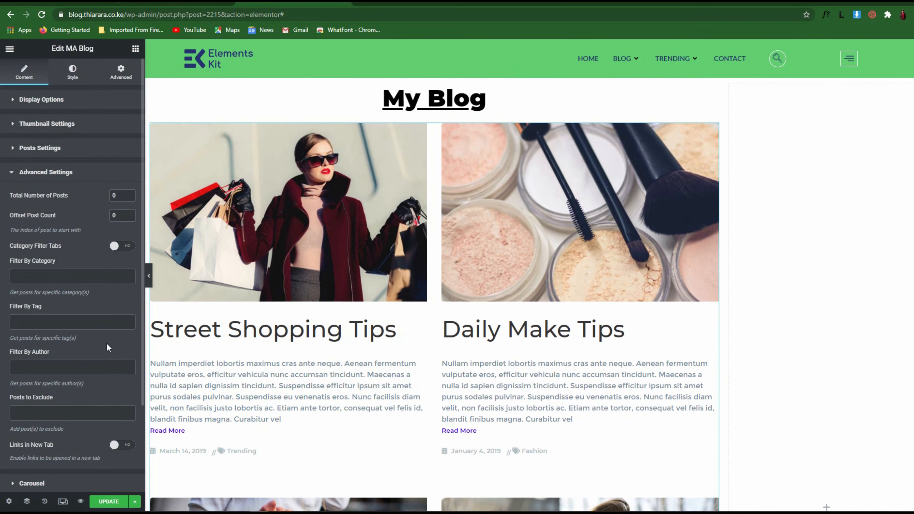
pyautogui.click(122, 249)
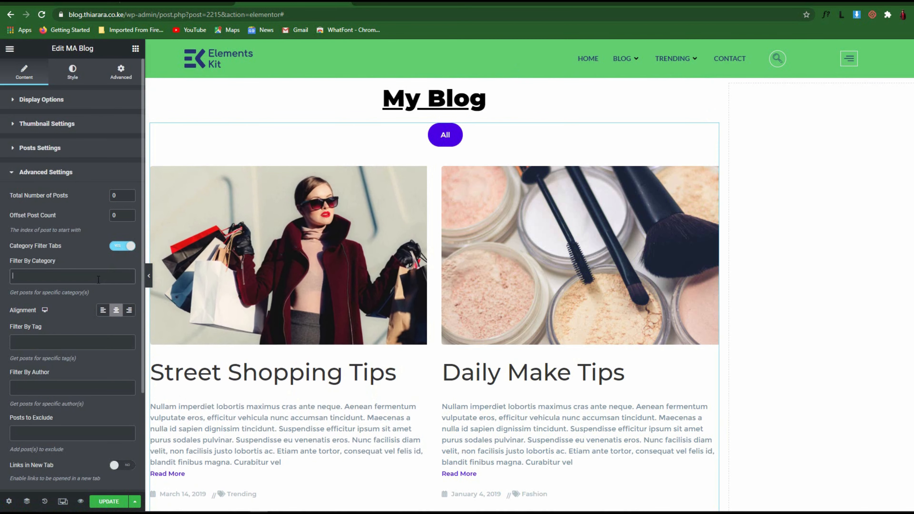
pyautogui.click(76, 304)
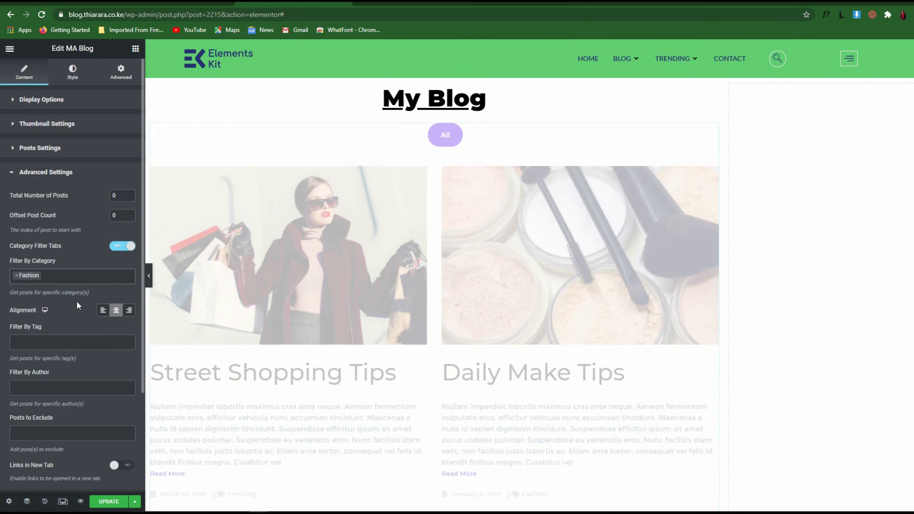
pyautogui.click(94, 272)
pyautogui.click(72, 316)
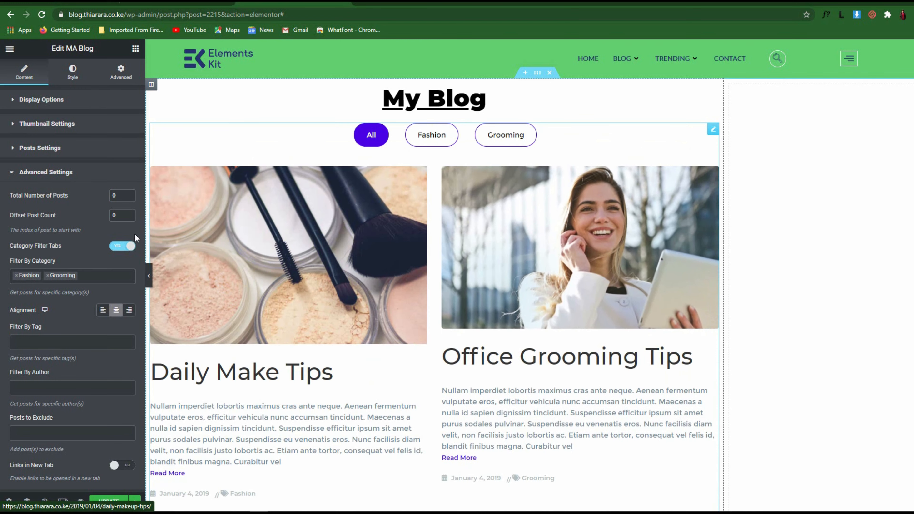
# Turn off the category filter tabs and remove Grooming and Fashion from the category filter.
pyautogui.click(122, 248)
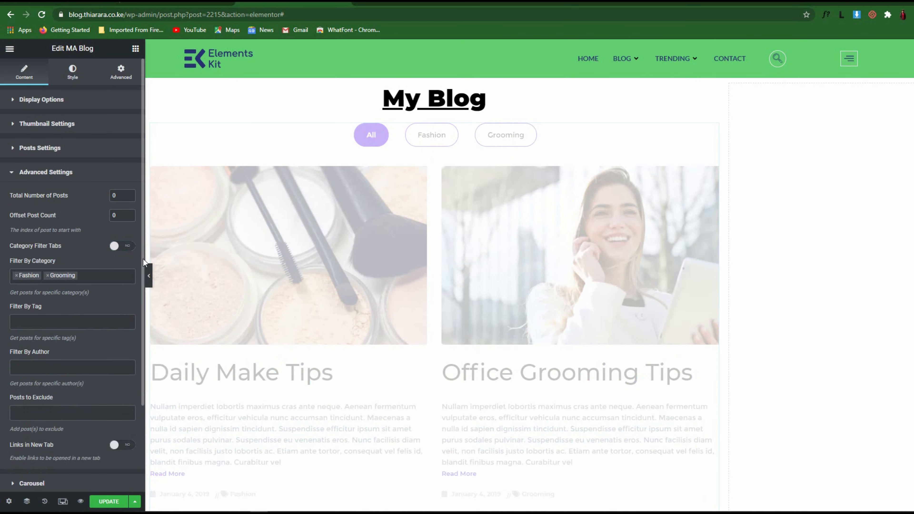
pyautogui.click(47, 275)
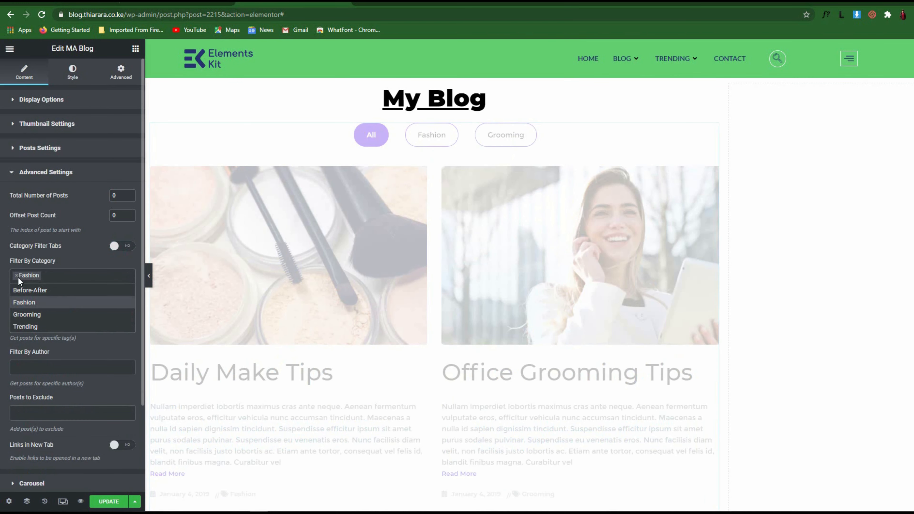
pyautogui.click(17, 275)
pyautogui.click(89, 276)
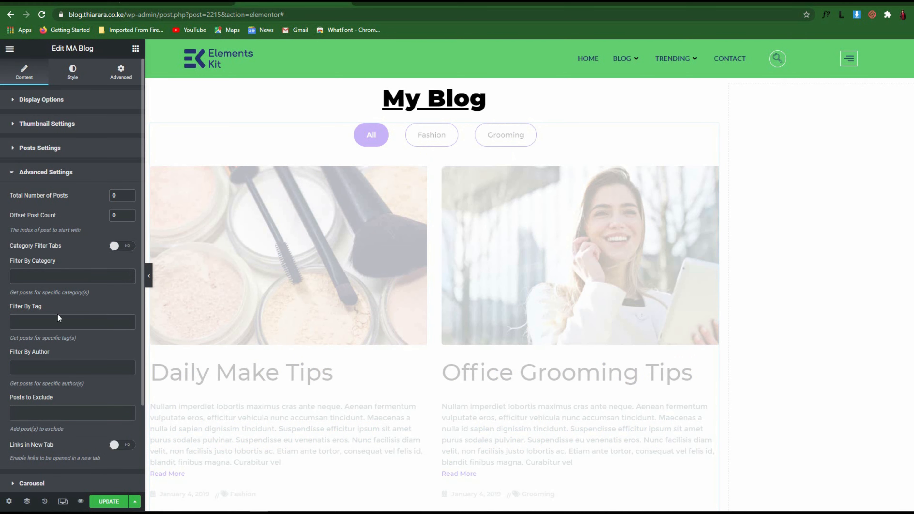
# Try enabling the carousel for the blog posts and check the resulting layout on the page.
pyautogui.scroll(-1, 57, 315)
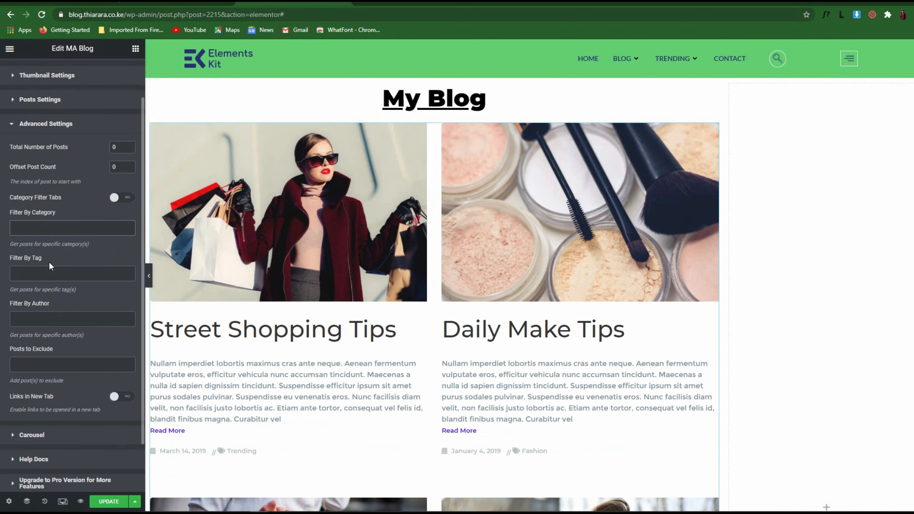
pyautogui.scroll(-1, 58, 312)
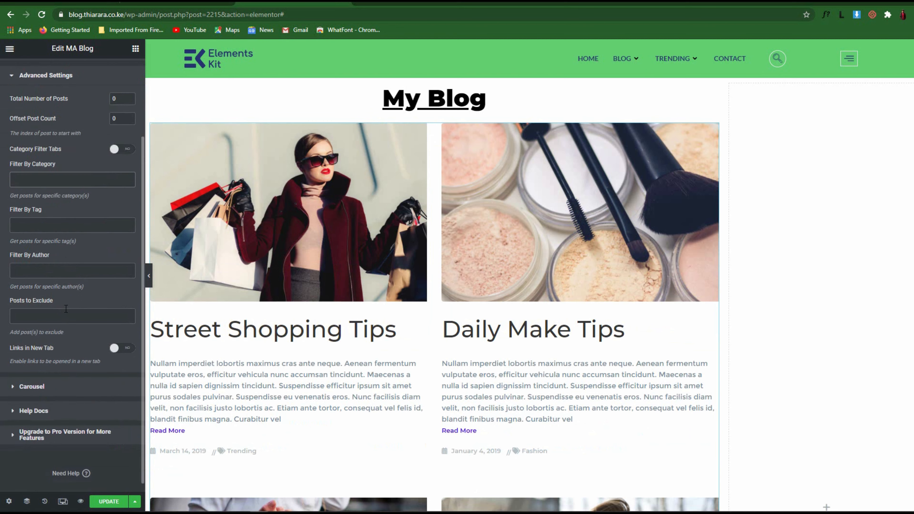
pyautogui.click(45, 387)
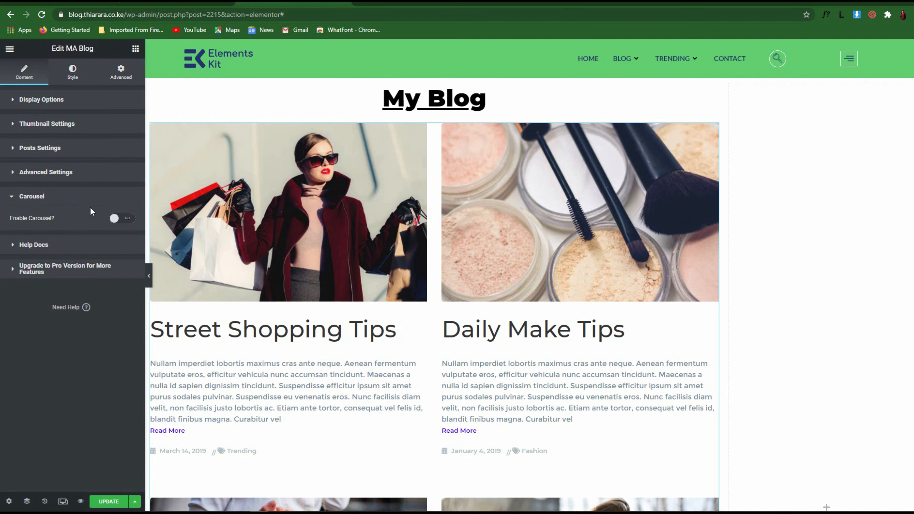
pyautogui.click(120, 219)
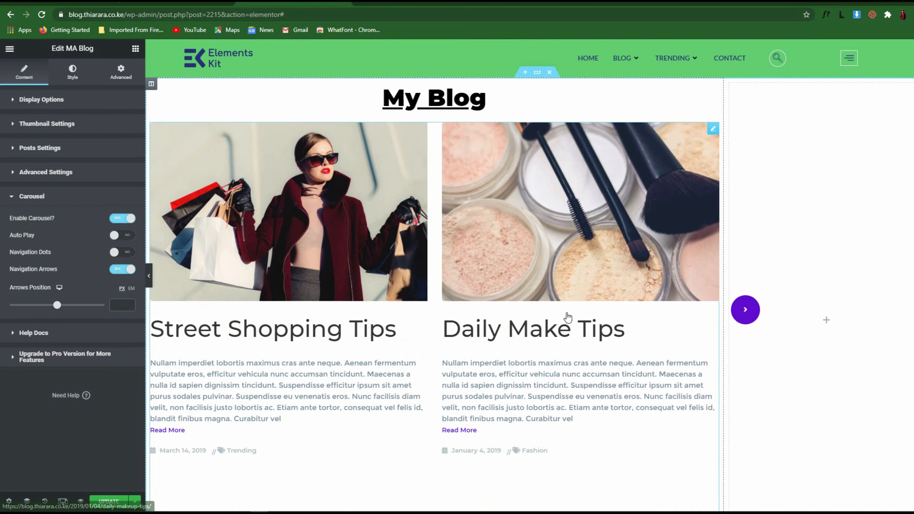
pyautogui.scroll(-5, 405, 337)
pyautogui.scroll(3, 478, 282)
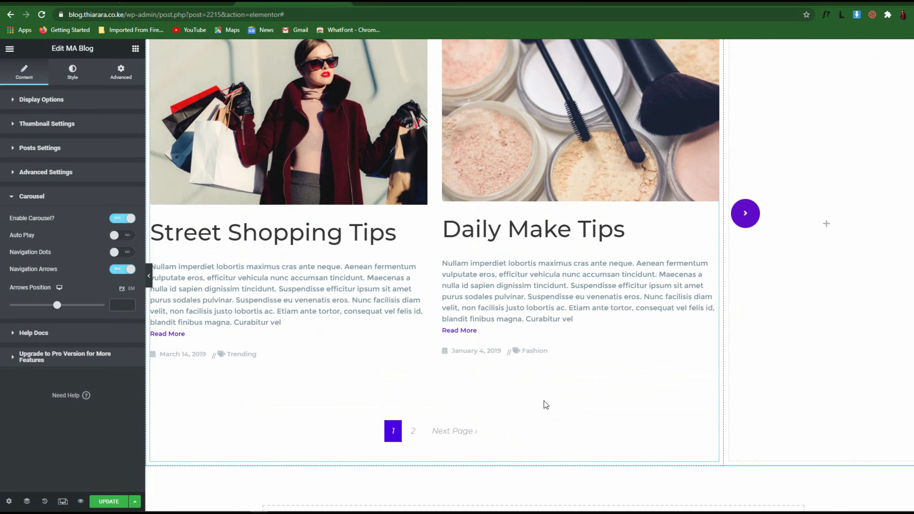
pyautogui.scroll(2, 684, 303)
# Advance the posts carousel several times with its navigation arrow to test the sliding.
pyautogui.click(750, 266)
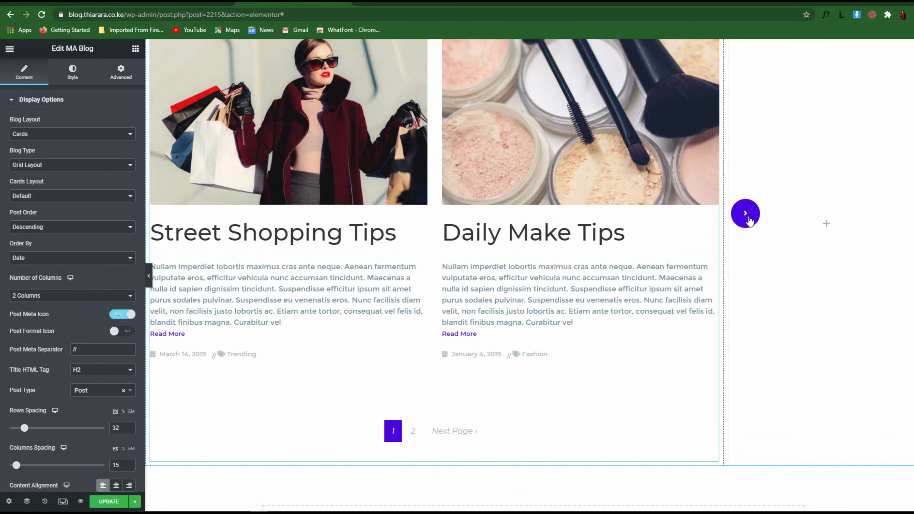
pyautogui.click(749, 221)
pyautogui.click(750, 220)
pyautogui.click(750, 220)
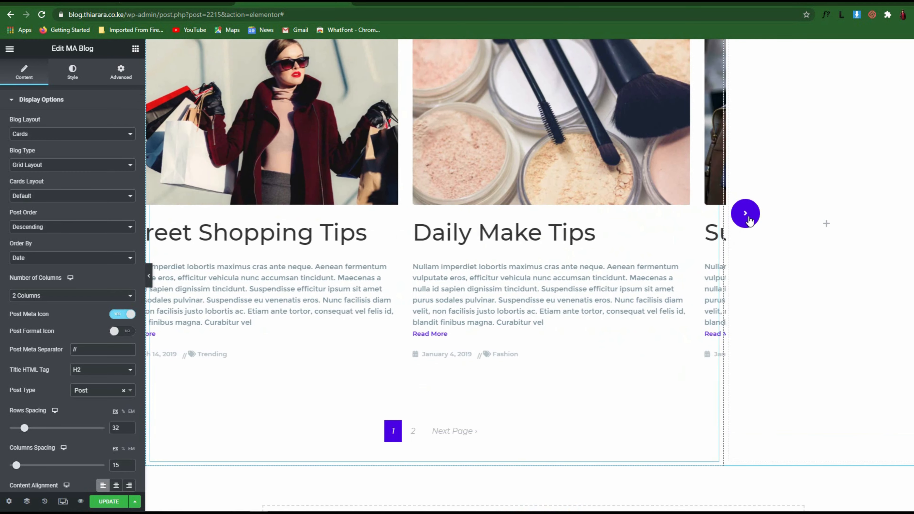
pyautogui.click(750, 222)
pyautogui.click(749, 221)
pyautogui.click(750, 221)
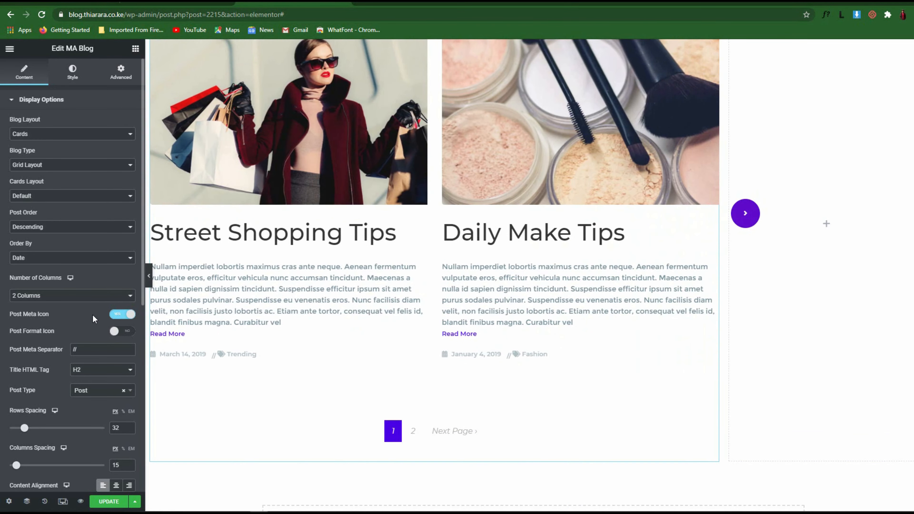
# Disable the posts carousel and check the grid of posts and its pagination.
pyautogui.scroll(-9, 115, 316)
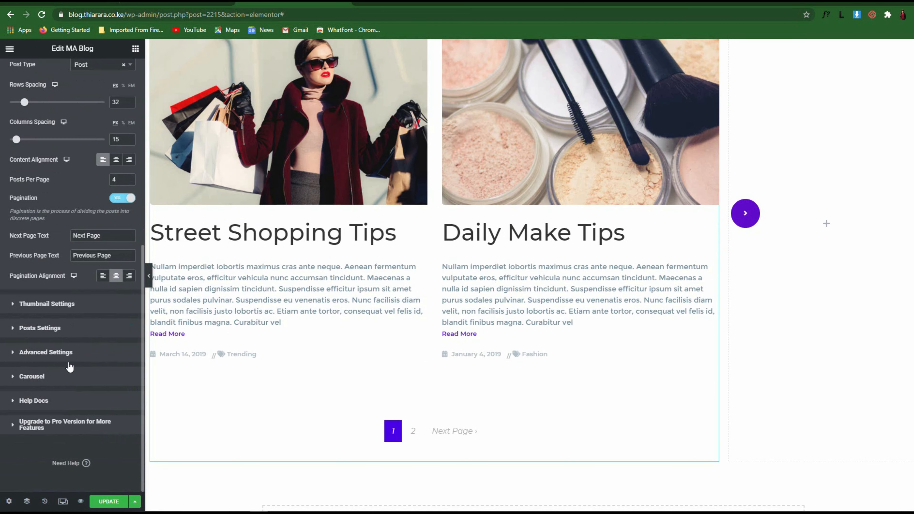
pyautogui.click(60, 377)
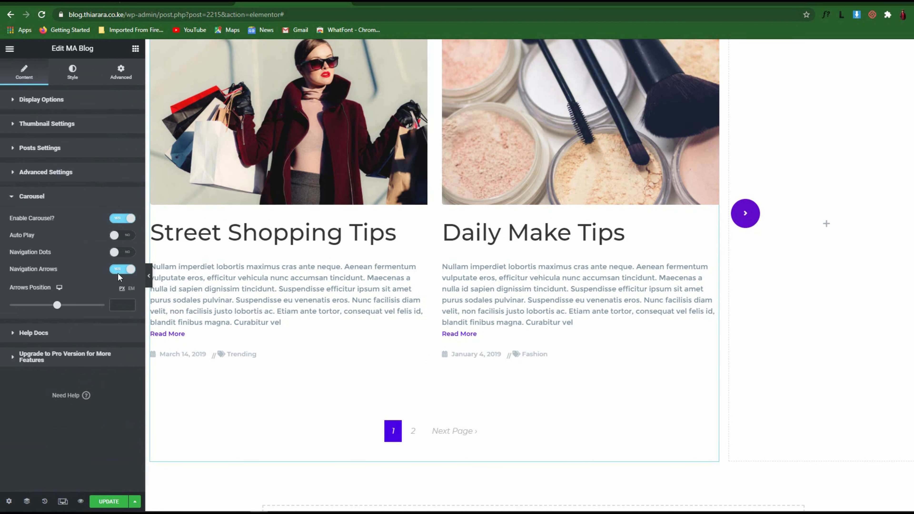
pyautogui.click(119, 219)
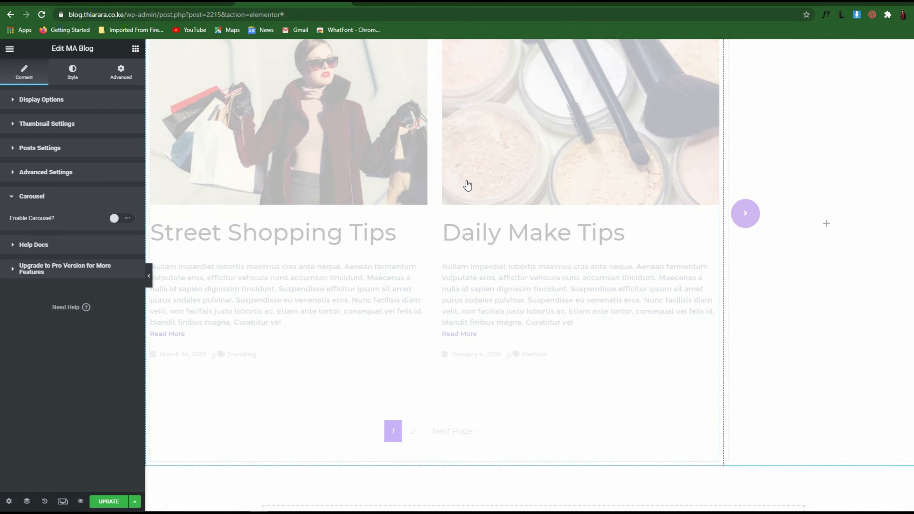
pyautogui.scroll(-6, 526, 297)
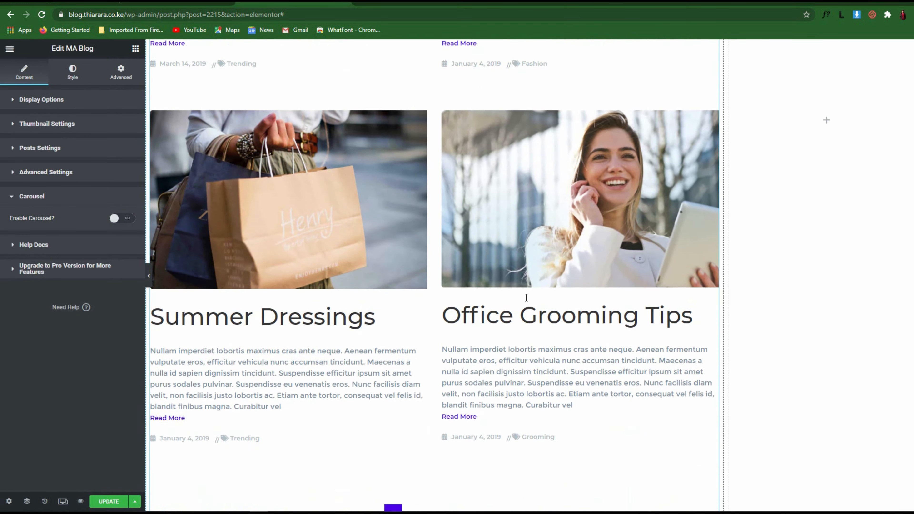
pyautogui.scroll(-4, 526, 297)
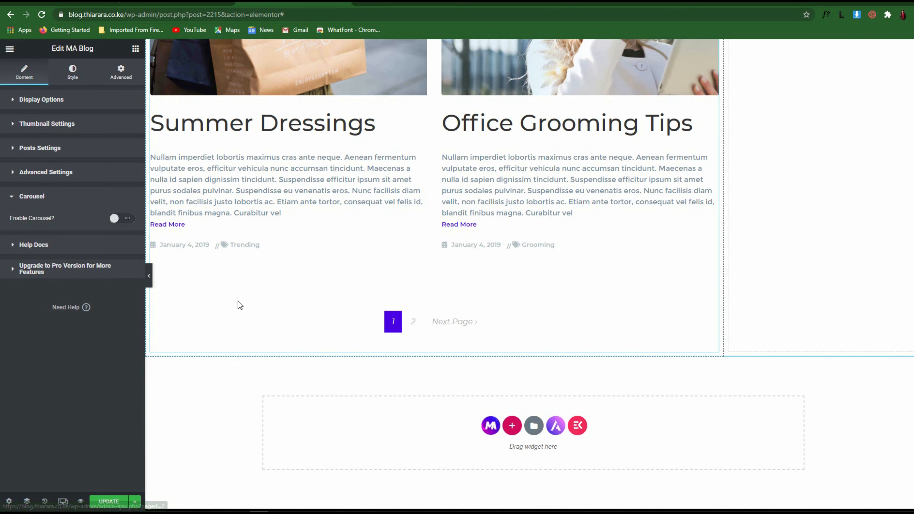
pyautogui.click(417, 322)
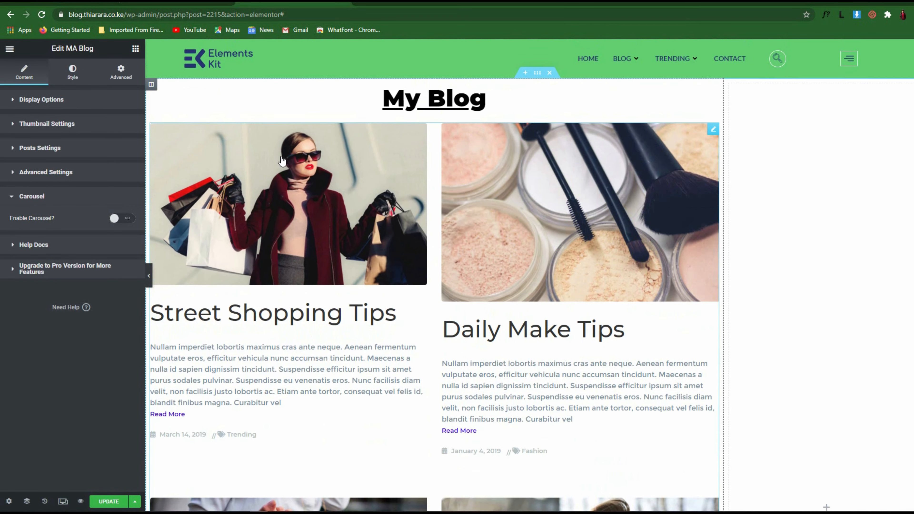
pyautogui.scroll(-5, 521, 325)
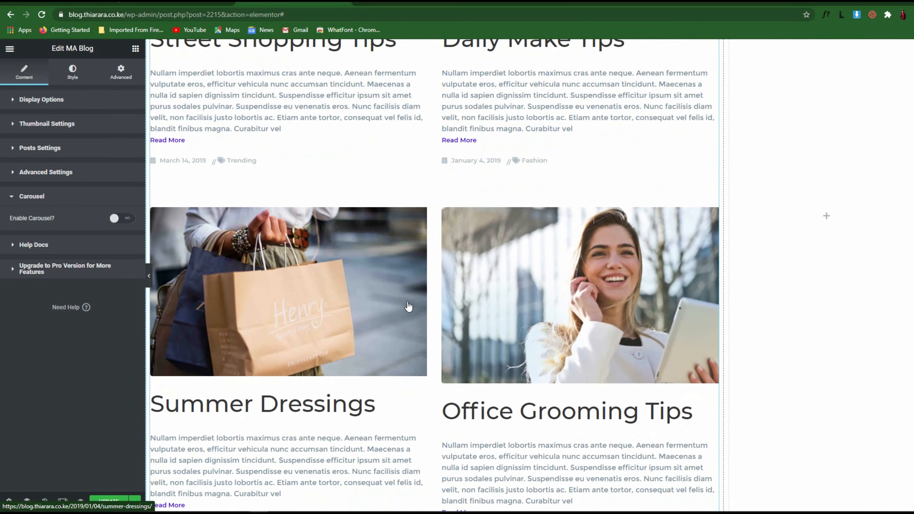
# Set the border radius of the post thumbnail images to 26 px in the widget's style settings.
pyautogui.scroll(4, 408, 307)
pyautogui.click(72, 72)
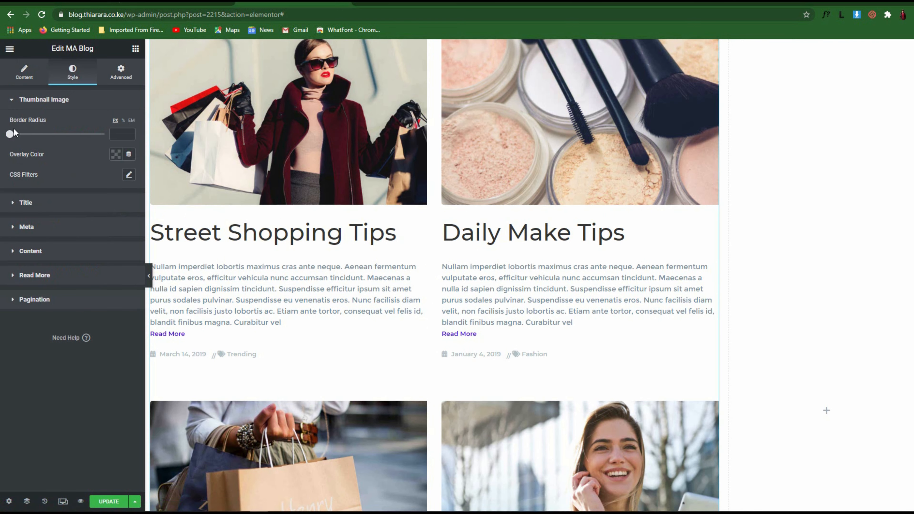
pyautogui.moveTo(12, 137); pyautogui.dragTo(34, 135)
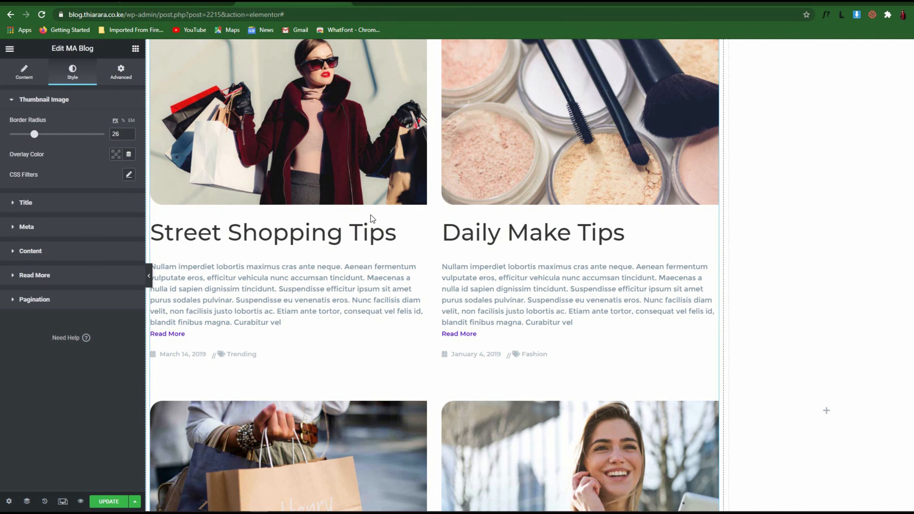
pyautogui.scroll(3, 201, 205)
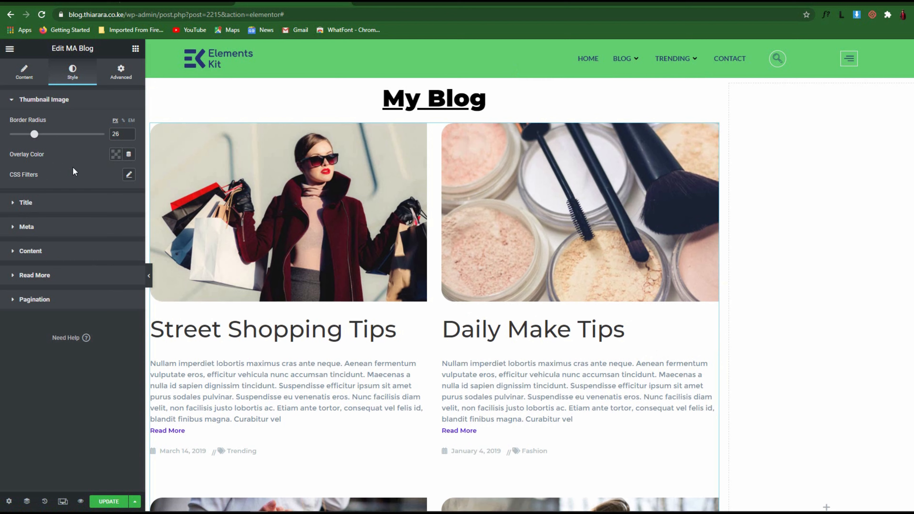
# Set the color of the post titles to bright red in the title style settings.
pyautogui.click(25, 203)
pyautogui.scroll(-2, 308, 272)
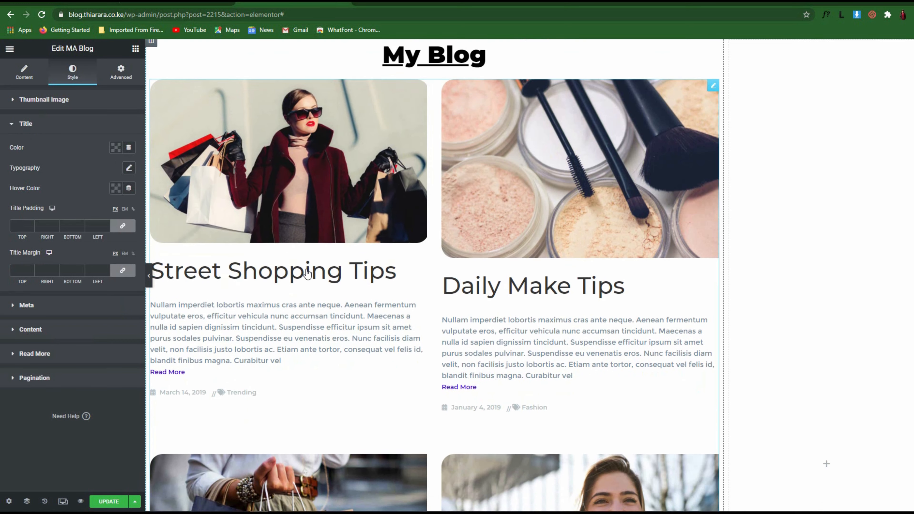
pyautogui.click(116, 147)
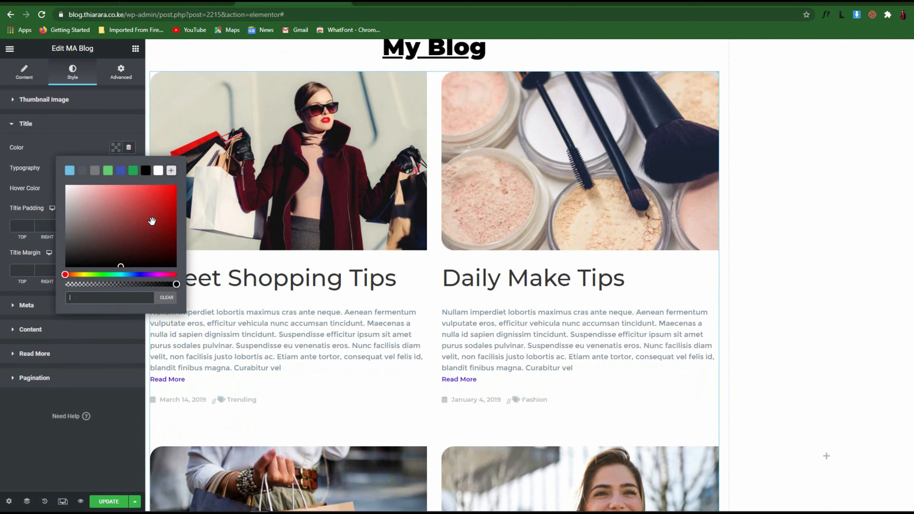
pyautogui.moveTo(152, 221); pyautogui.dragTo(181, 188)
pyautogui.click(103, 134)
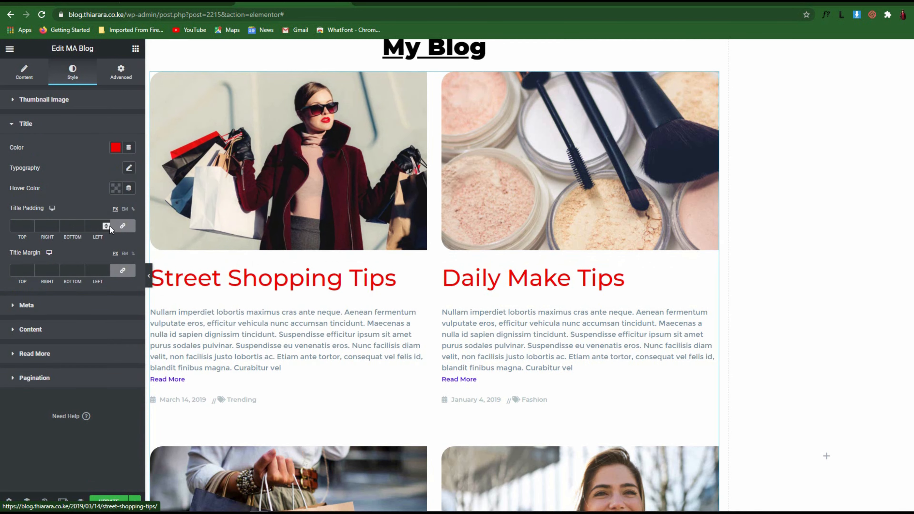
# Set the post titles' typography to the Montserrat font family with a size of 37 px.
pyautogui.click(129, 168)
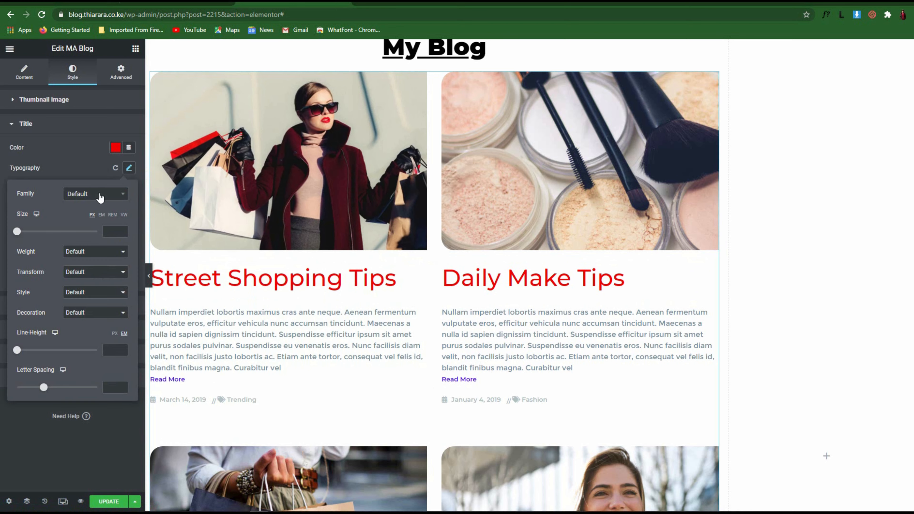
pyautogui.click(14, 174)
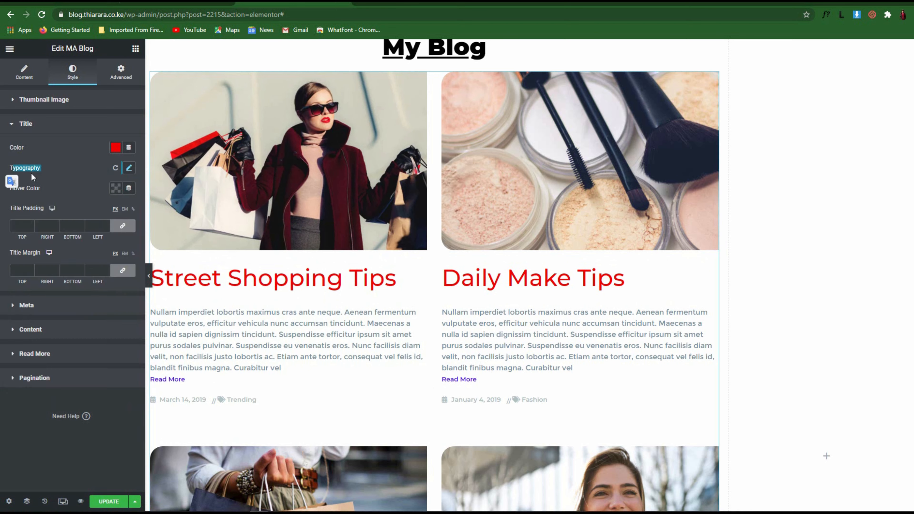
pyautogui.click(129, 168)
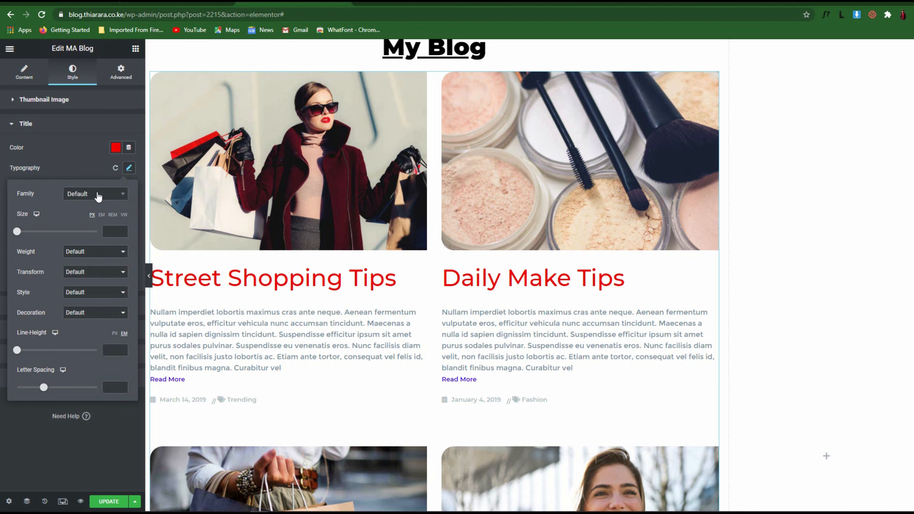
pyautogui.click(98, 196)
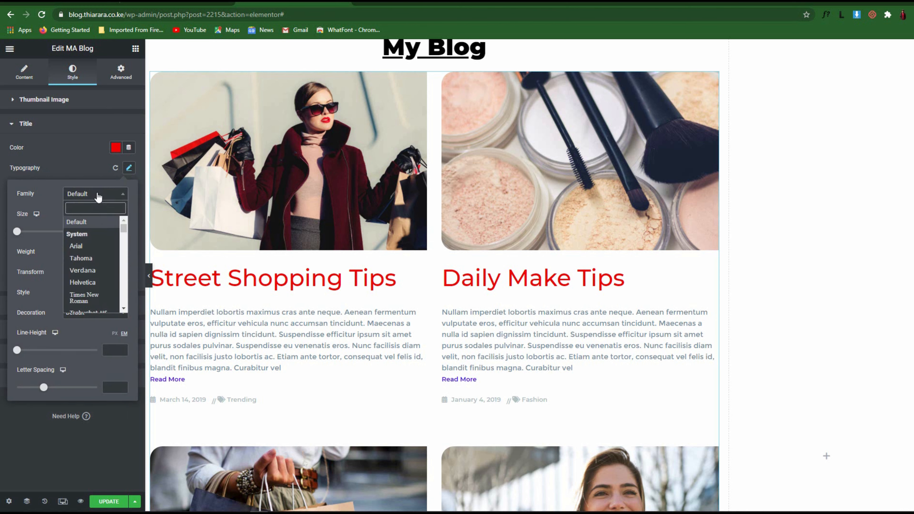
pyautogui.write('mont')
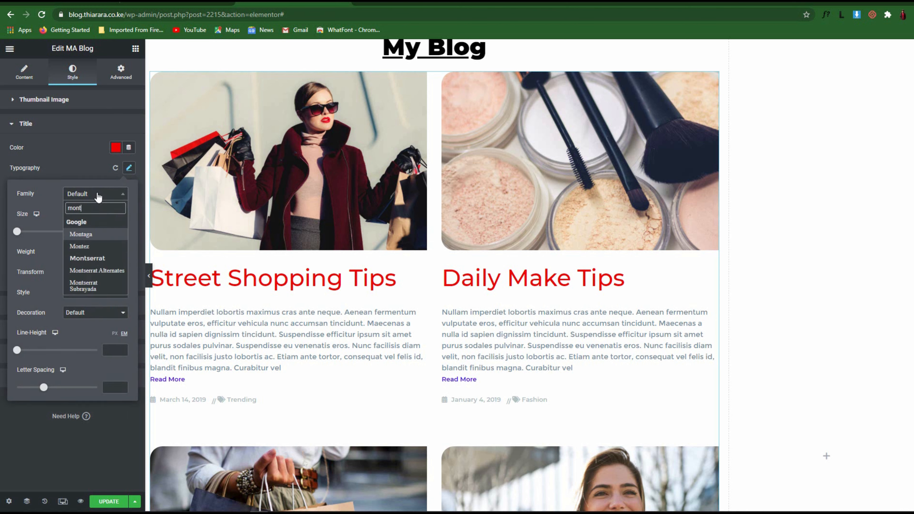
pyautogui.click(88, 258)
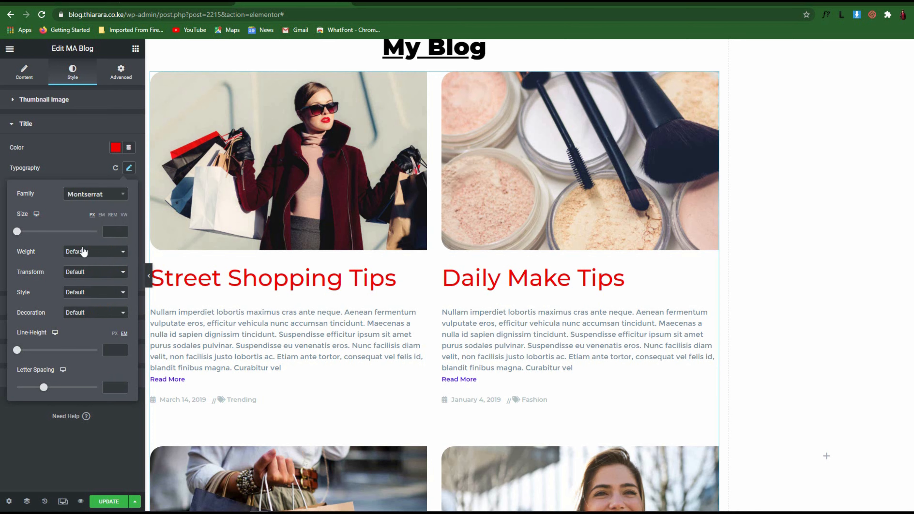
pyautogui.moveTo(23, 232); pyautogui.dragTo(33, 233)
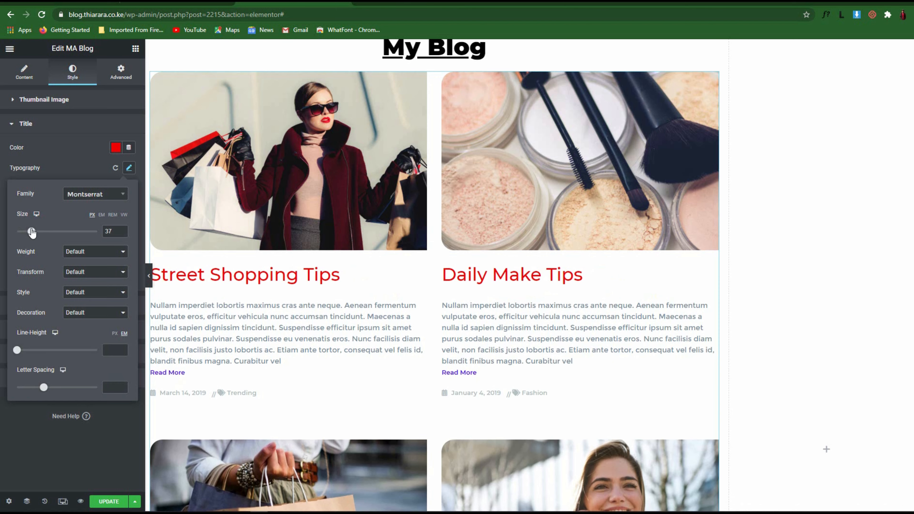
# Set the post titles' font weight to 900 and their text transform to Capitalize.
pyautogui.click(76, 254)
pyautogui.click(84, 322)
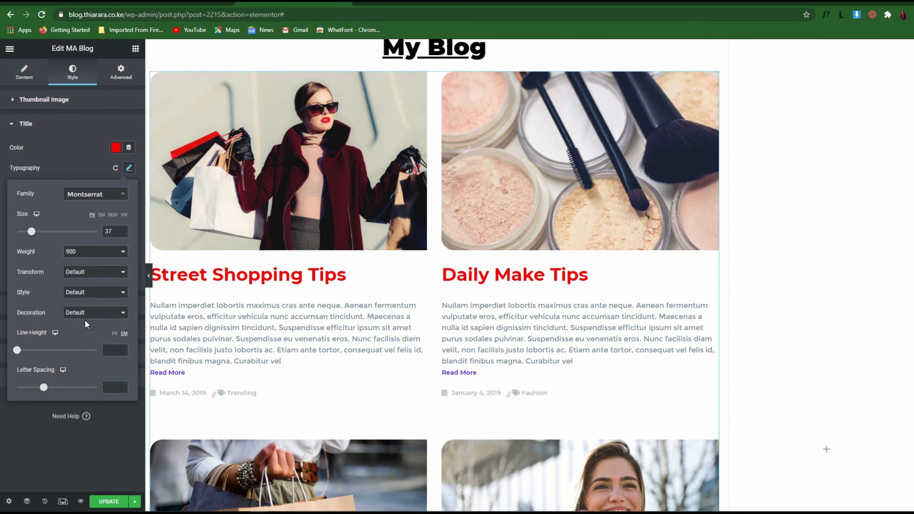
pyautogui.click(90, 292)
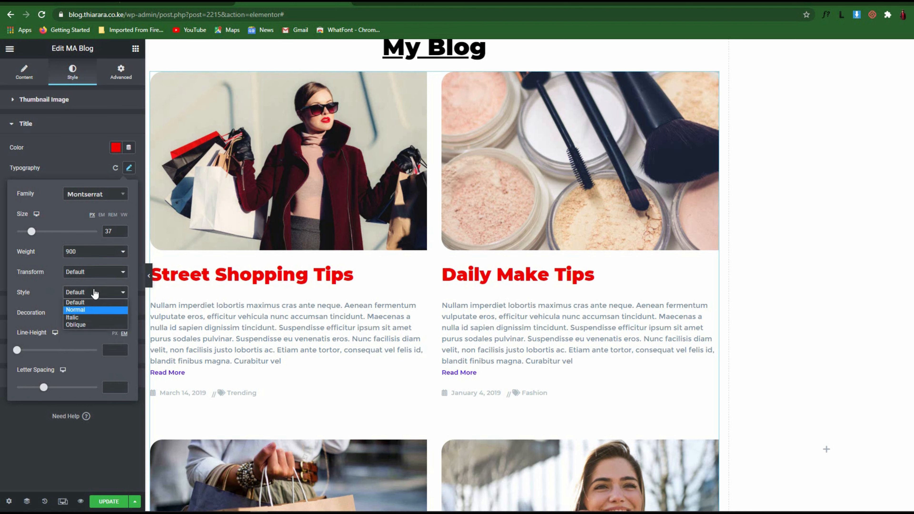
pyautogui.click(95, 274)
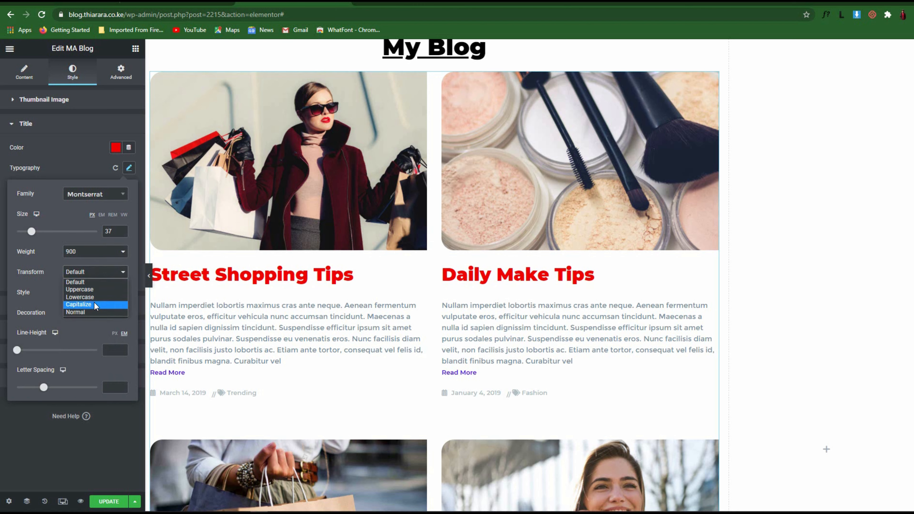
pyautogui.click(95, 303)
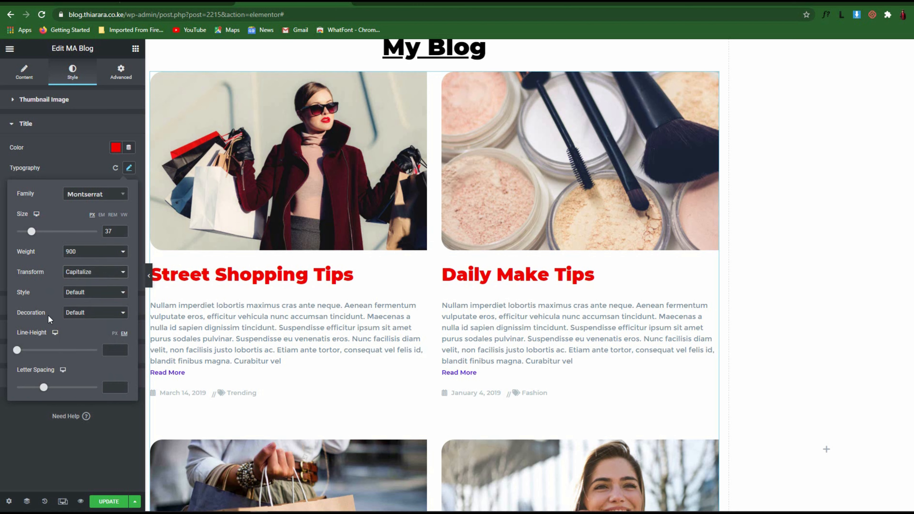
# Set the post titles' text decoration to Underline and review the titles across the grid.
pyautogui.click(95, 313)
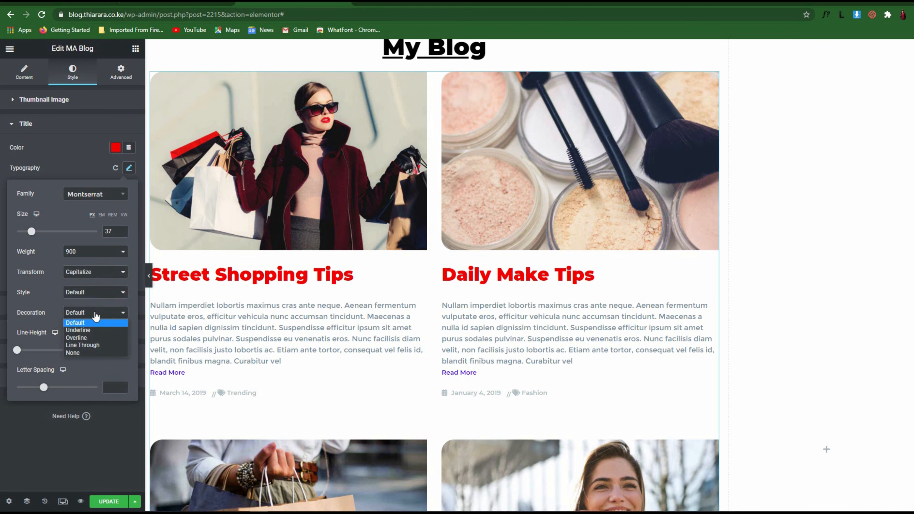
pyautogui.click(88, 331)
pyautogui.scroll(-4, 365, 308)
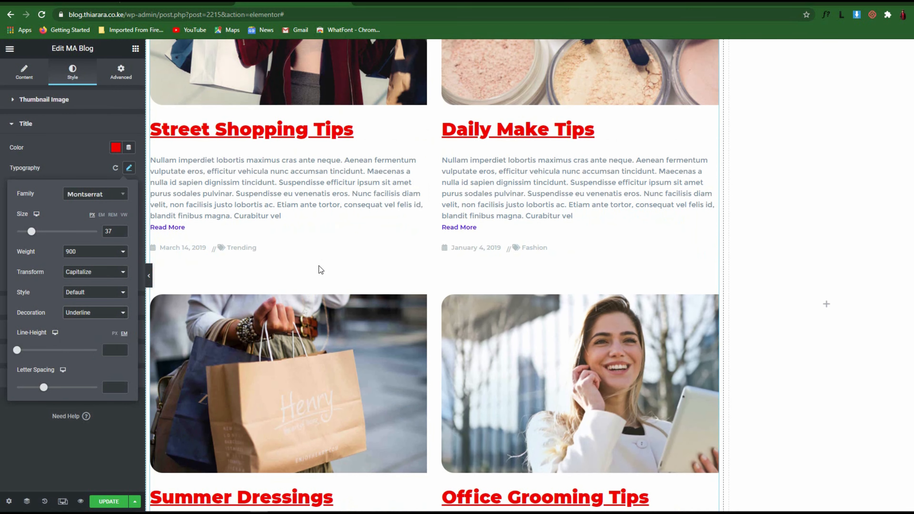
pyautogui.scroll(4, 406, 256)
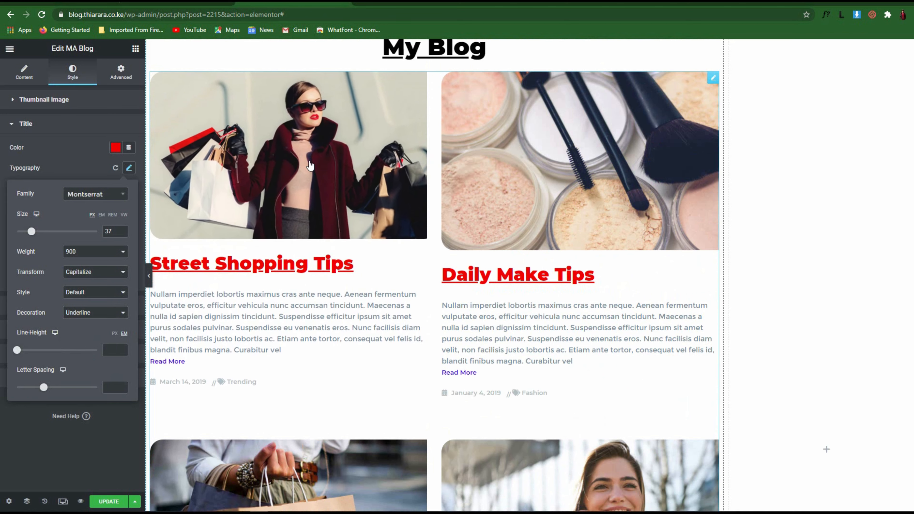
pyautogui.click(94, 146)
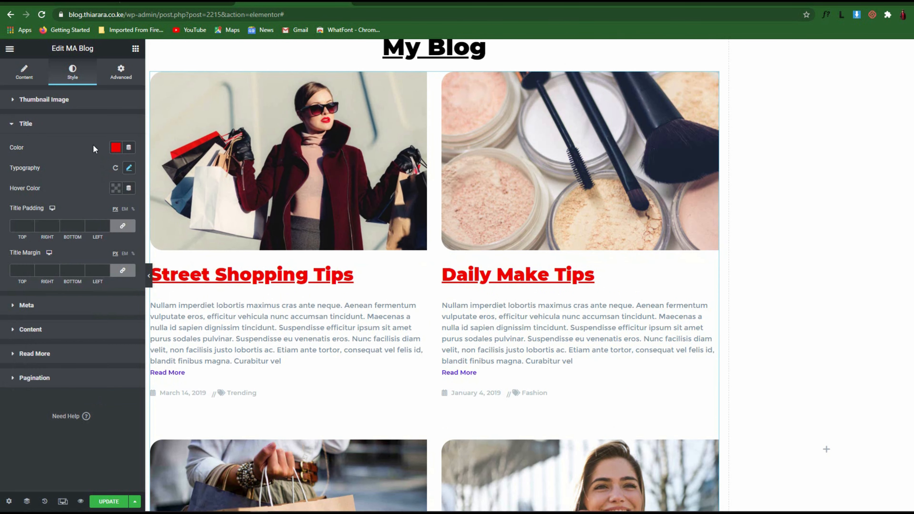
# Set the hover color of the post titles to bright green (#0FD75D) and check it on the posts.
pyautogui.click(114, 188)
pyautogui.click(133, 213)
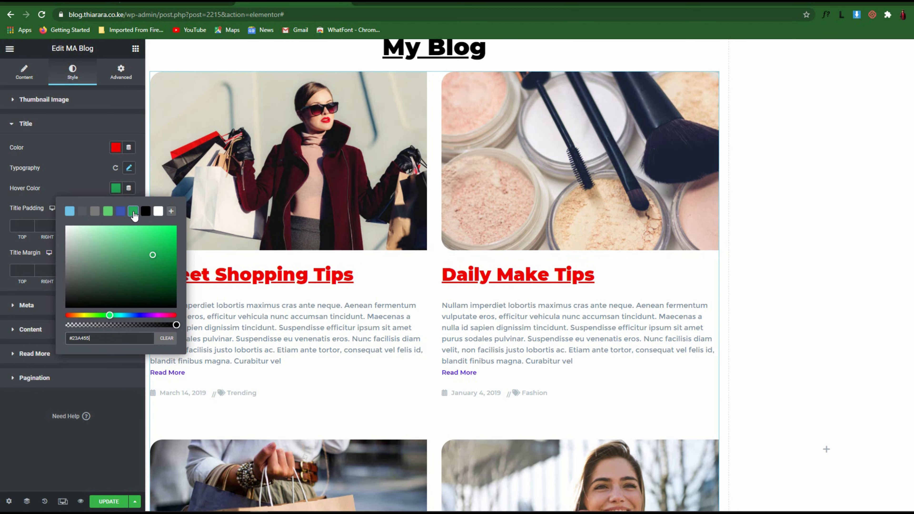
pyautogui.click(168, 237)
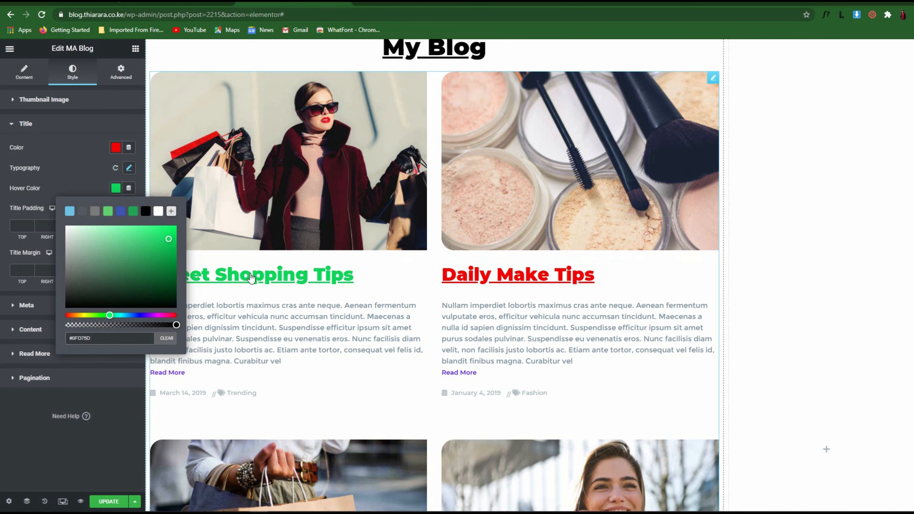
pyautogui.scroll(-4, 398, 426)
pyautogui.scroll(-3, 360, 432)
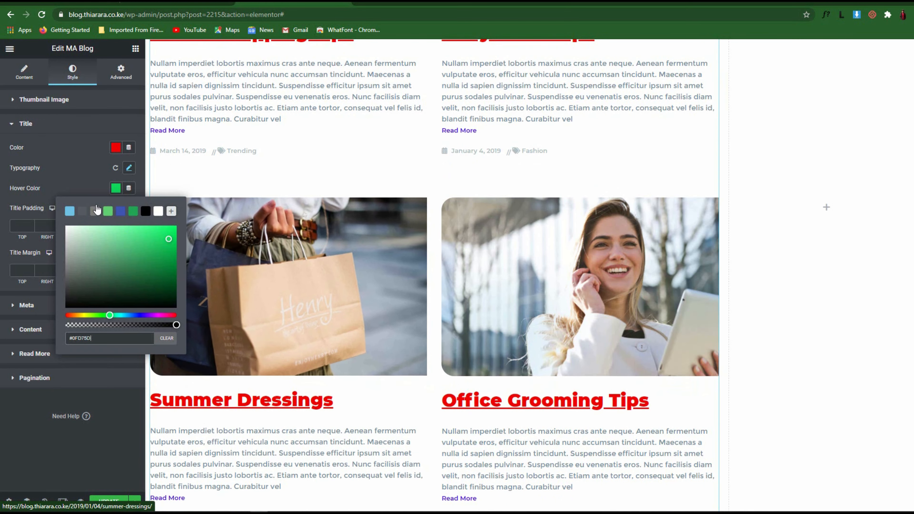
pyautogui.click(86, 189)
pyautogui.click(24, 226)
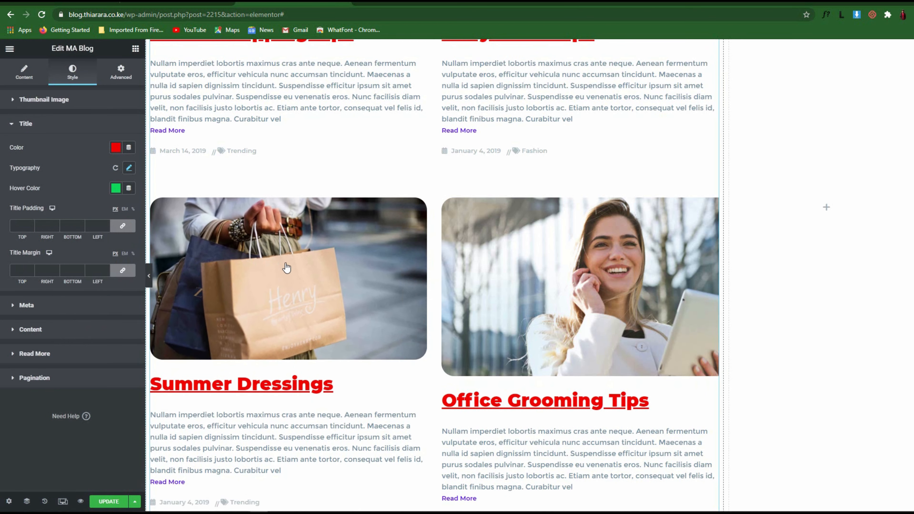
pyautogui.scroll(-3, 286, 266)
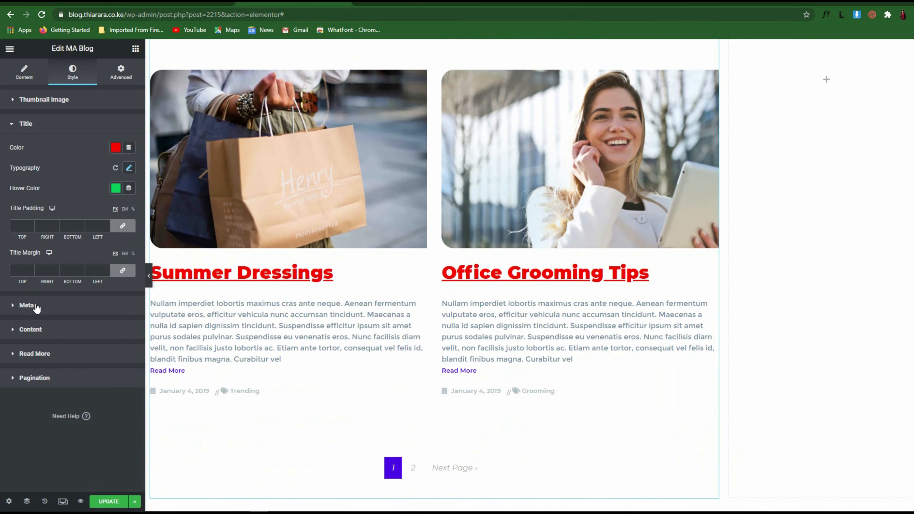
# Set the color of the post meta to bright red in the meta style settings.
pyautogui.click(35, 306)
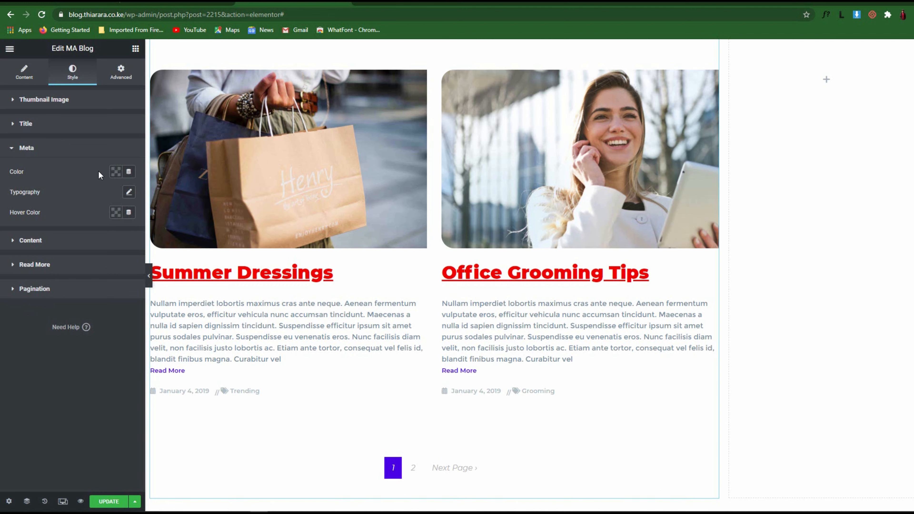
pyautogui.click(116, 172)
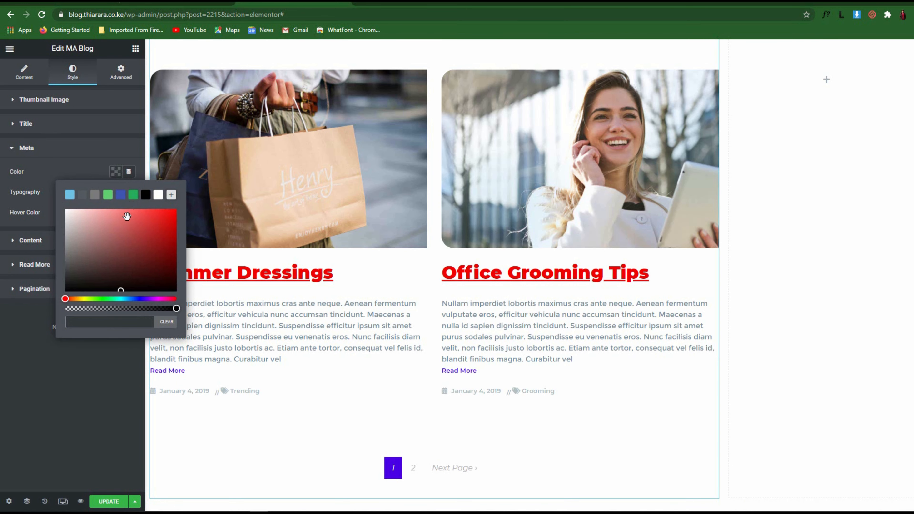
pyautogui.click(175, 218)
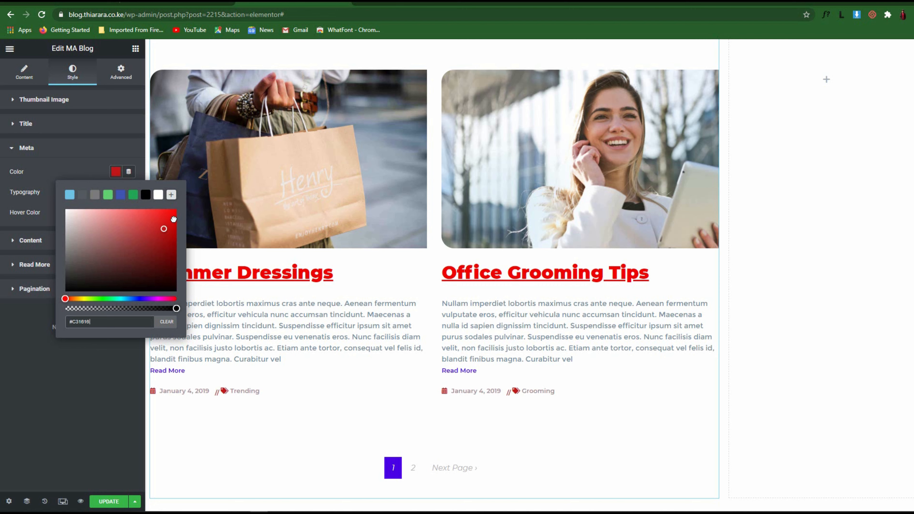
pyautogui.click(14, 315)
# Try green and blue as the post meta's hover color, settling on the light blue swatch (#6EC1E4).
pyautogui.click(116, 213)
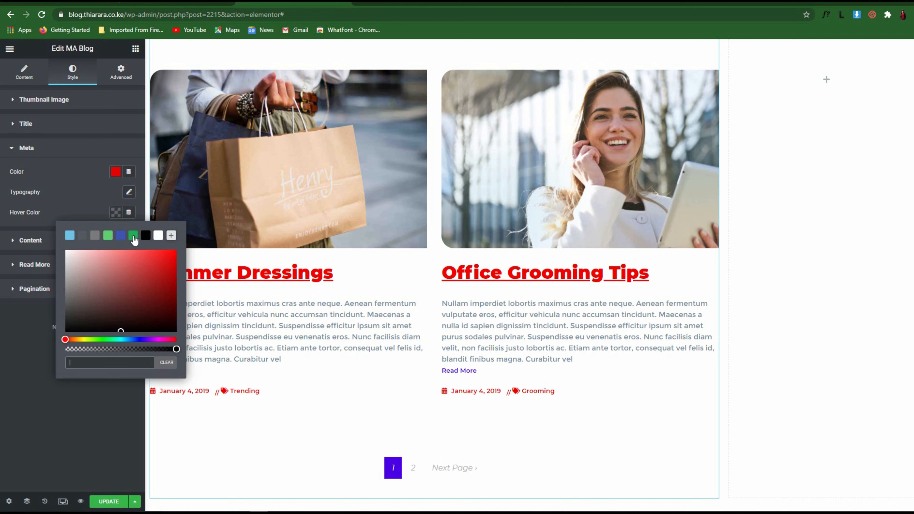
pyautogui.click(133, 235)
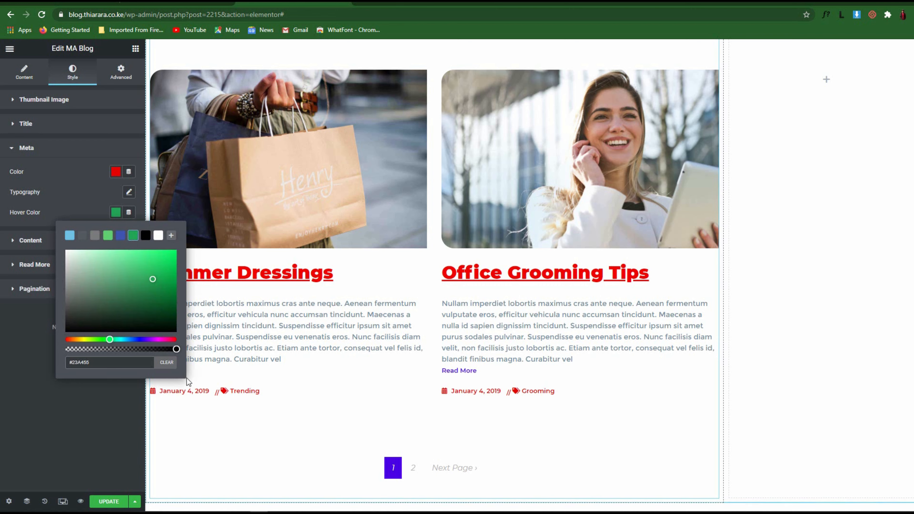
pyautogui.click(119, 237)
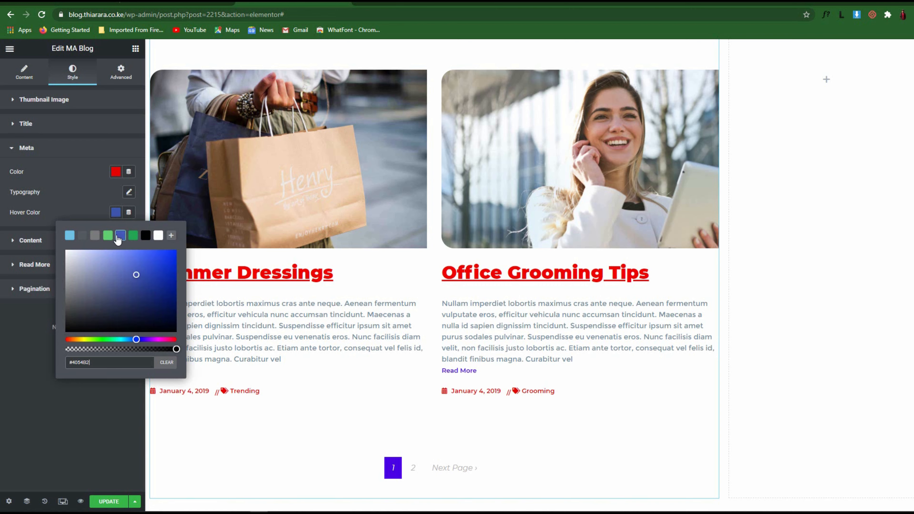
pyautogui.click(70, 235)
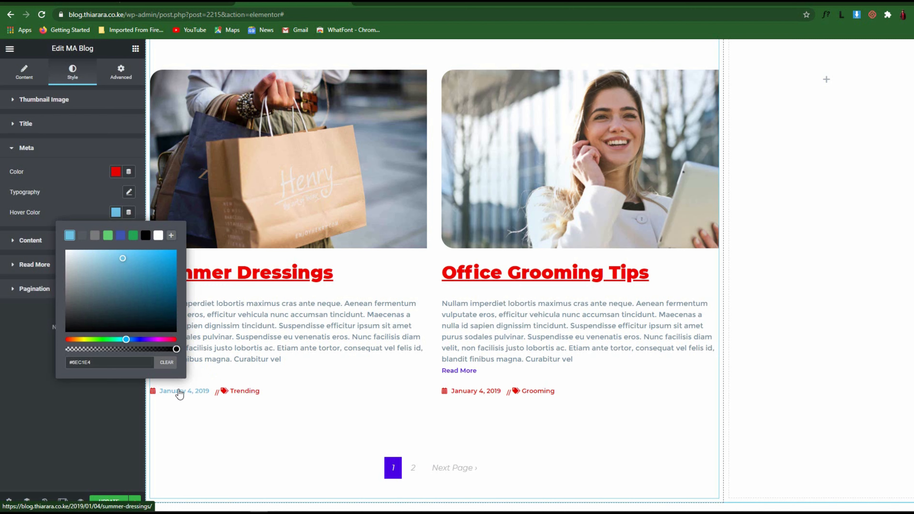
pyautogui.click(31, 329)
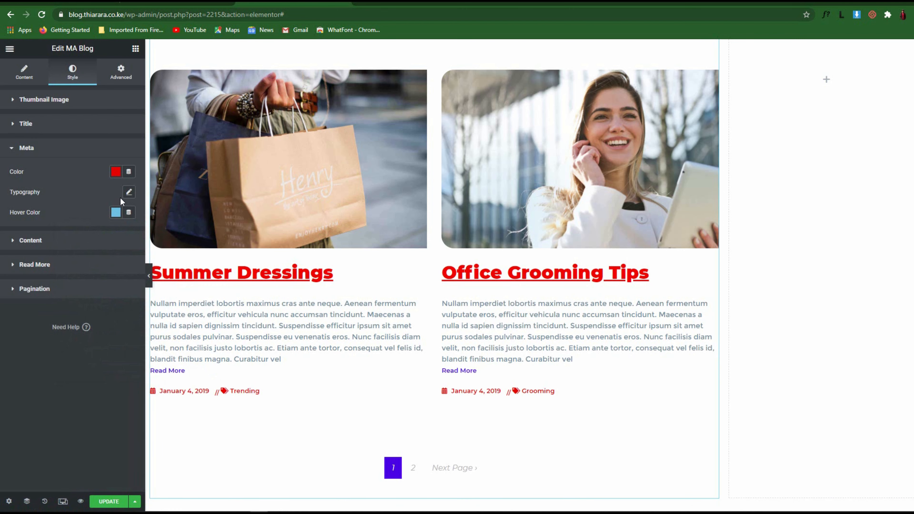
# Set the post meta's typography to the Montserrat font family with a size of 12 px.
pyautogui.click(129, 192)
pyautogui.click(96, 219)
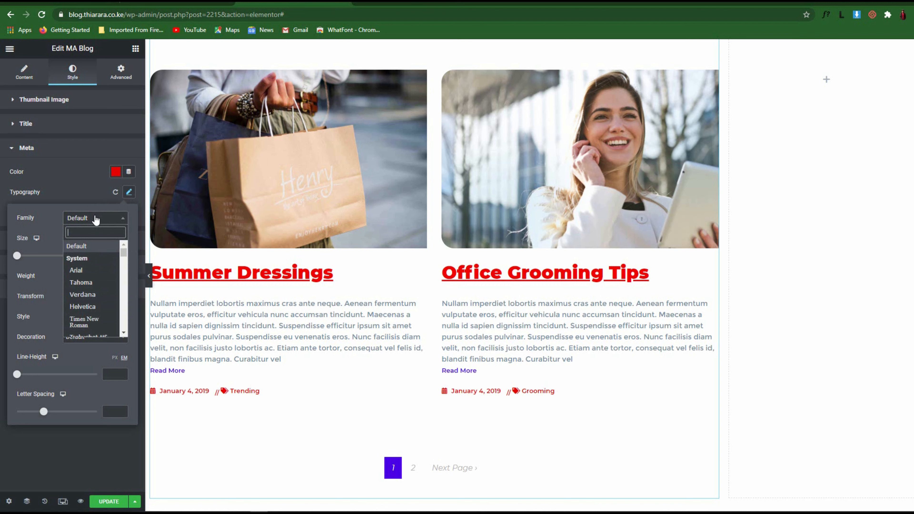
pyautogui.write('Mont')
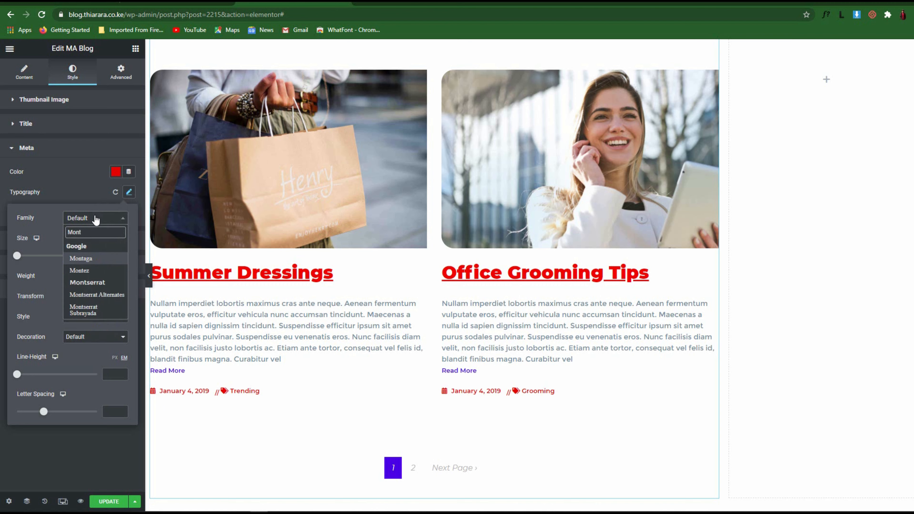
pyautogui.click(105, 283)
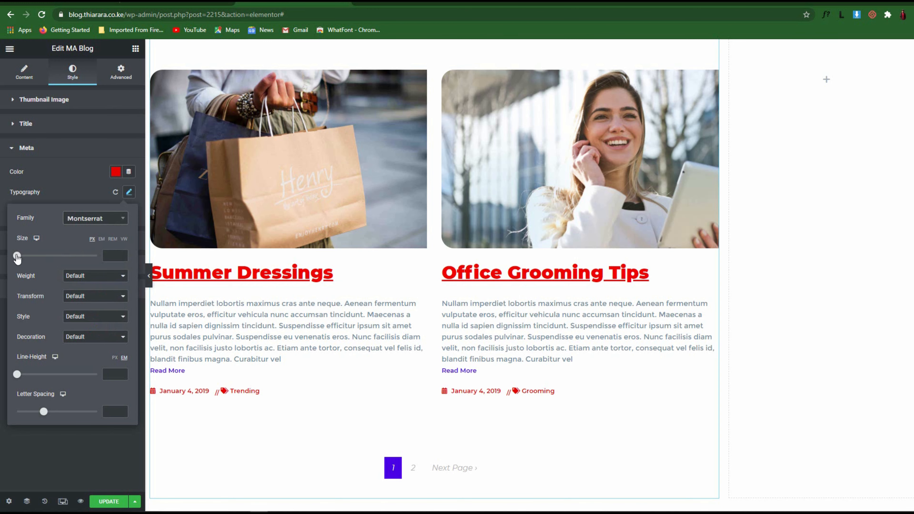
pyautogui.moveTo(16, 256); pyautogui.dragTo(21, 256)
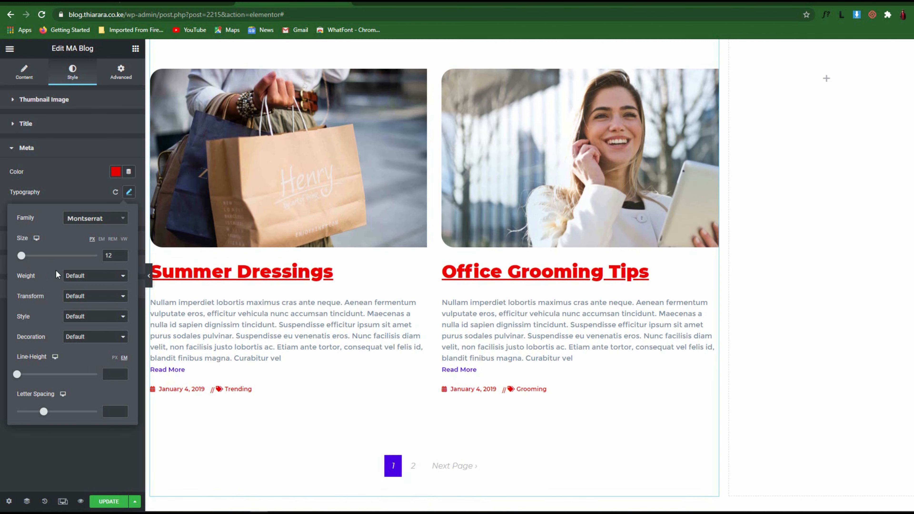
# Set the post meta's font weight to 900 and its text transform to Capitalize.
pyautogui.click(71, 276)
pyautogui.click(83, 348)
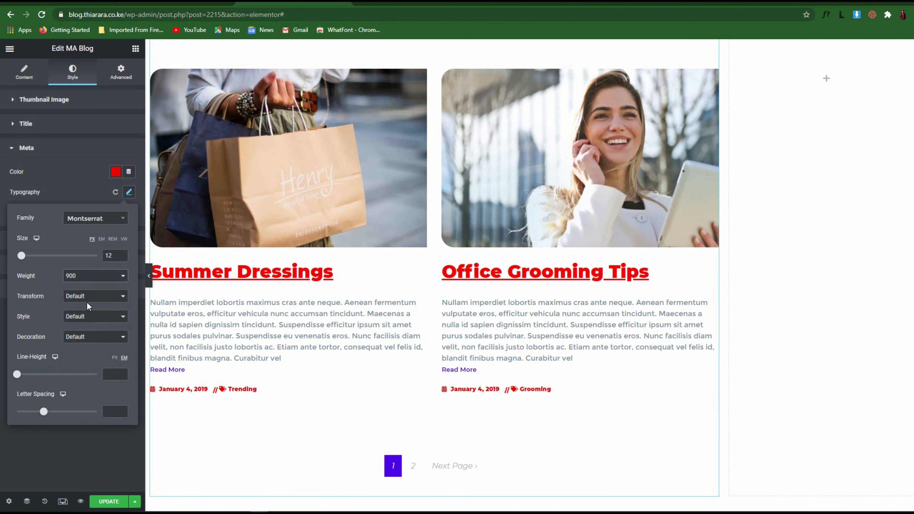
pyautogui.click(85, 339)
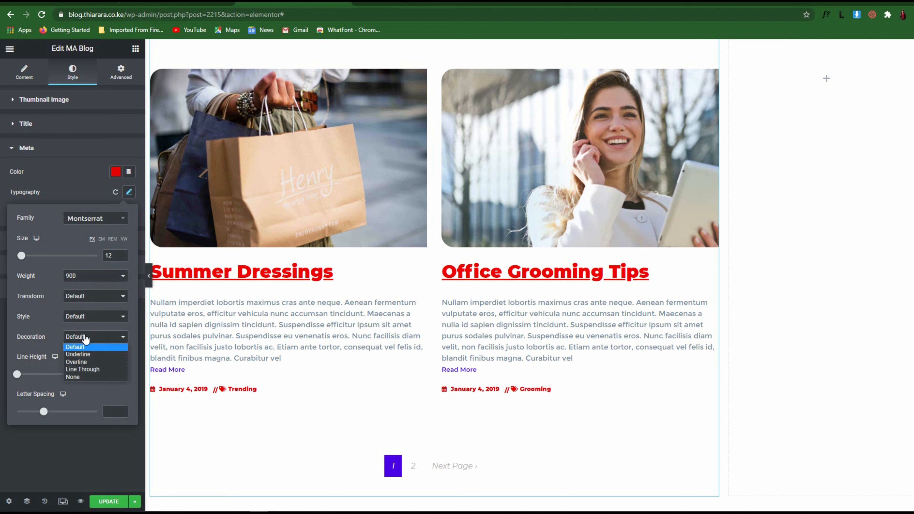
pyautogui.click(89, 317)
pyautogui.click(90, 299)
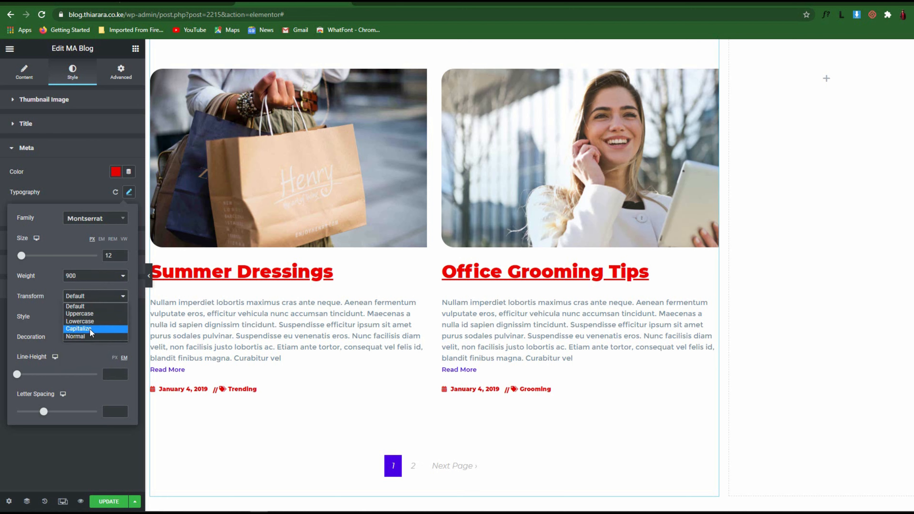
pyautogui.click(89, 329)
pyautogui.click(94, 451)
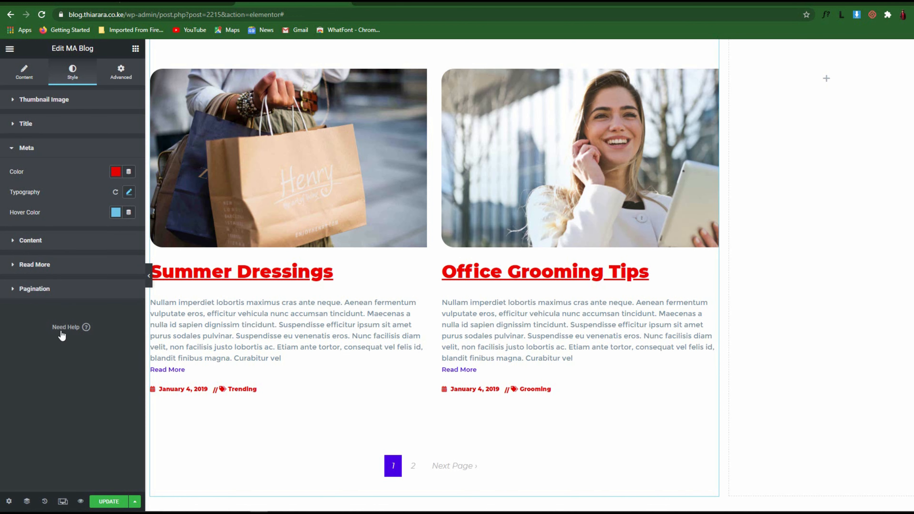
# Change the color of the post meta to the green swatch (#23A455).
pyautogui.click(116, 172)
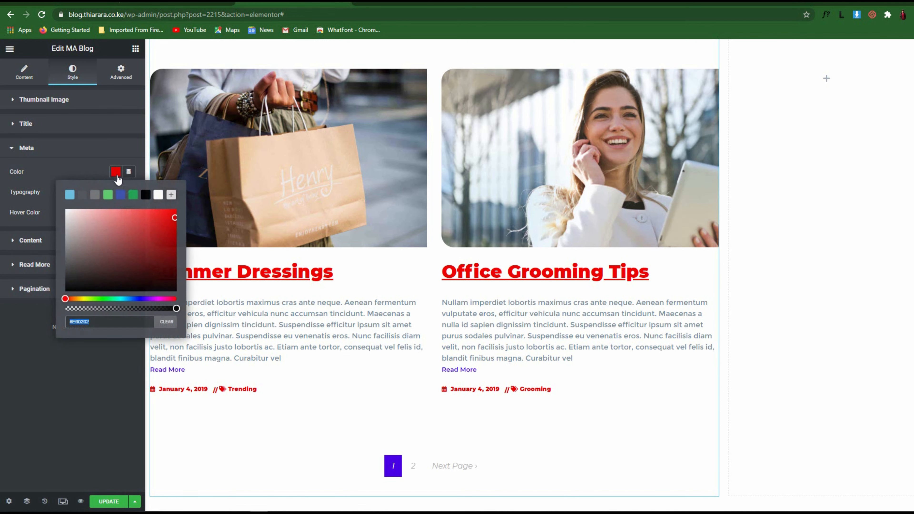
pyautogui.click(133, 195)
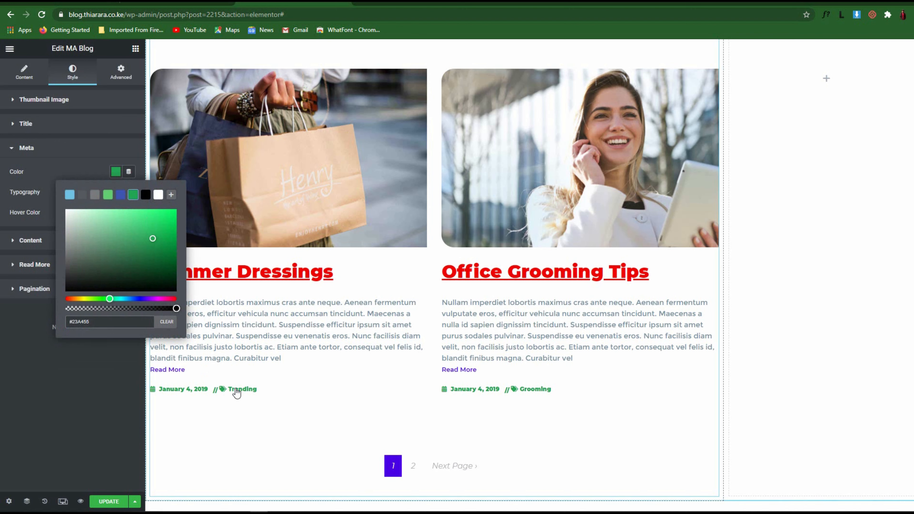
pyautogui.click(38, 393)
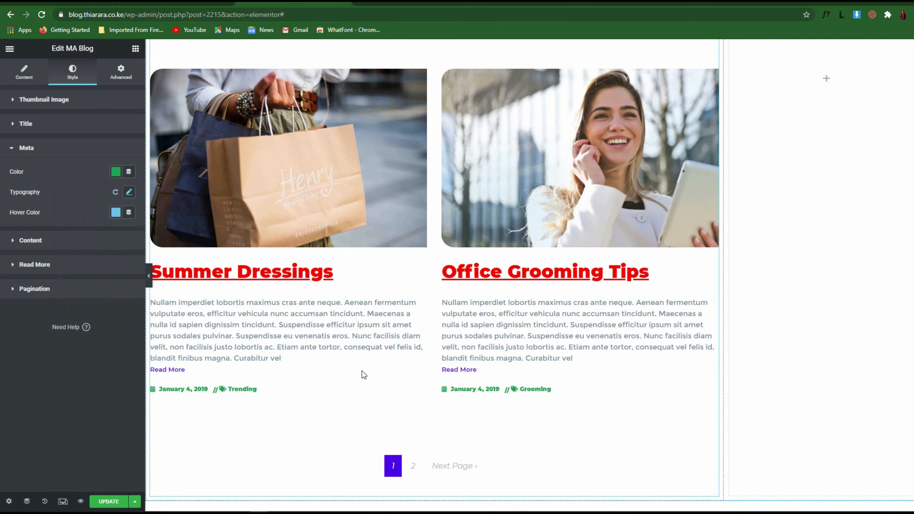
# Set the text color of the post excerpts to black in the content style settings.
pyautogui.click(44, 242)
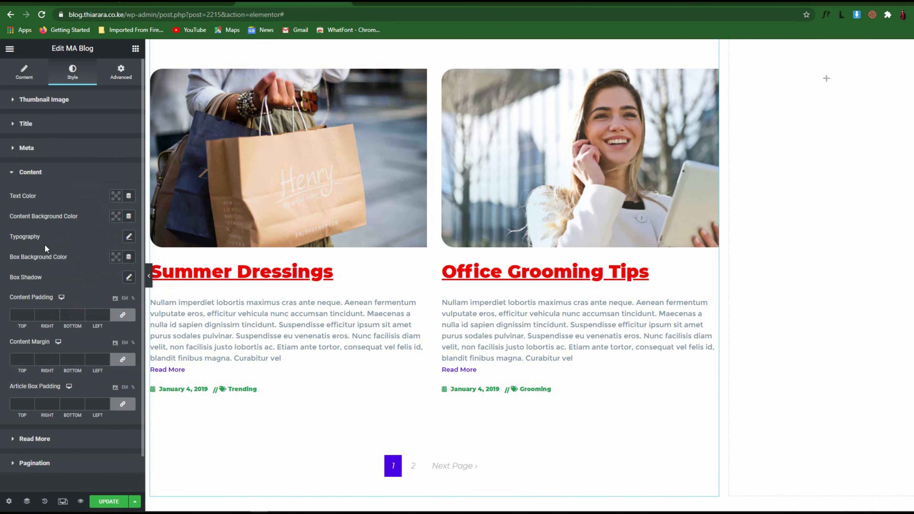
pyautogui.click(118, 202)
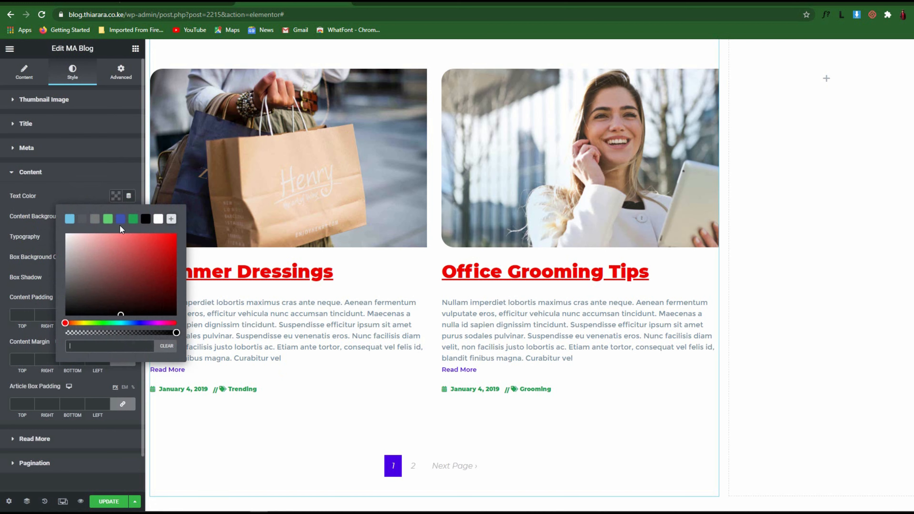
pyautogui.click(145, 218)
pyautogui.click(96, 194)
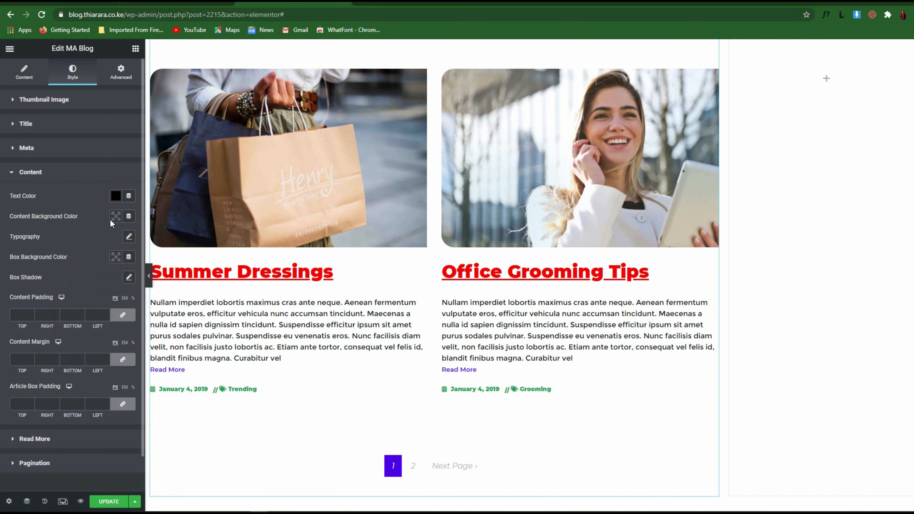
# Try the blue, green and grey swatches as the content background color, and clear the color.
pyautogui.click(116, 217)
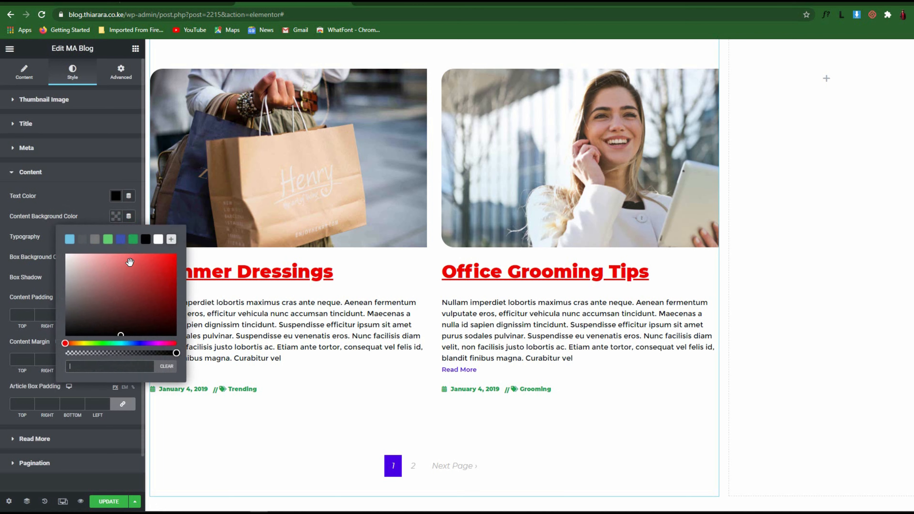
pyautogui.click(145, 240)
pyautogui.click(120, 239)
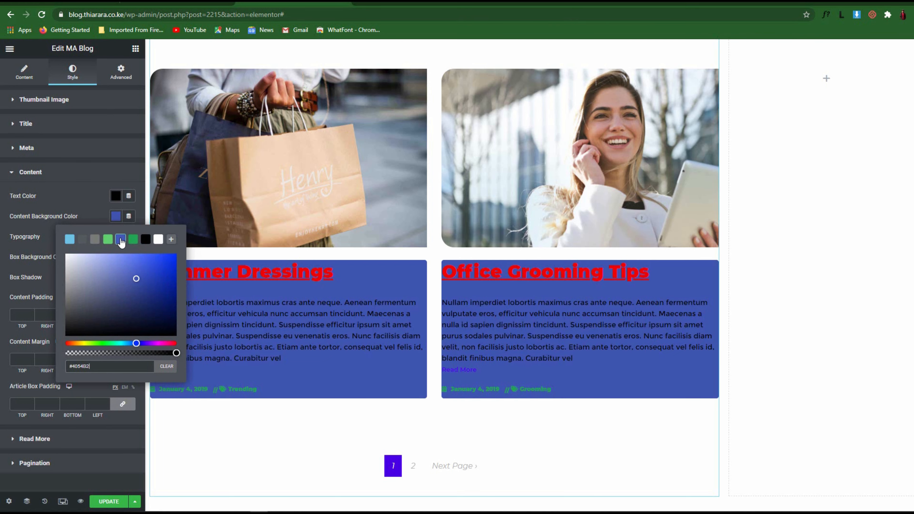
pyautogui.click(107, 239)
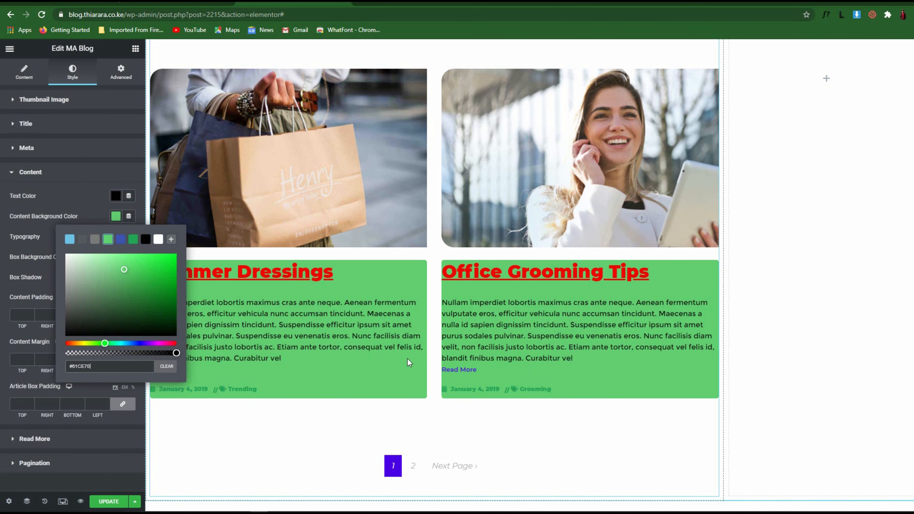
pyautogui.click(96, 240)
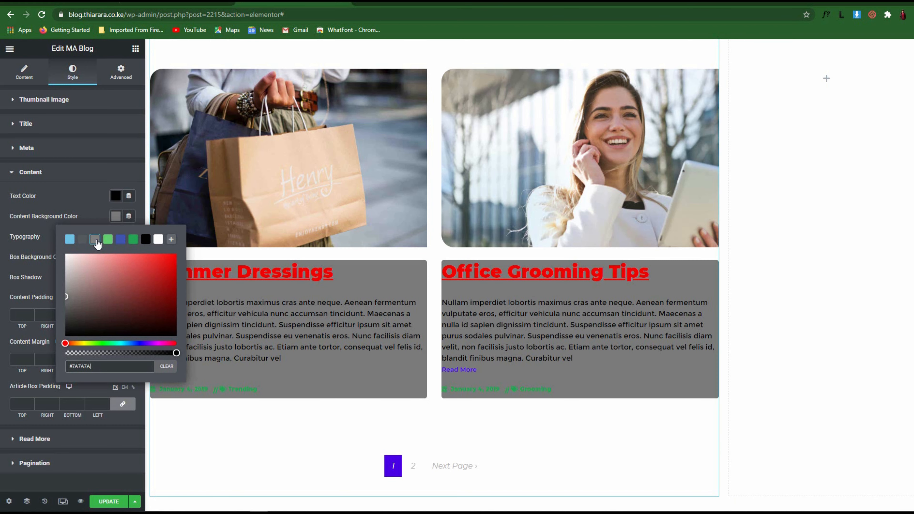
pyautogui.click(81, 241)
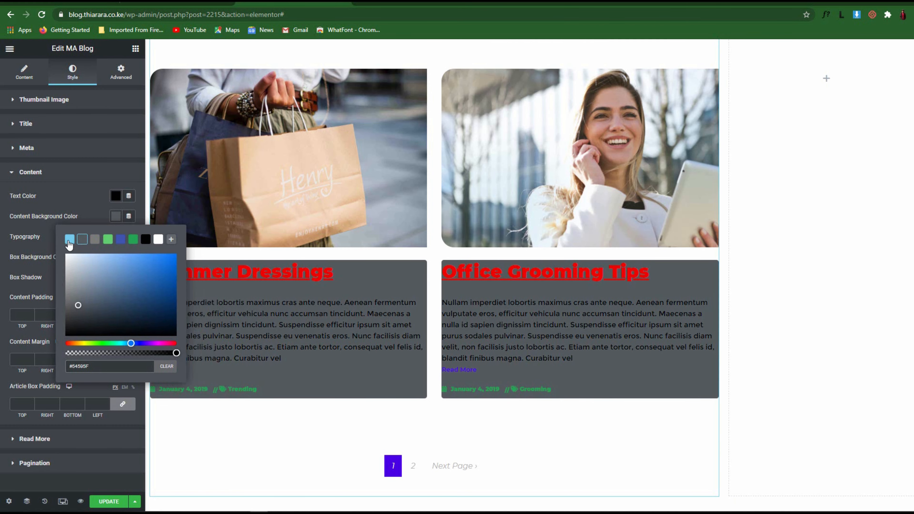
pyautogui.click(166, 366)
# Try the custom light grey #E7EAEF as the content background color, and clear it.
pyautogui.scroll(-1, 360, 410)
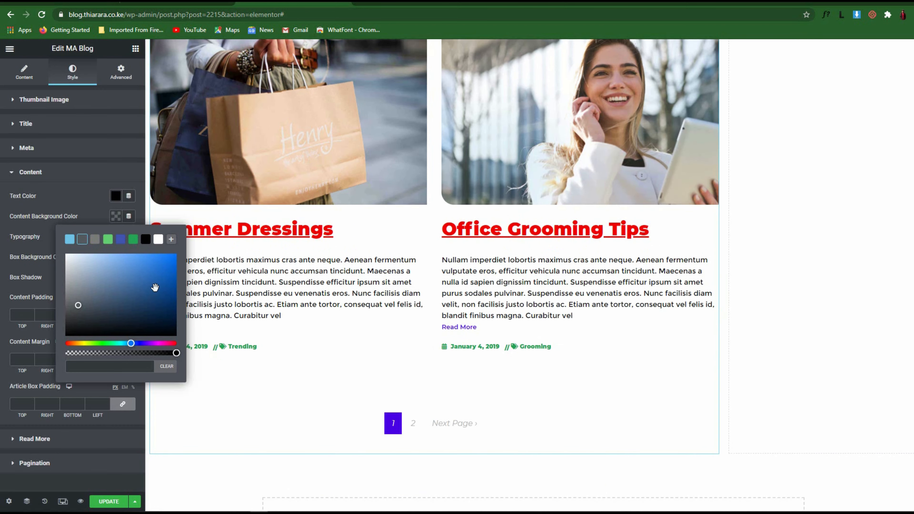
pyautogui.moveTo(159, 276); pyautogui.dragTo(68, 259)
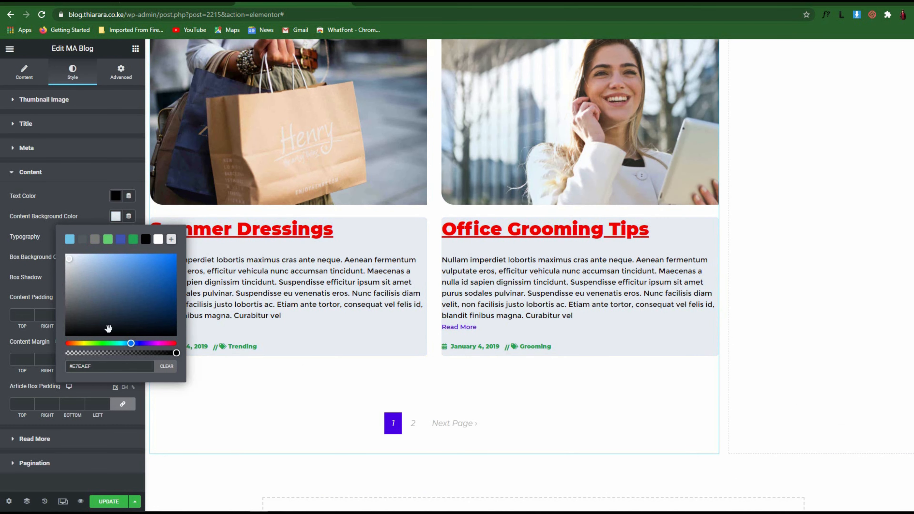
pyautogui.click(166, 366)
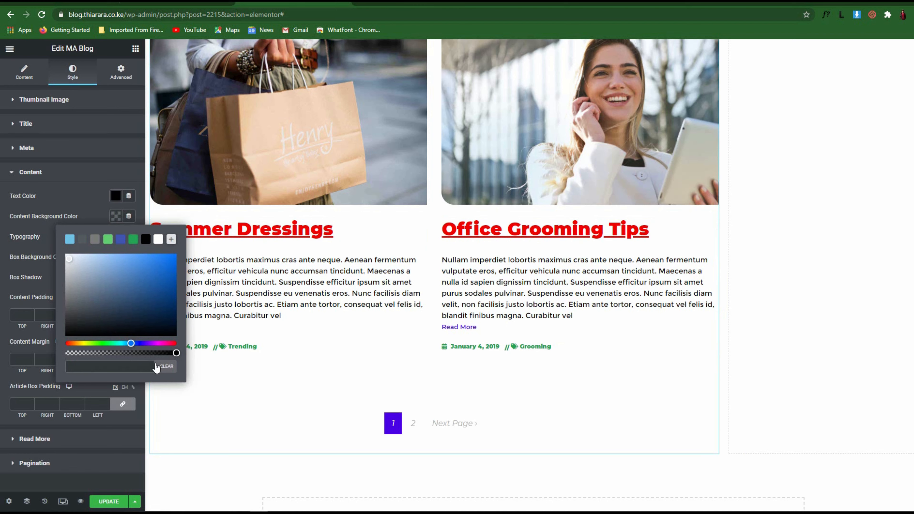
pyautogui.click(82, 216)
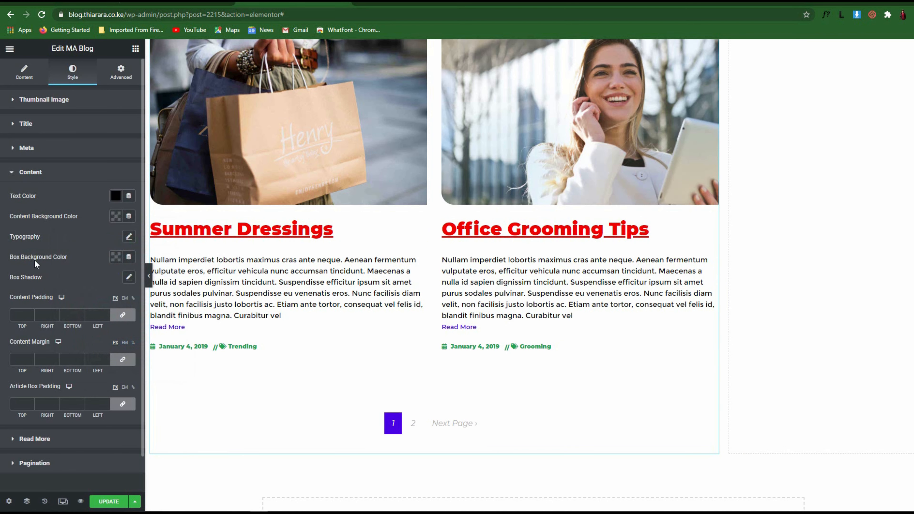
# Set the text color of the Read More links to a custom red (#EA0707).
pyautogui.scroll(-2, 97, 274)
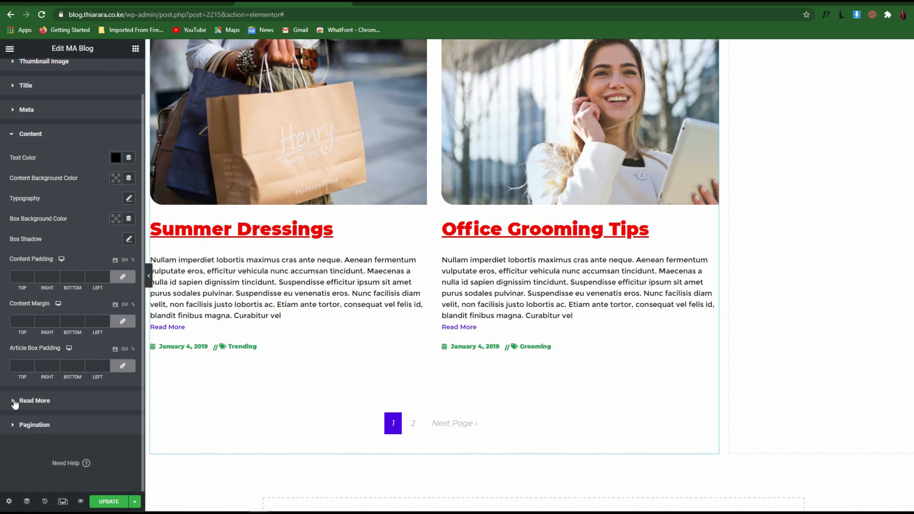
pyautogui.click(184, 328)
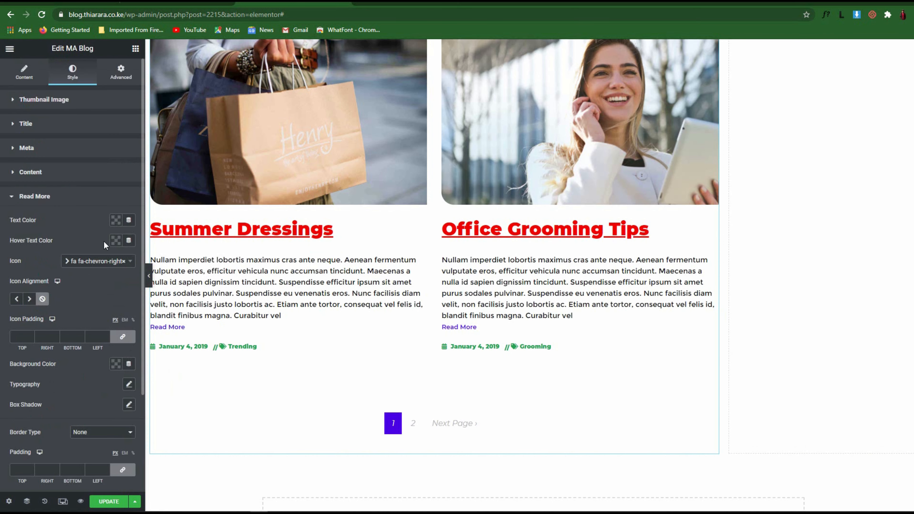
pyautogui.click(115, 220)
pyautogui.moveTo(162, 272); pyautogui.dragTo(173, 265)
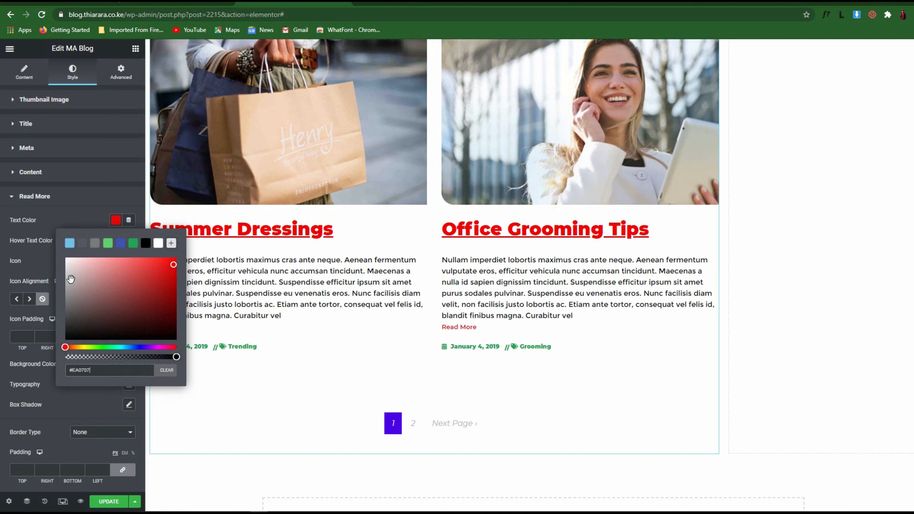
pyautogui.click(82, 213)
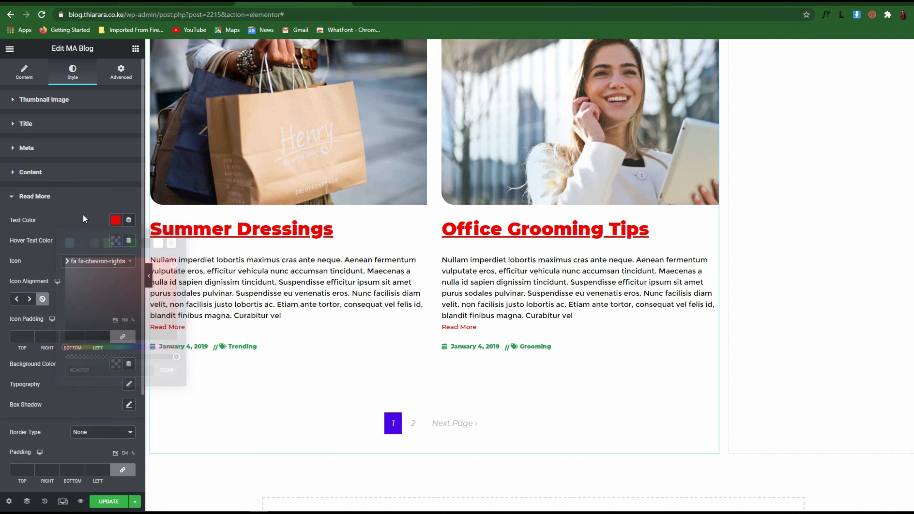
# Set the hover text color of the Read More links to a custom blue (#1E3CC9).
pyautogui.click(113, 239)
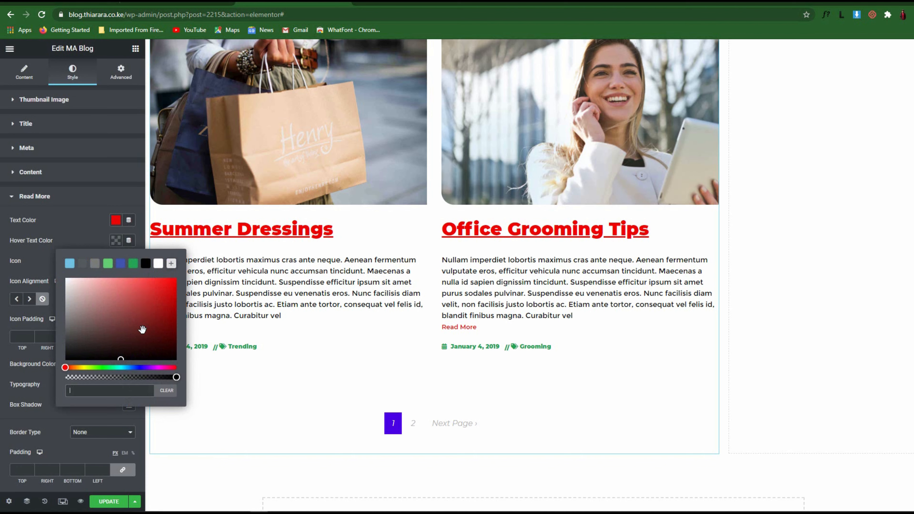
pyautogui.moveTo(120, 367); pyautogui.dragTo(85, 368)
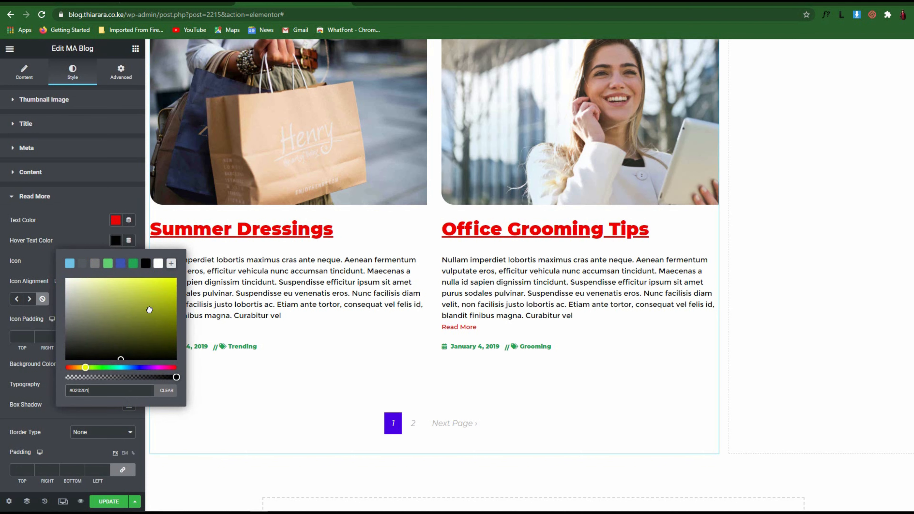
pyautogui.moveTo(149, 310); pyautogui.dragTo(164, 286)
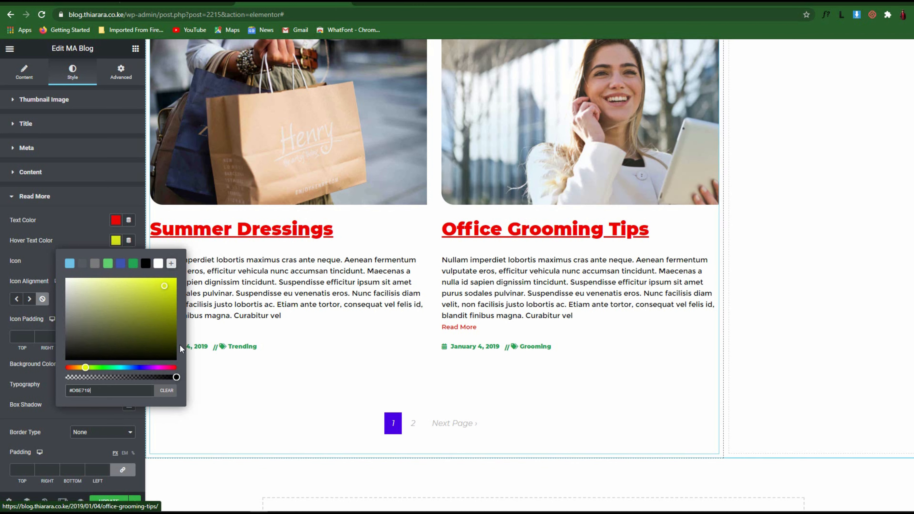
pyautogui.click(124, 265)
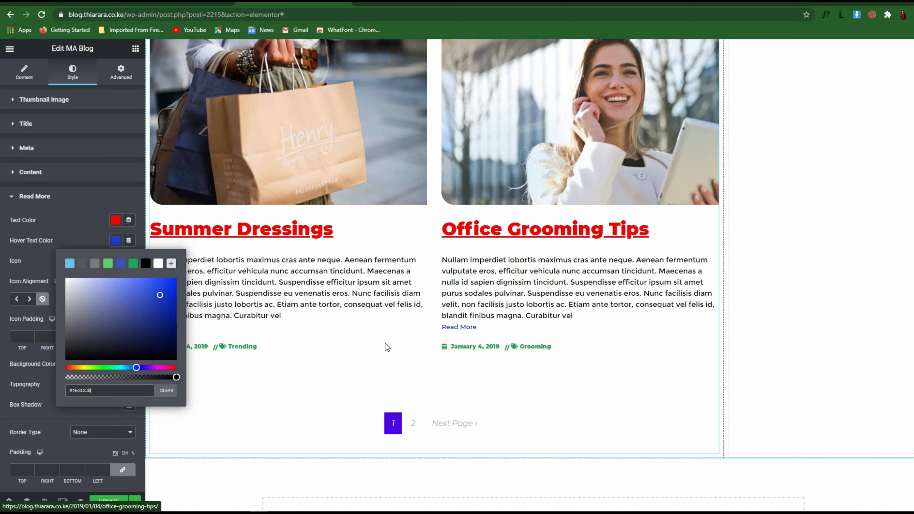
pyautogui.click(93, 204)
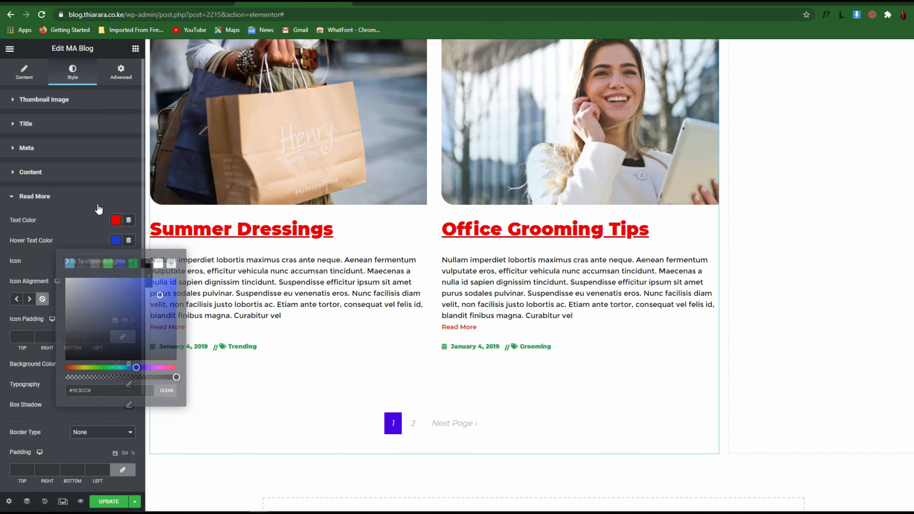
pyautogui.click(88, 204)
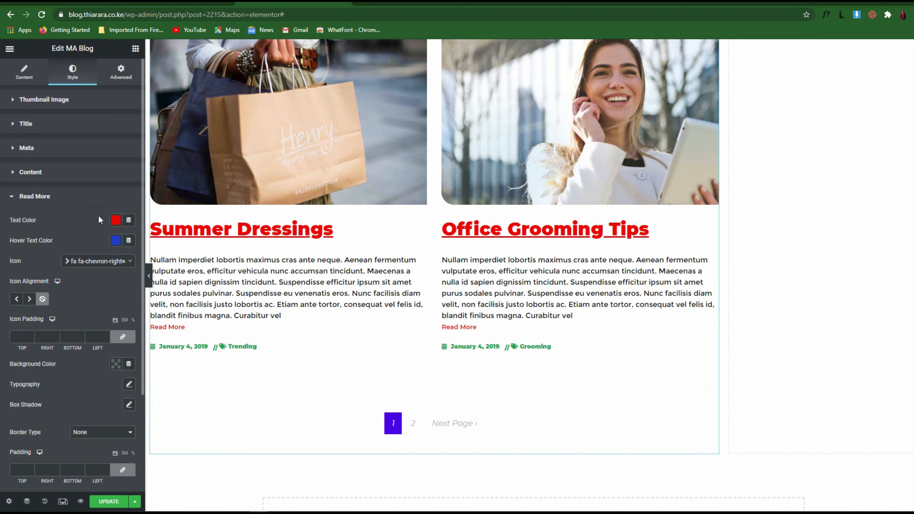
# Set the Read More icon alignment to right so the chevron follows the link text.
pyautogui.scroll(-1, 74, 311)
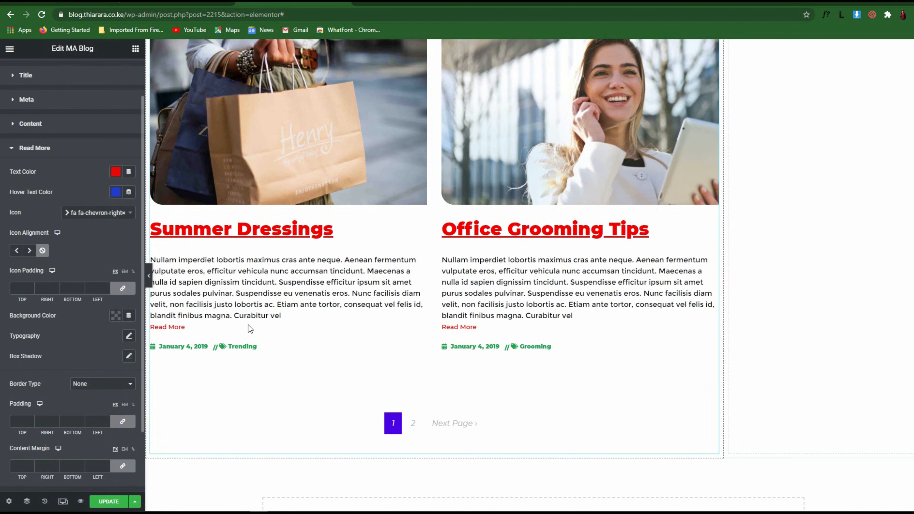
pyautogui.click(100, 217)
pyautogui.click(100, 219)
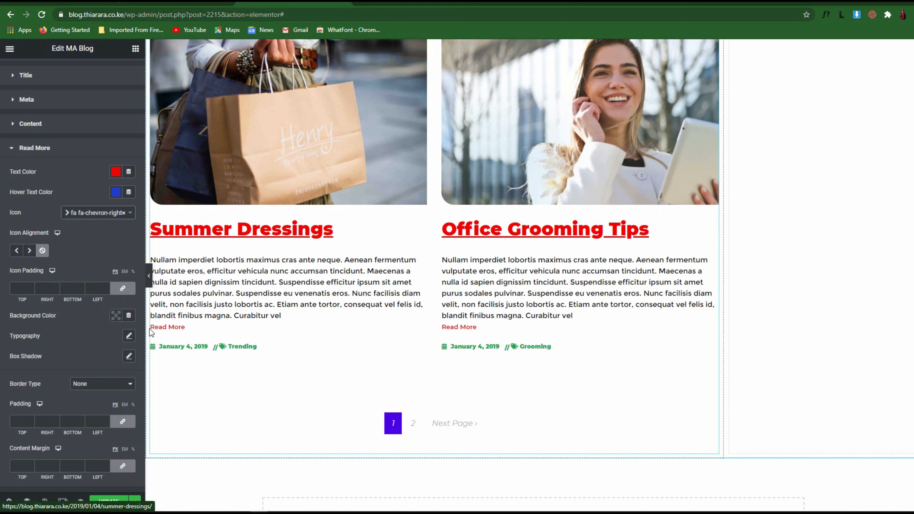
pyautogui.click(30, 251)
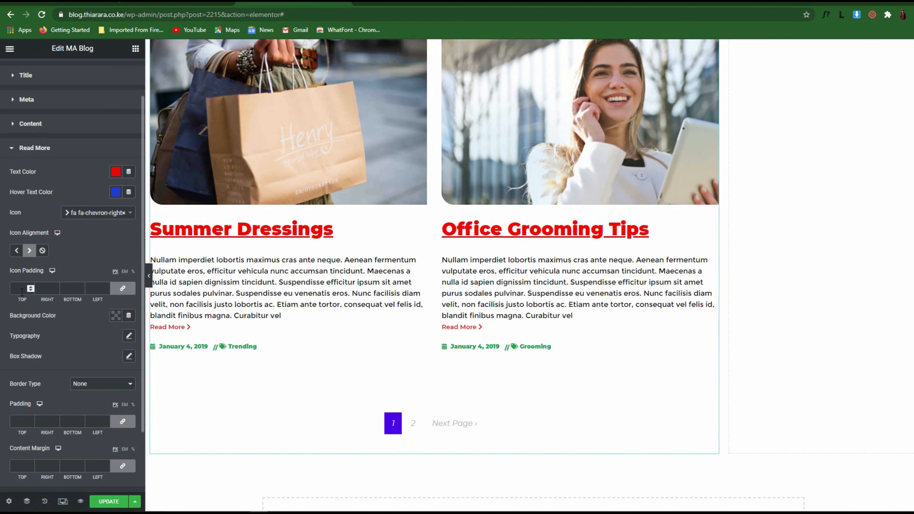
# Set the Read More links' background color to black and their text color to white (#FFFFFF).
pyautogui.click(116, 319)
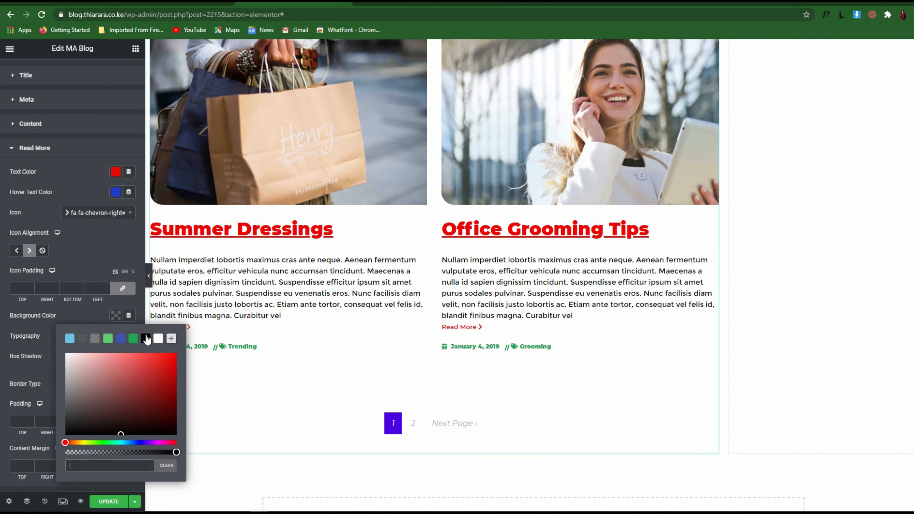
pyautogui.click(146, 339)
pyautogui.click(110, 237)
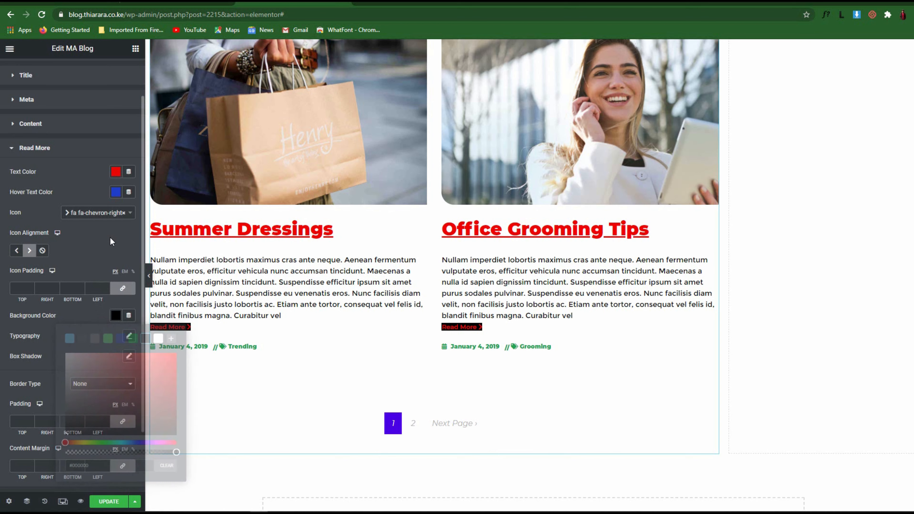
pyautogui.click(114, 174)
pyautogui.click(159, 194)
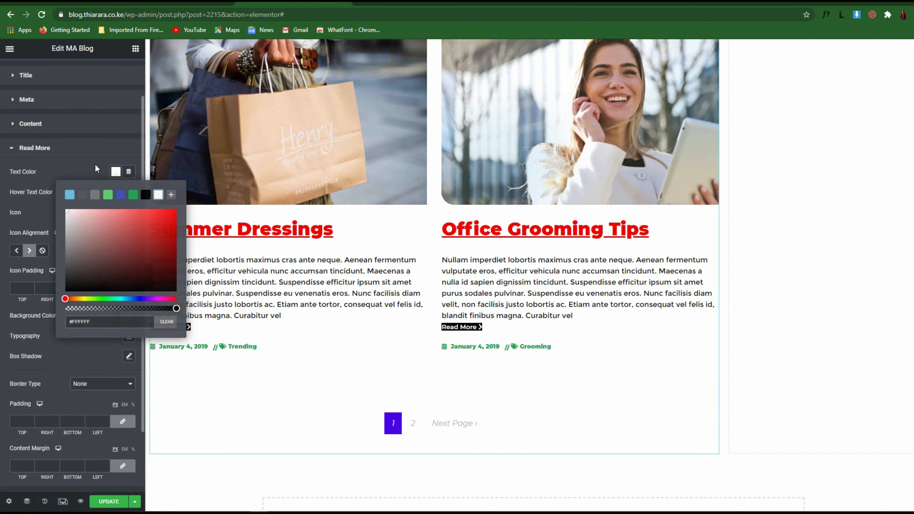
pyautogui.click(93, 151)
# Set the Read More typography to a size of 14 px, a weight of 600 and the Capitalize text transform.
pyautogui.click(55, 198)
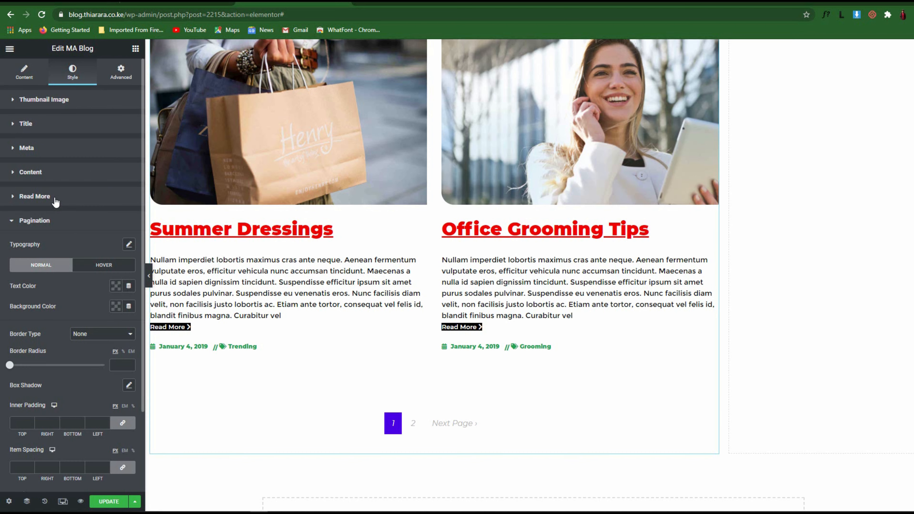
pyautogui.scroll(-2, 86, 329)
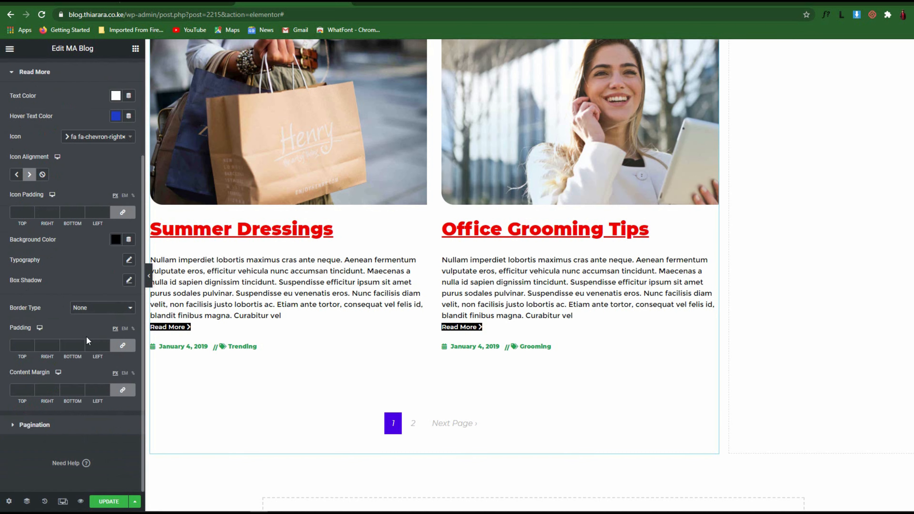
pyautogui.click(129, 259)
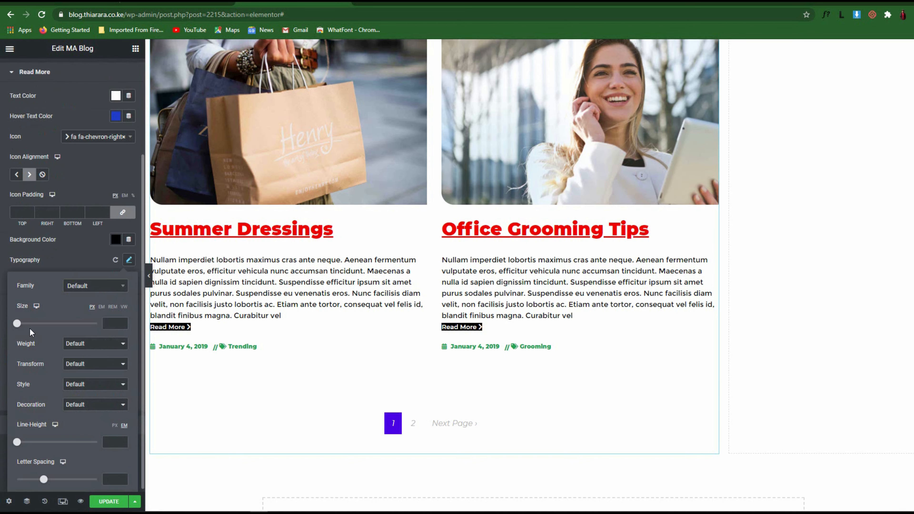
pyautogui.moveTo(18, 325); pyautogui.dragTo(23, 323)
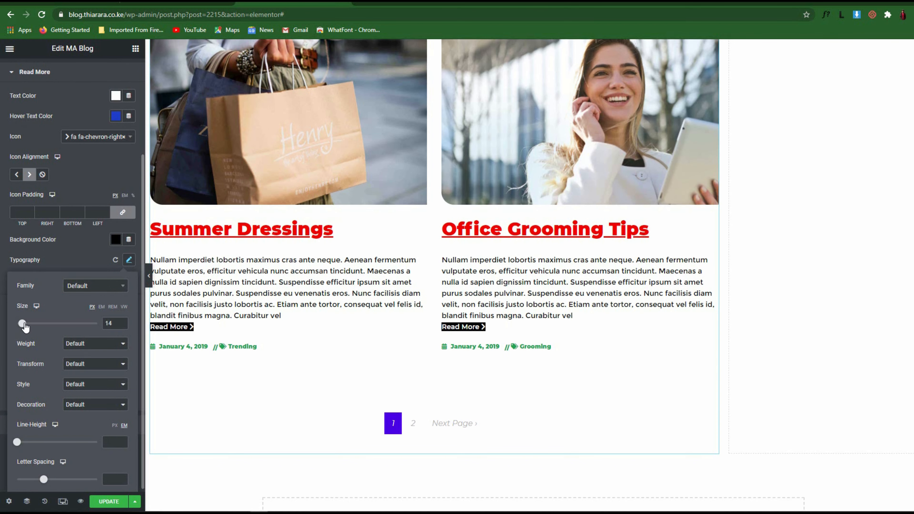
pyautogui.click(82, 345)
pyautogui.click(97, 414)
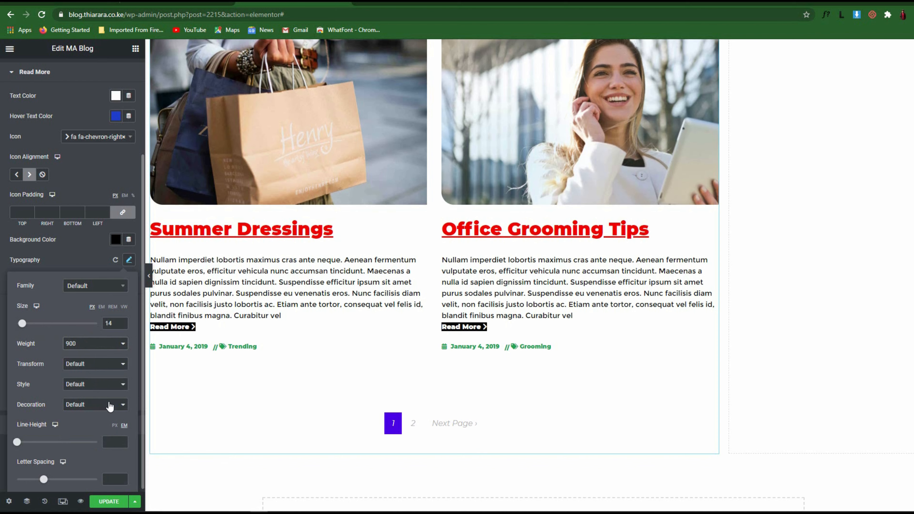
pyautogui.click(82, 344)
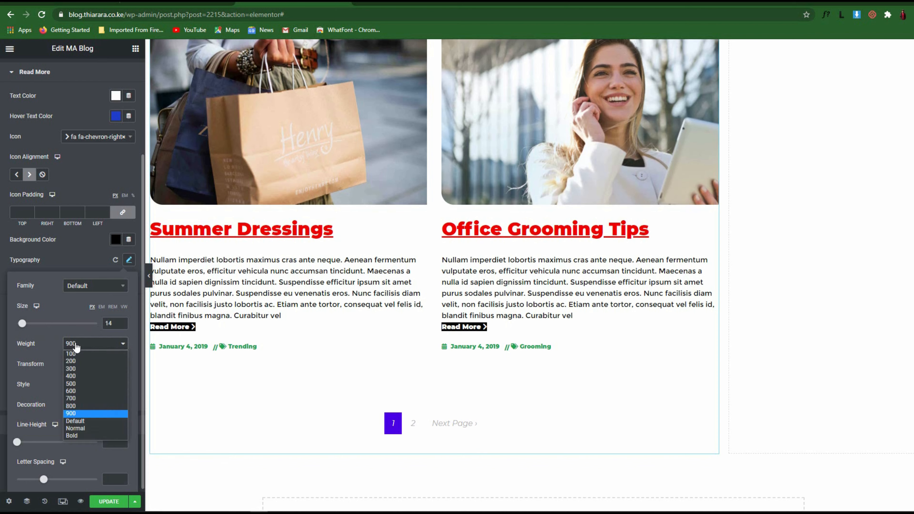
pyautogui.click(77, 392)
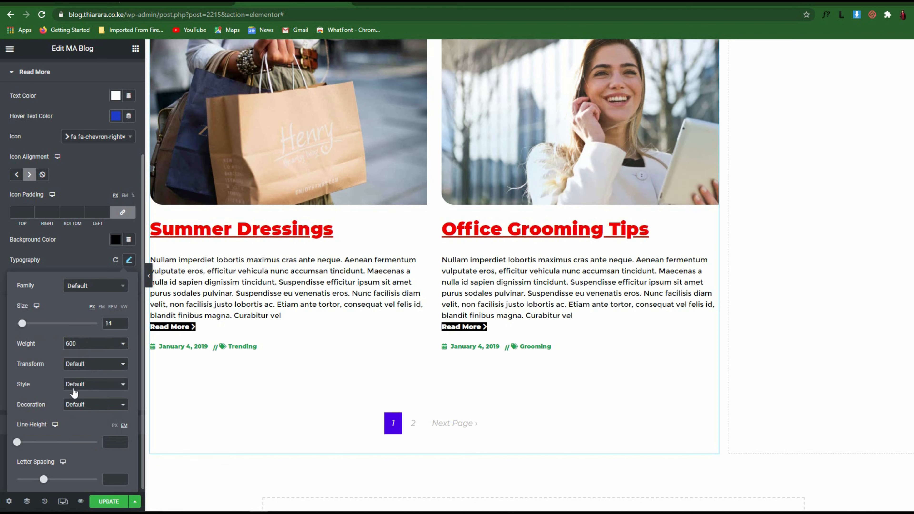
pyautogui.click(84, 365)
pyautogui.click(89, 397)
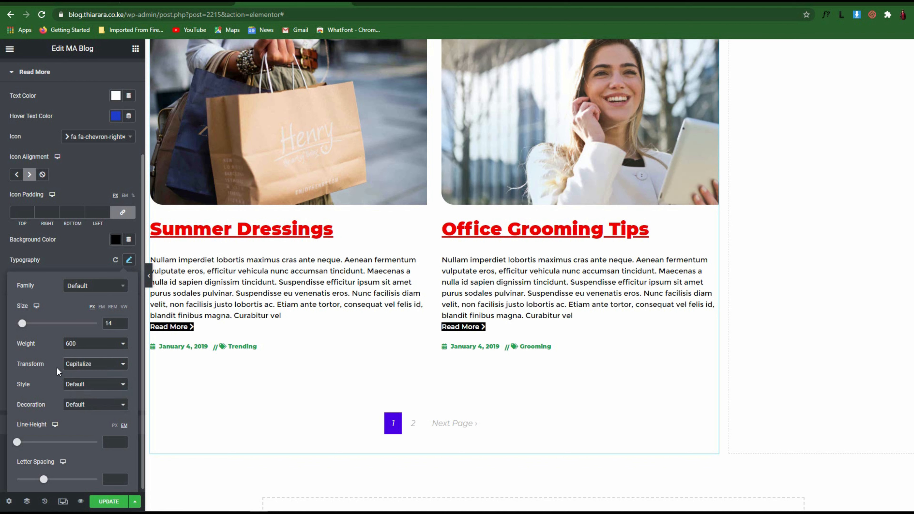
pyautogui.click(61, 258)
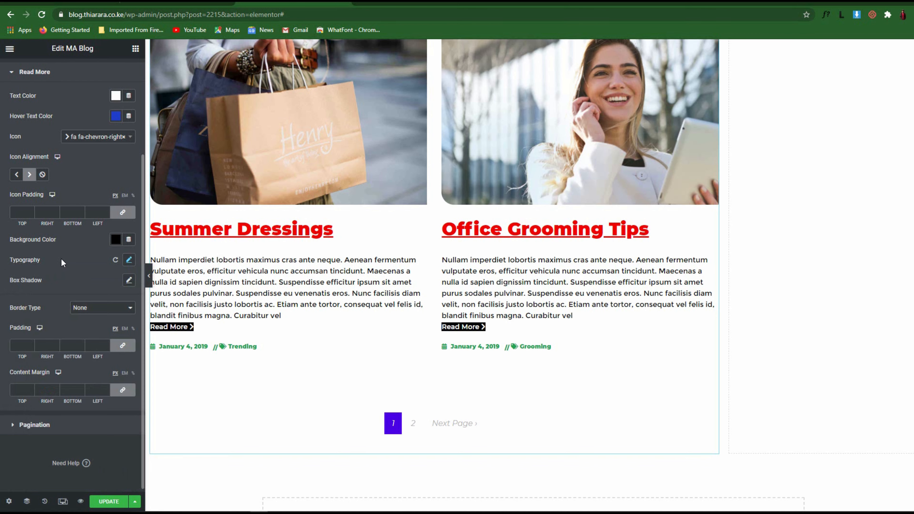
# Set the normal text color of the pagination to black (#000000).
pyautogui.click(68, 423)
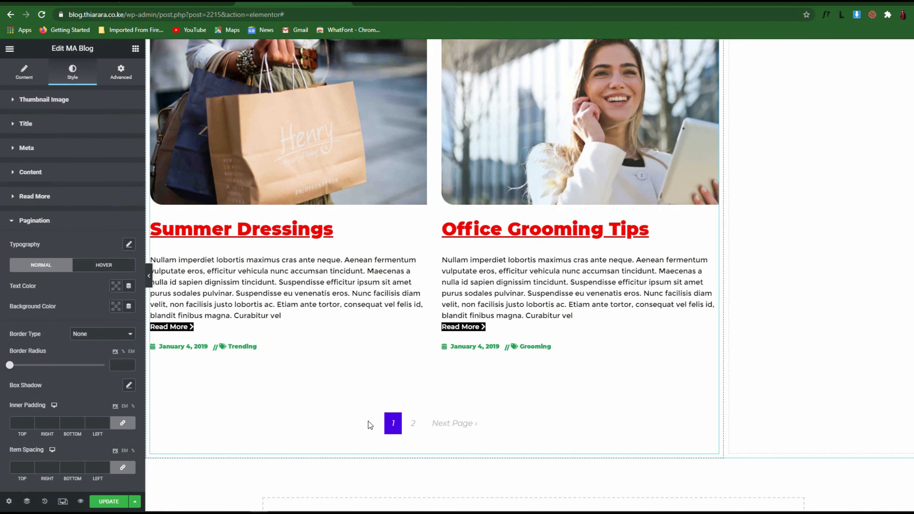
pyautogui.click(115, 286)
pyautogui.click(147, 311)
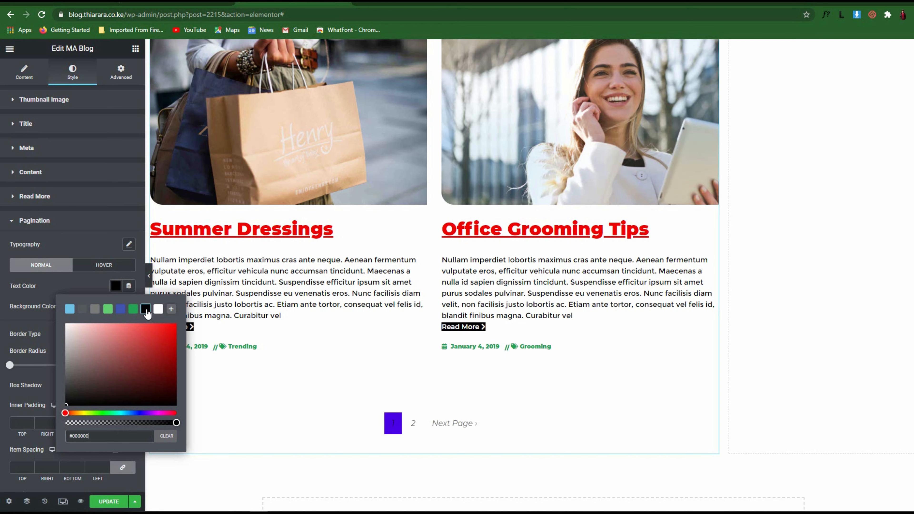
pyautogui.click(101, 284)
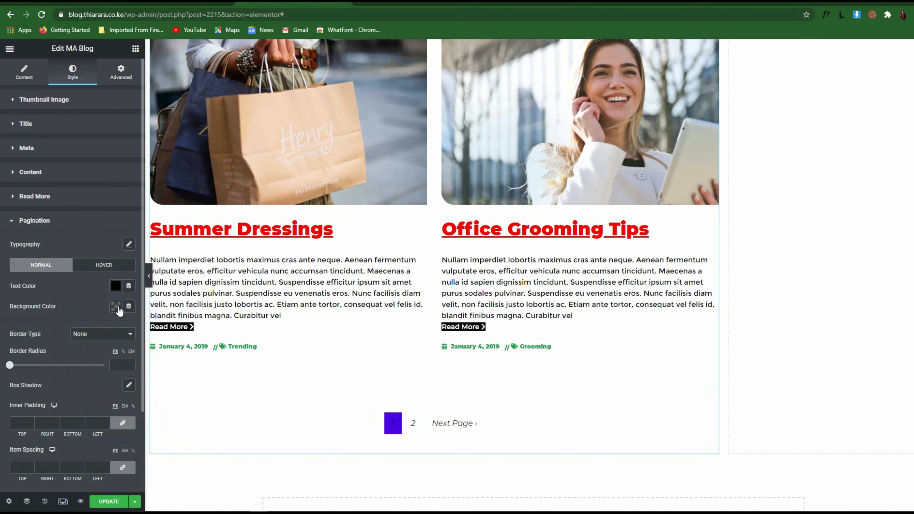
# Try a red background color on the pagination items and clear it.
pyautogui.click(116, 307)
pyautogui.click(156, 363)
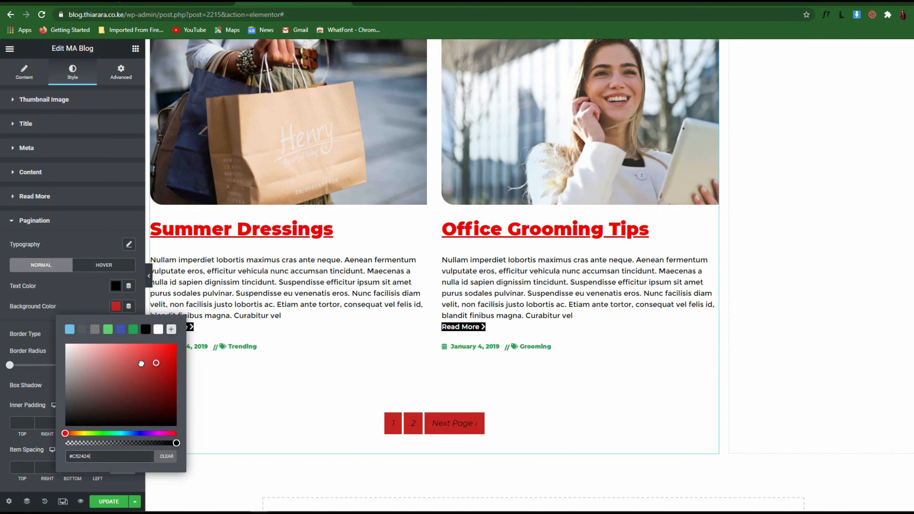
pyautogui.click(131, 362)
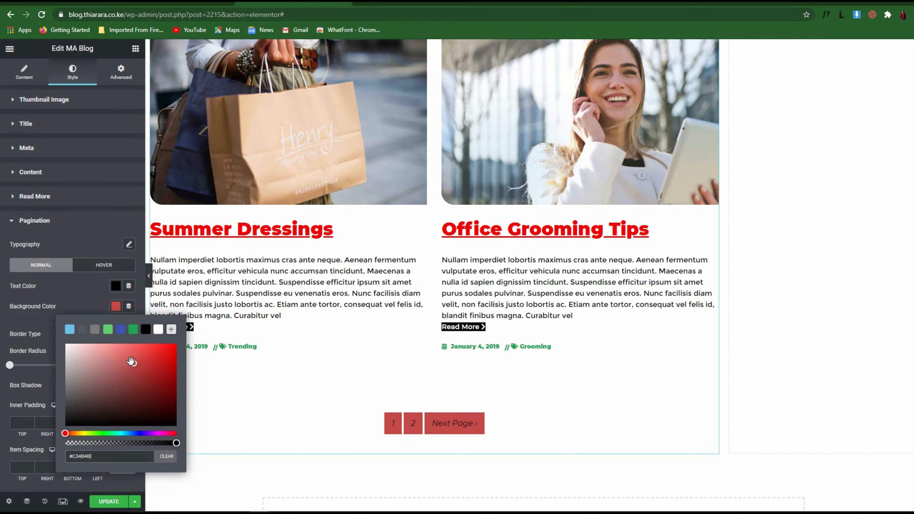
pyautogui.click(166, 456)
pyautogui.click(99, 312)
# Set the hover color of the pagination links to a custom bright red (#EF0C0C).
pyautogui.scroll(-3, 83, 267)
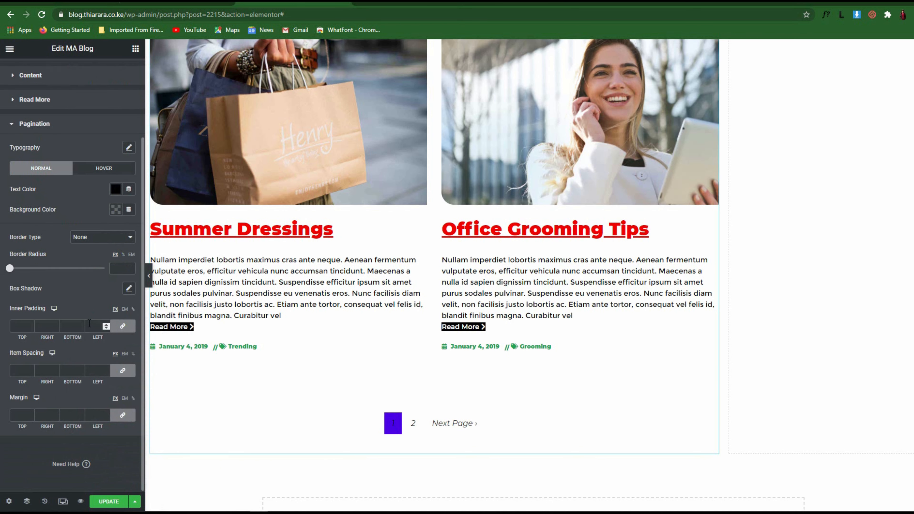
pyautogui.click(104, 170)
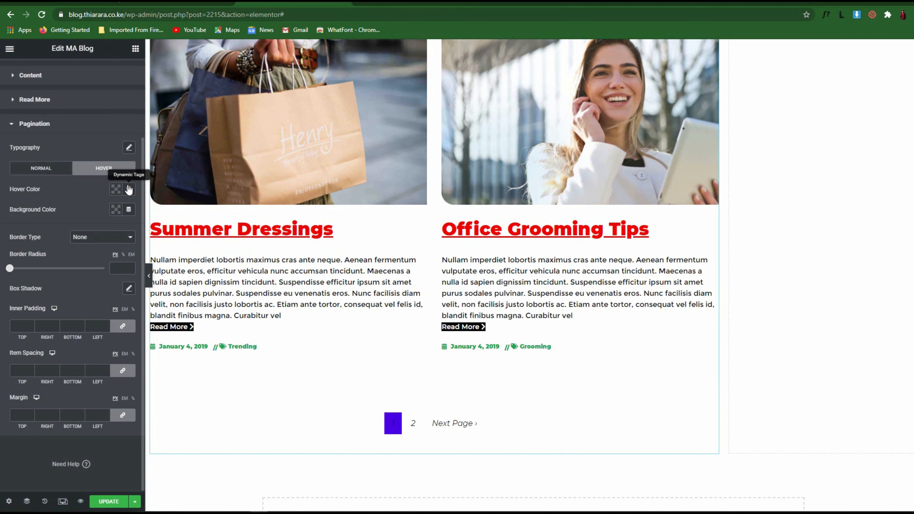
pyautogui.click(116, 189)
pyautogui.click(158, 267)
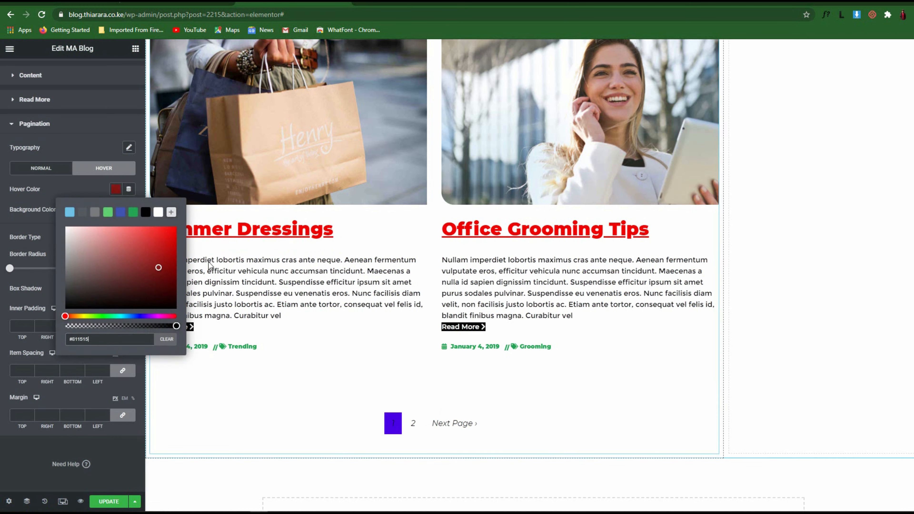
pyautogui.click(171, 231)
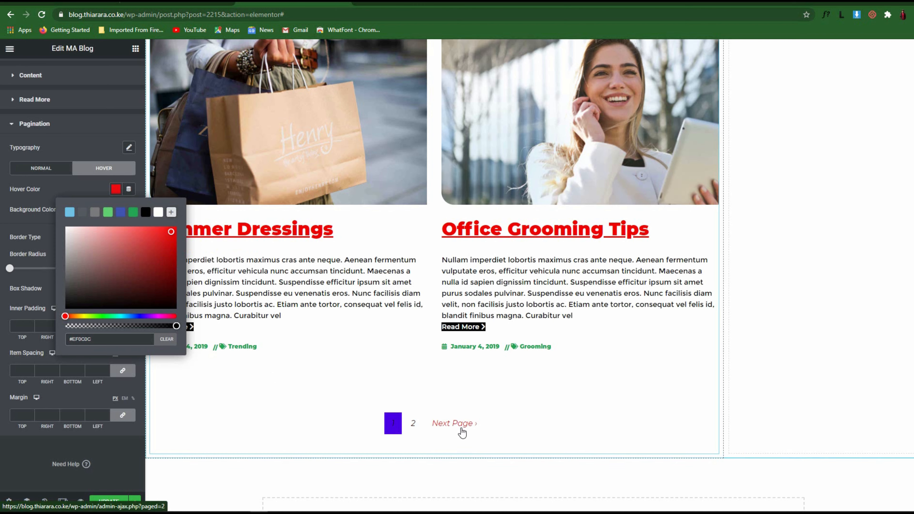
pyautogui.click(101, 184)
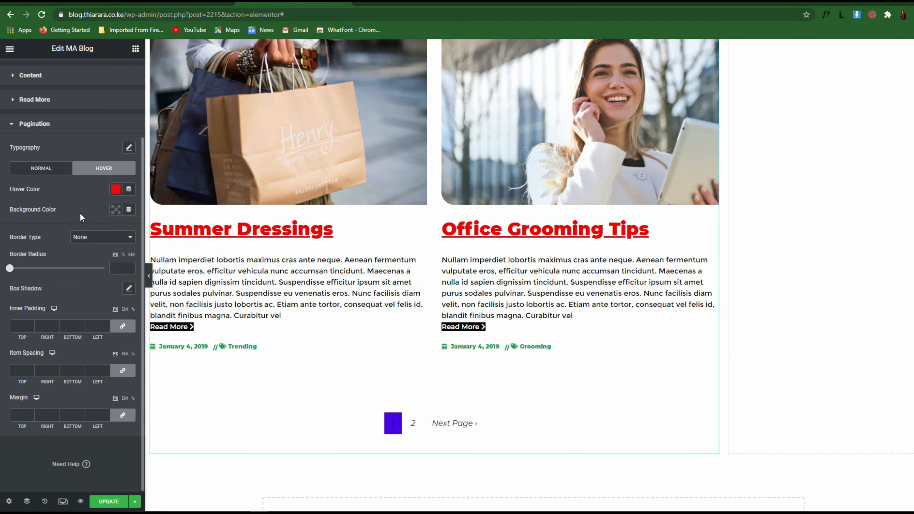
# Round the pagination items with a border radius of 8 px and return to their normal-state settings.
pyautogui.moveTo(9, 269); pyautogui.dragTo(16, 268)
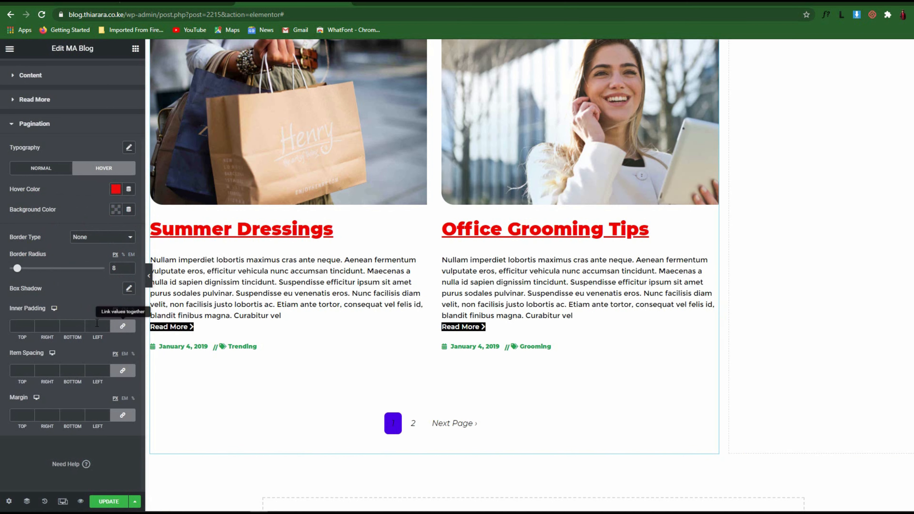
pyautogui.click(39, 170)
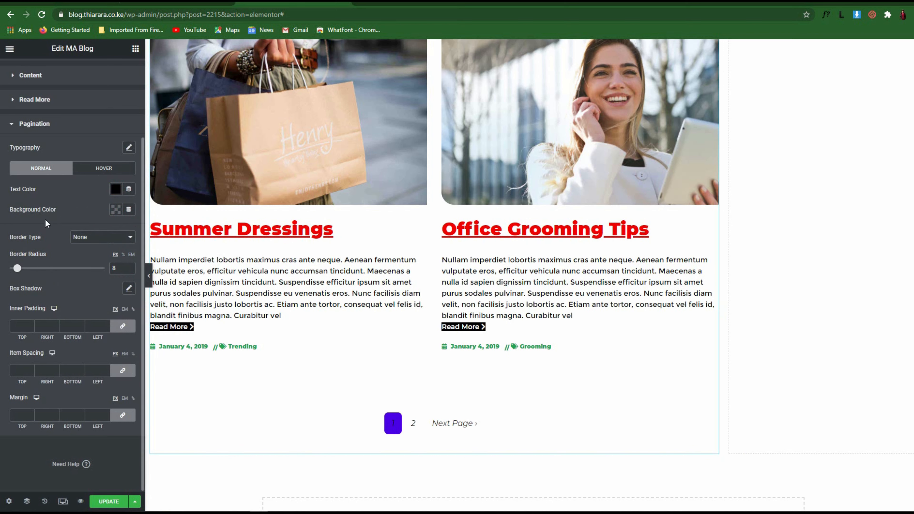
pyautogui.scroll(-1, 79, 270)
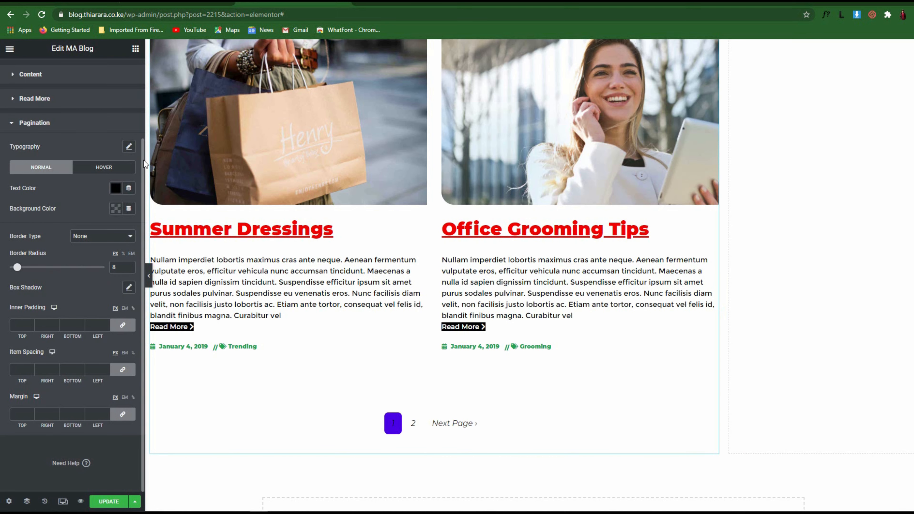
# Set the pagination typography to the Montserrat font family at a size of 15 px.
pyautogui.click(129, 146)
pyautogui.click(93, 173)
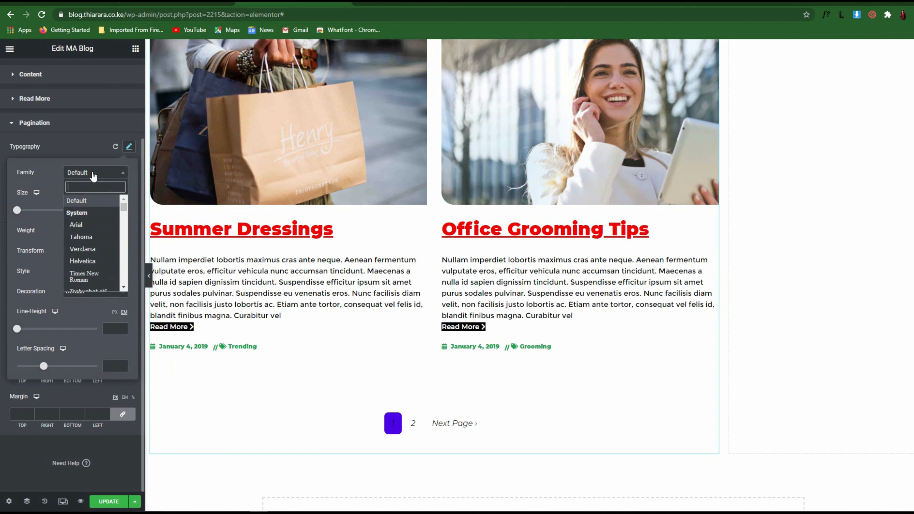
pyautogui.write('mont')
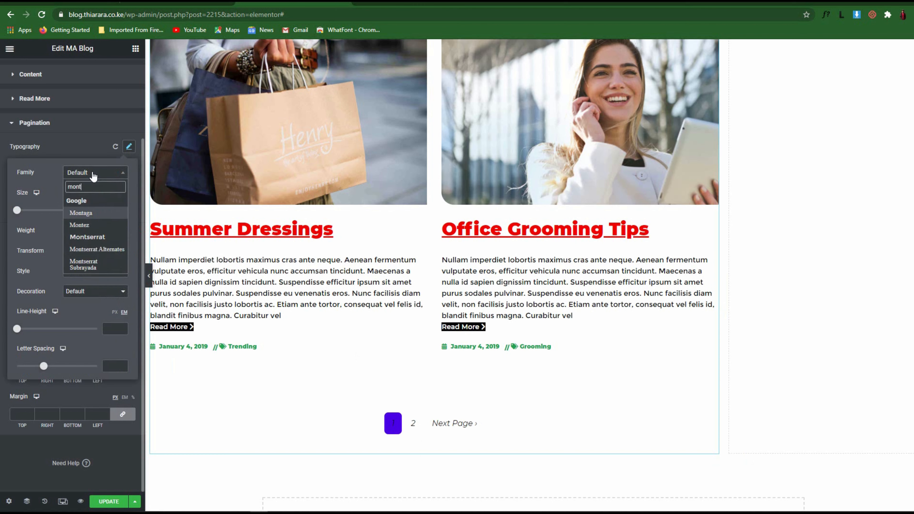
pyautogui.click(96, 237)
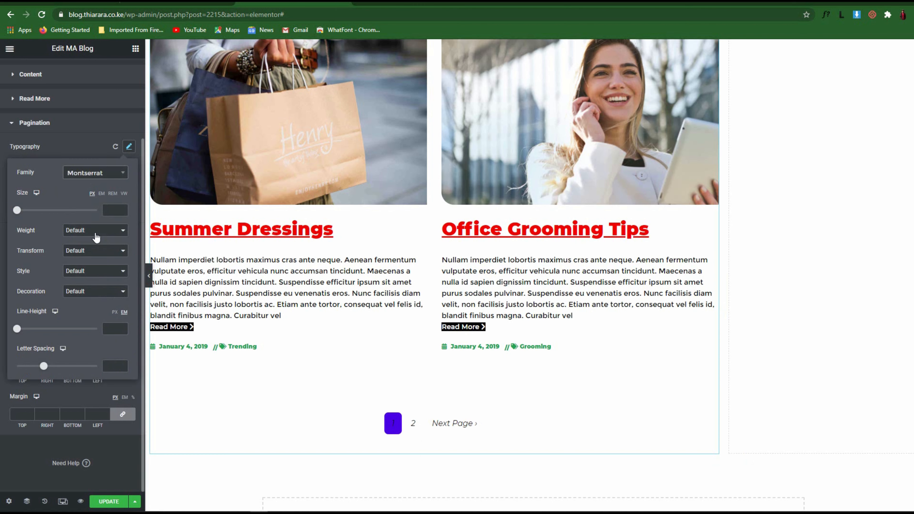
pyautogui.moveTo(21, 212); pyautogui.dragTo(23, 215)
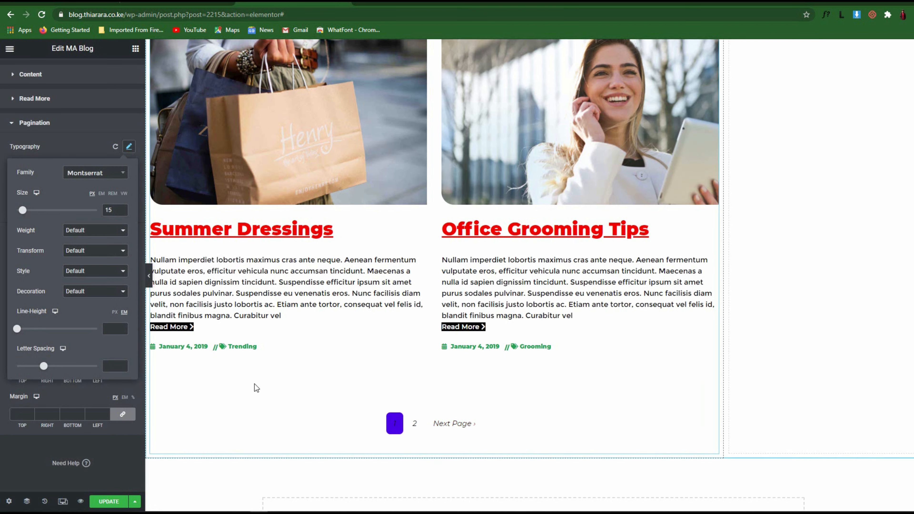
# Give the pagination text a weight of 800, a line height of 1.8 em and the Capitalize transform.
pyautogui.click(91, 238)
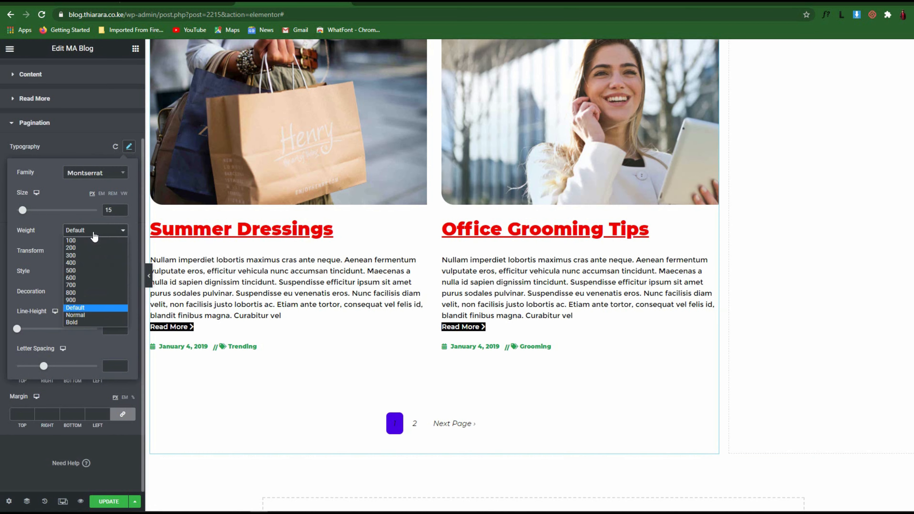
pyautogui.click(83, 291)
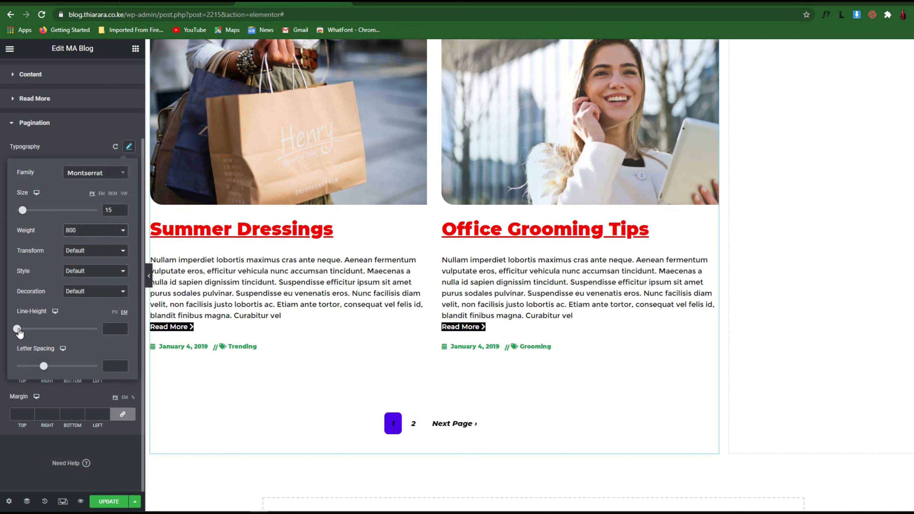
pyautogui.moveTo(18, 329); pyautogui.dragTo(33, 333)
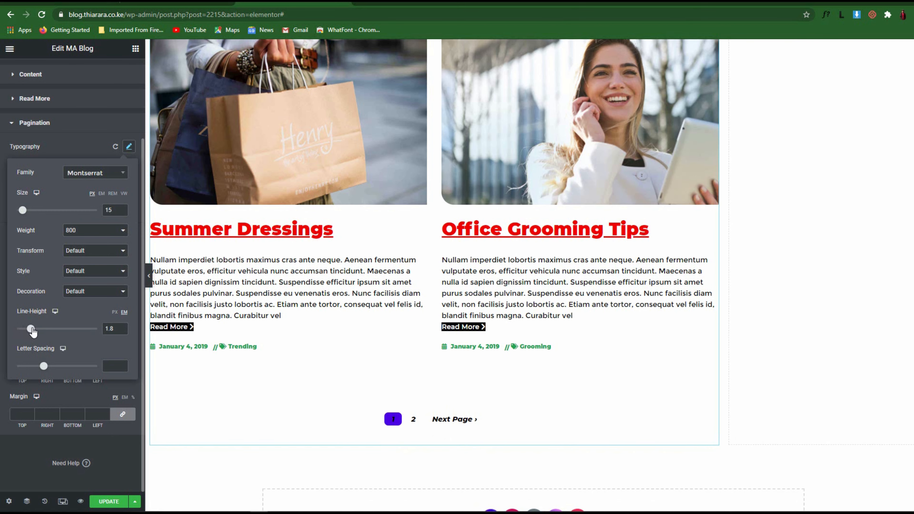
pyautogui.click(80, 250)
pyautogui.click(84, 286)
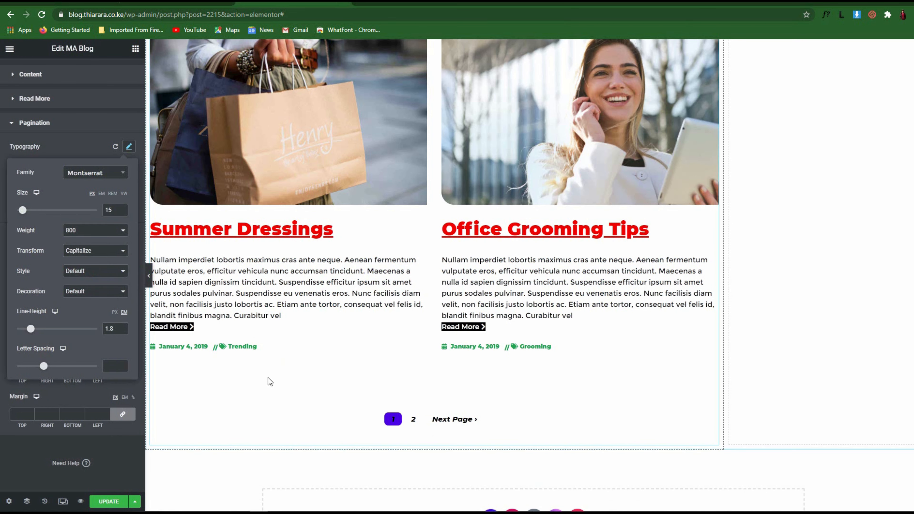
pyautogui.click(116, 468)
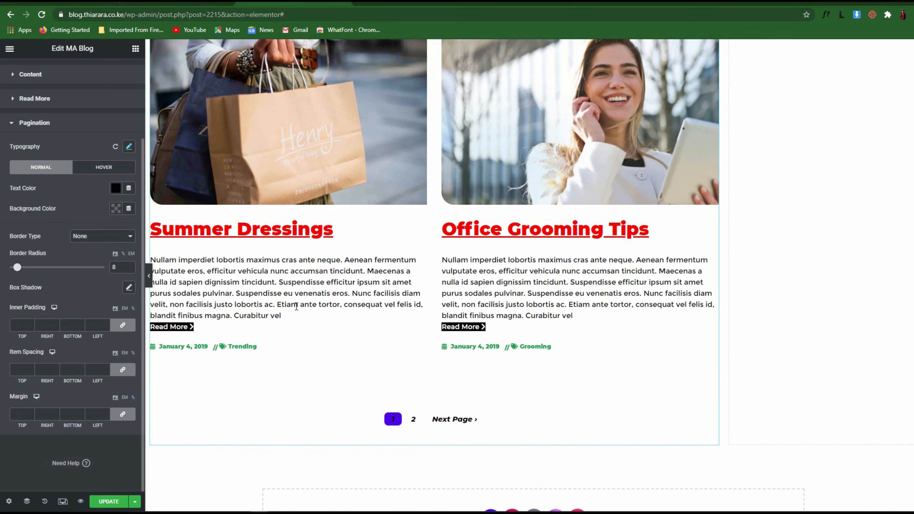
# Look over the styled blog grid and open the MA Blog widget's Advanced settings for margin and padding.
pyautogui.scroll(10, 467, 401)
pyautogui.scroll(-7, 434, 320)
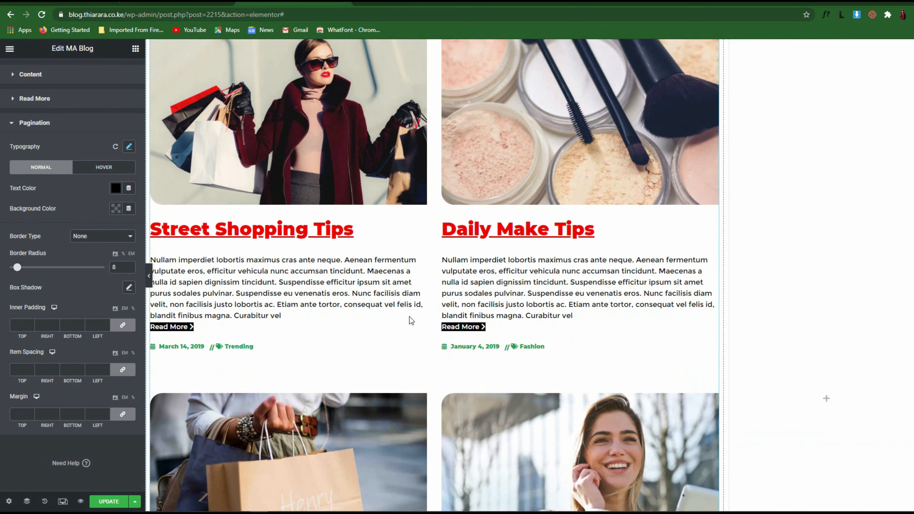
pyautogui.scroll(-3, 590, 284)
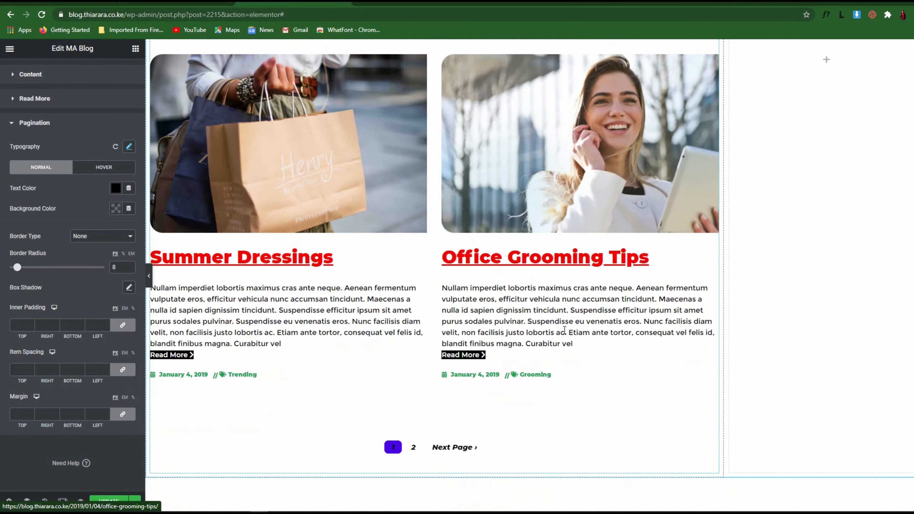
pyautogui.scroll(8, 467, 266)
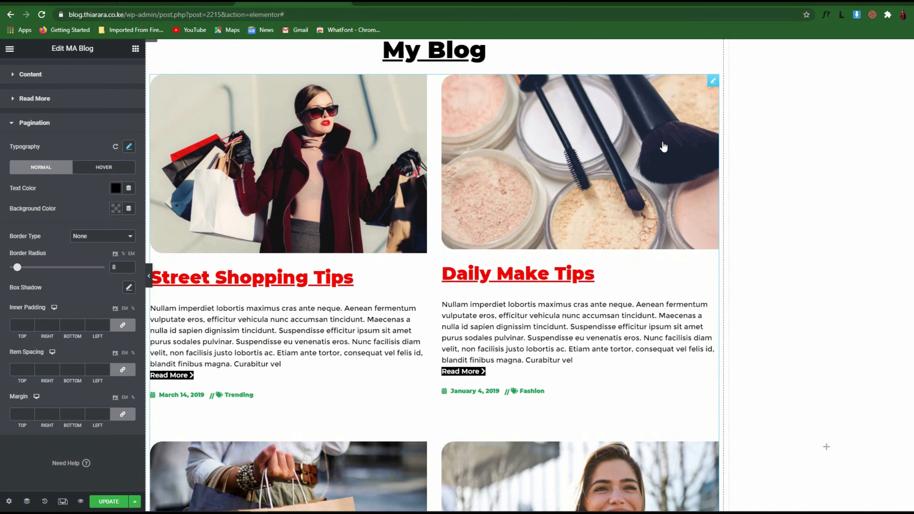
pyautogui.click(712, 81)
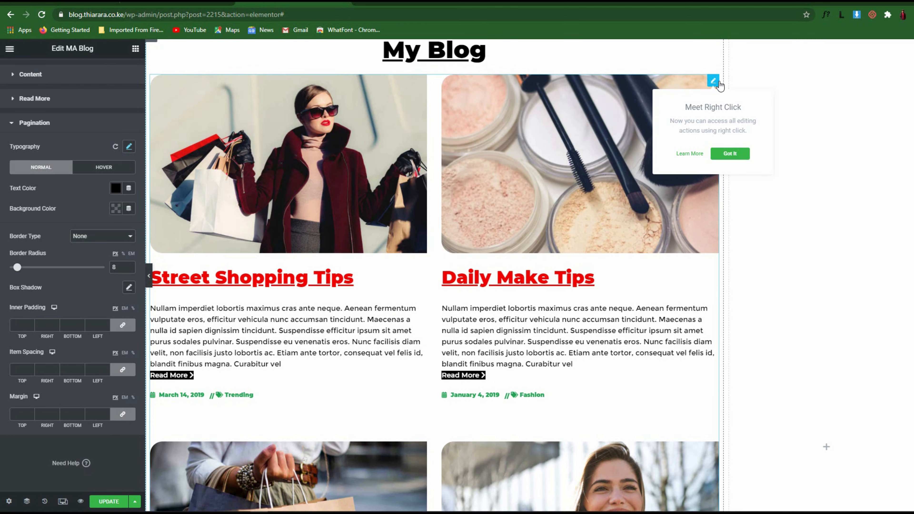
pyautogui.click(714, 84)
pyautogui.scroll(3, 61, 108)
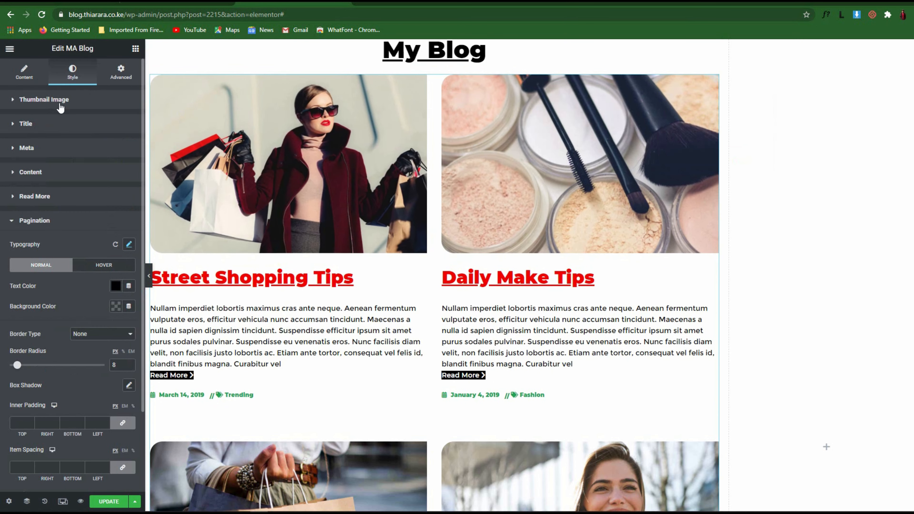
pyautogui.click(114, 74)
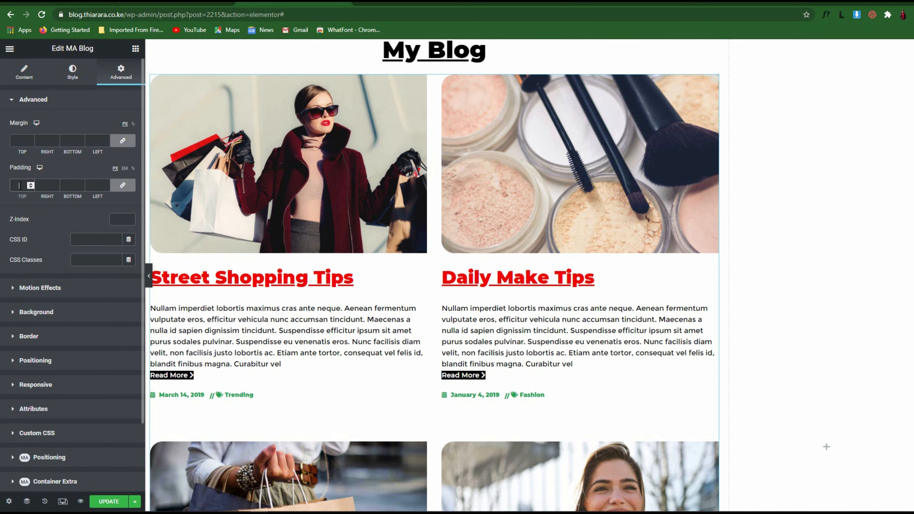
# Set the blog widget's padding to 20 px on all four sides.
pyautogui.click(20, 186)
pyautogui.write('10')
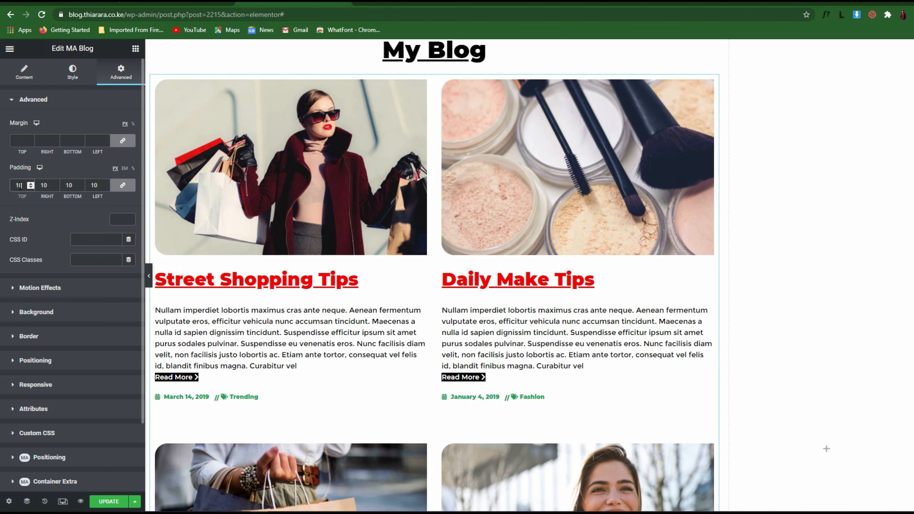
pyautogui.press('BackSpace')
pyautogui.press('BackSpace')
pyautogui.write('20')
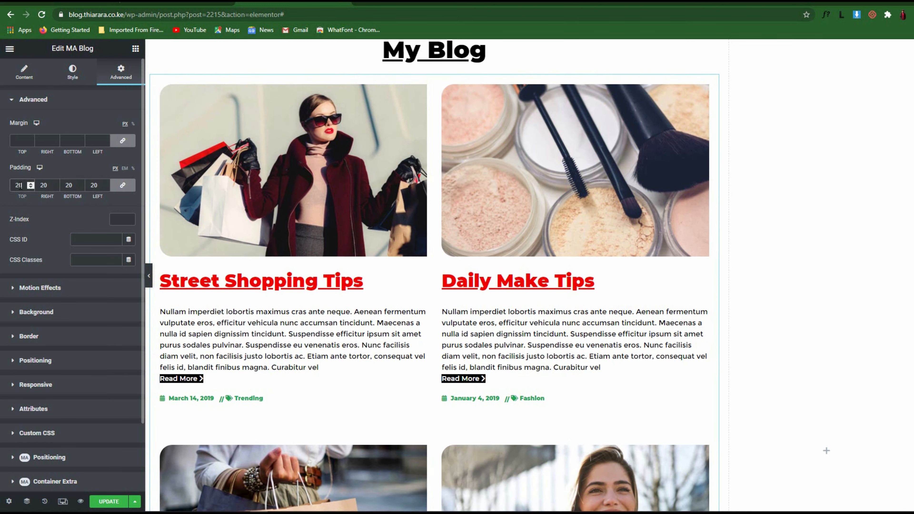
# Preview the blog grid without the editing panel, then restore the panel and update the page.
pyautogui.scroll(-5, 177, 227)
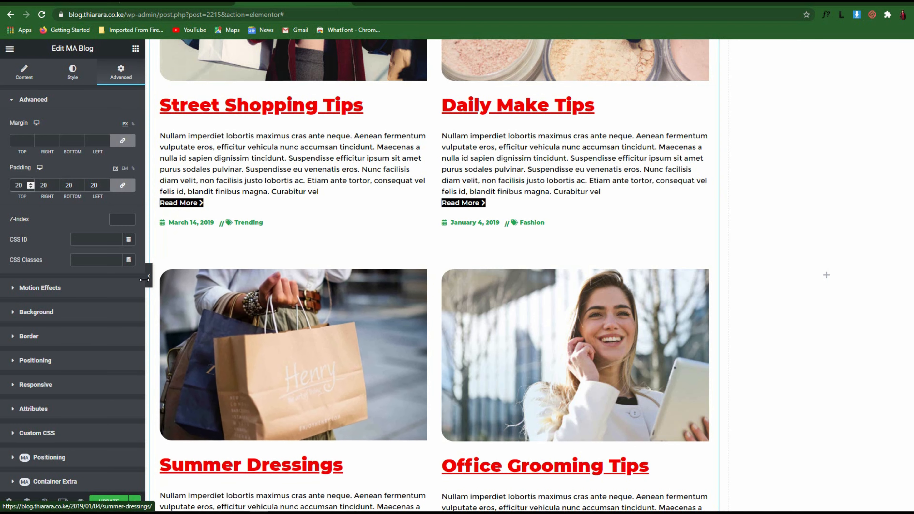
pyautogui.click(148, 277)
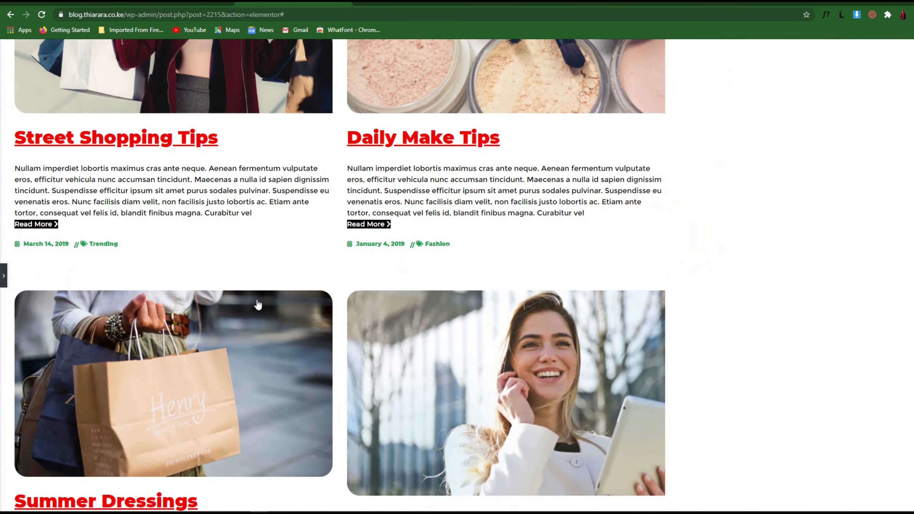
pyautogui.scroll(5, 258, 304)
pyautogui.scroll(-10, 557, 304)
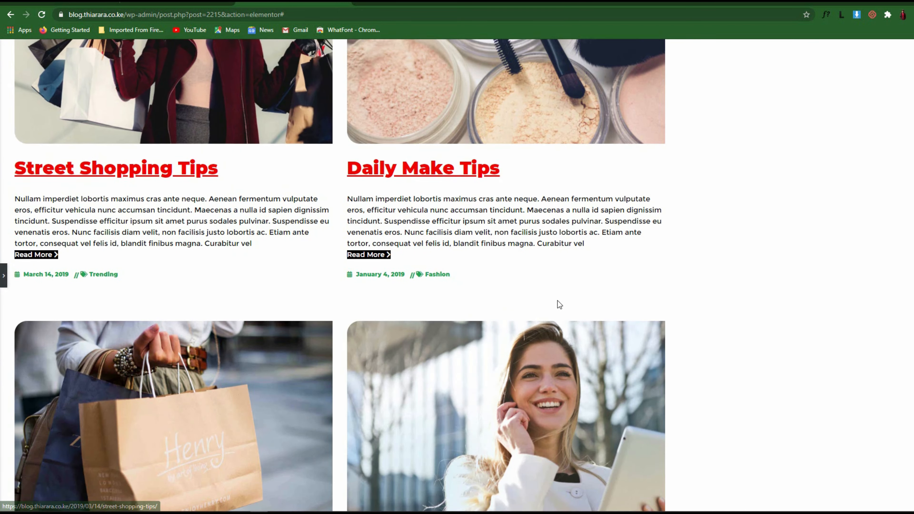
pyautogui.click(5, 277)
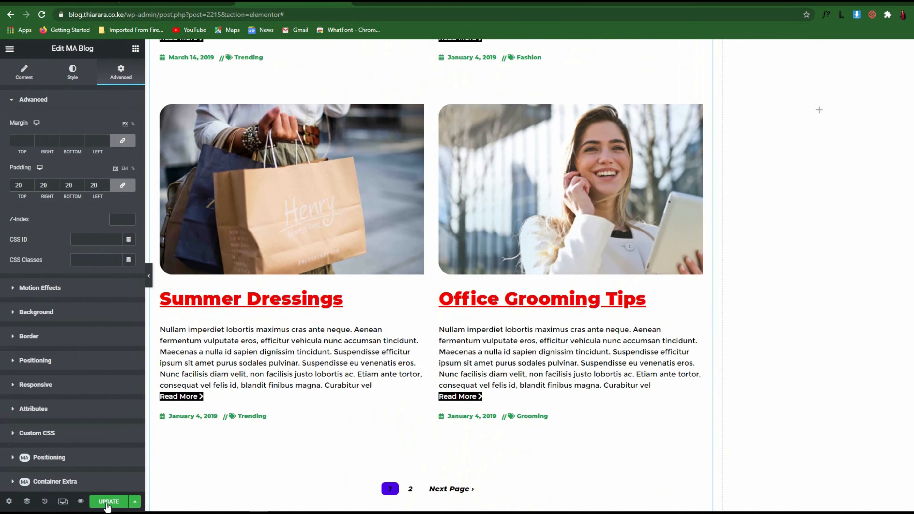
pyautogui.click(109, 502)
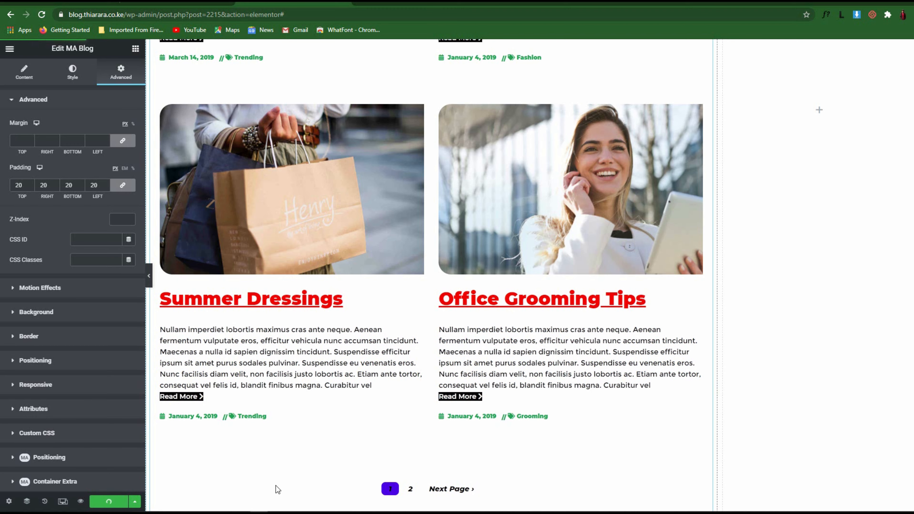
# Examine the sidebar of the published blog-library page as a reference for the empty column.
pyautogui.scroll(6, 410, 429)
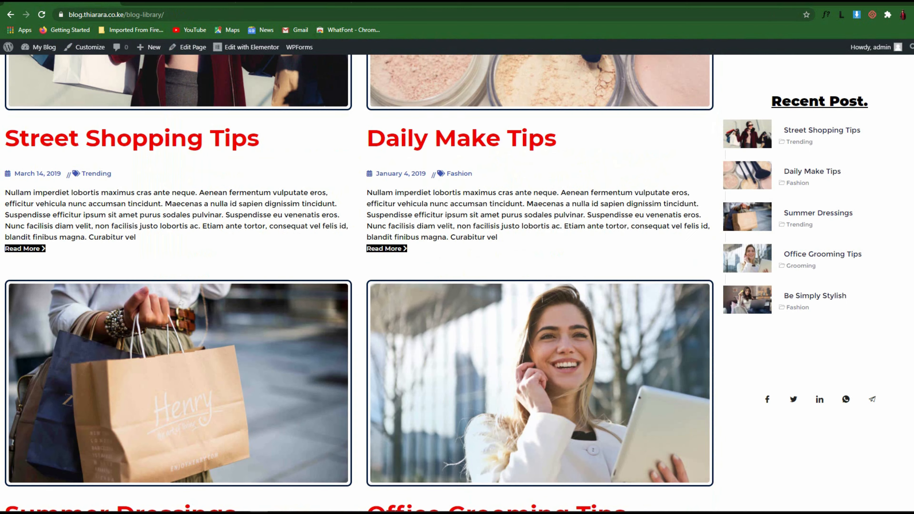
pyautogui.scroll(6, 697, 221)
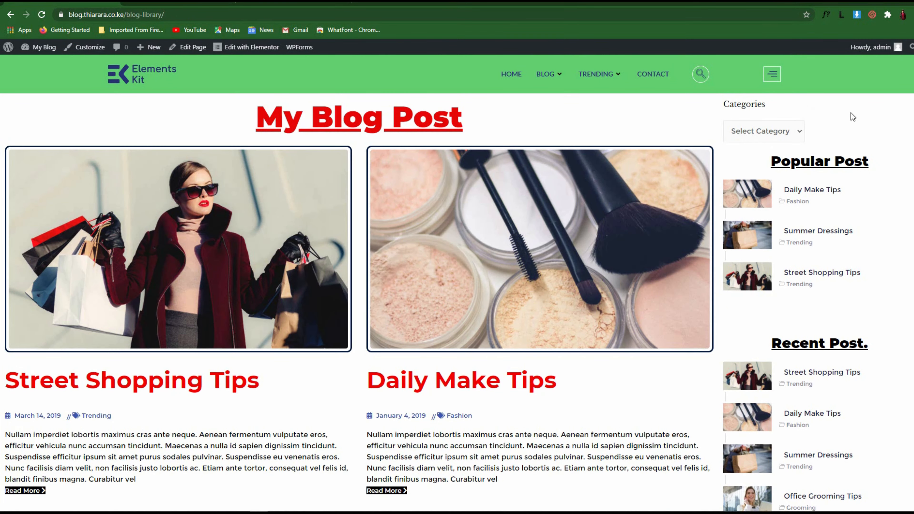
pyautogui.scroll(-5, 870, 246)
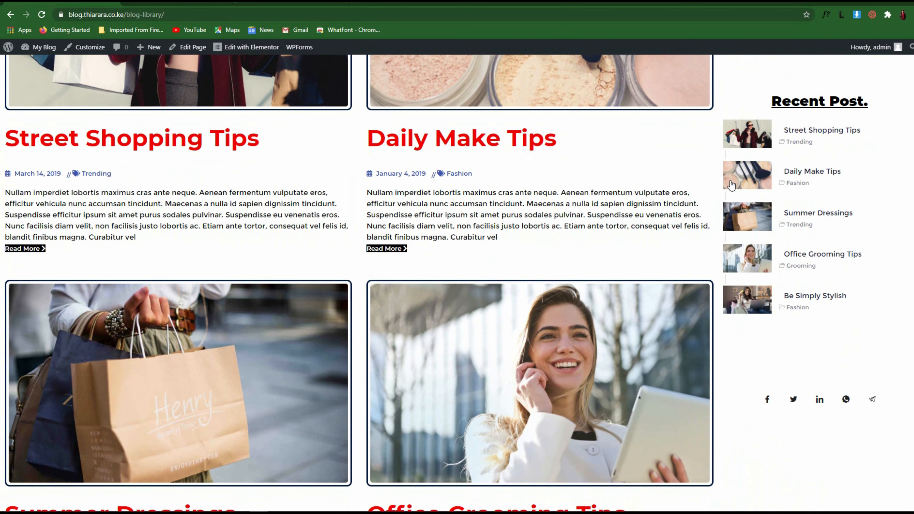
pyautogui.scroll(5, 732, 185)
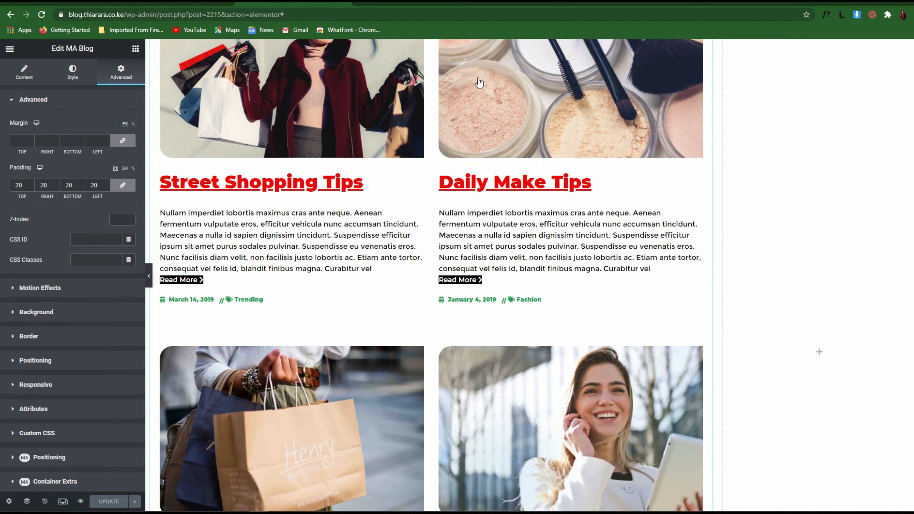
pyautogui.scroll(4, 432, 288)
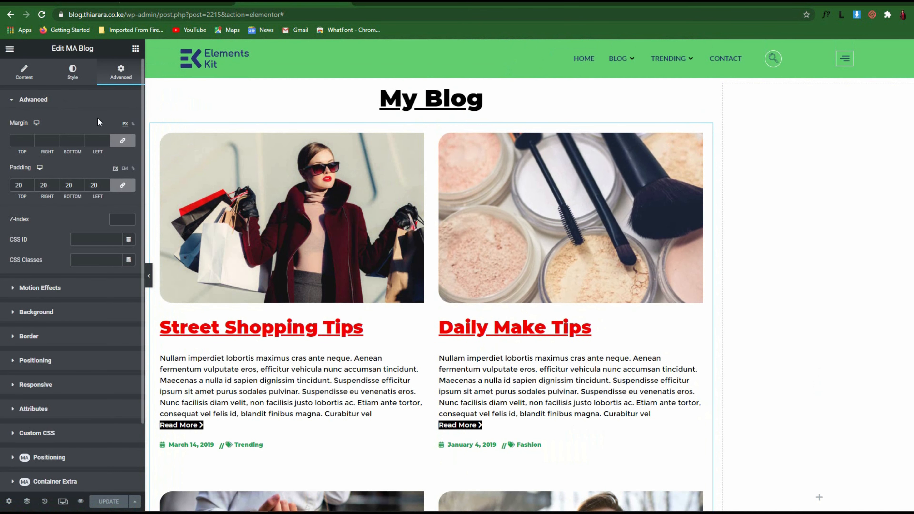
# Add a heading to the empty column beside the blog posts, titled "Sort by category" and centered.
pyautogui.click(135, 50)
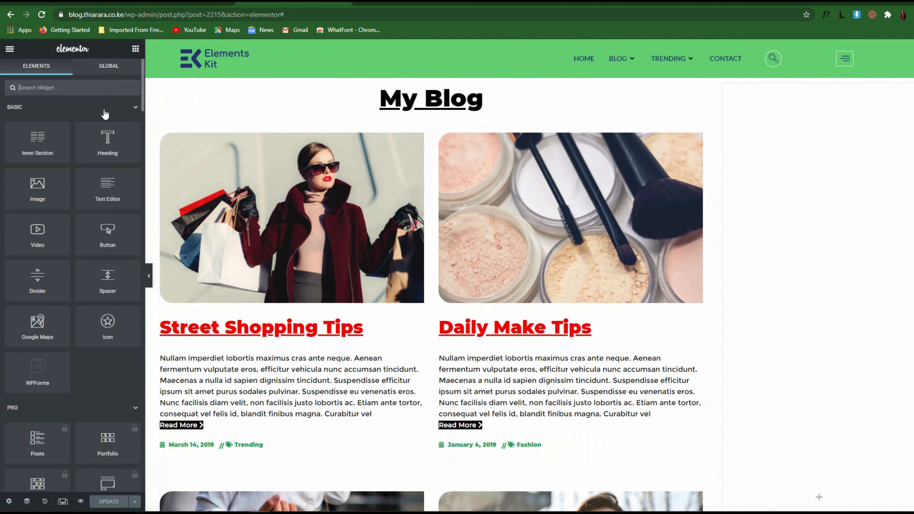
pyautogui.moveTo(109, 146); pyautogui.dragTo(815, 188)
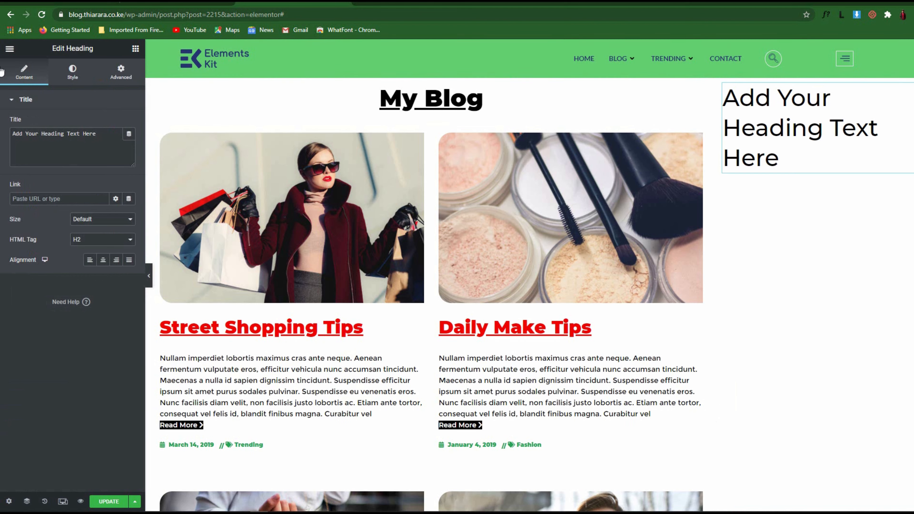
pyautogui.moveTo(95, 140); pyautogui.dragTo(12, 134)
pyautogui.write('Sort ')
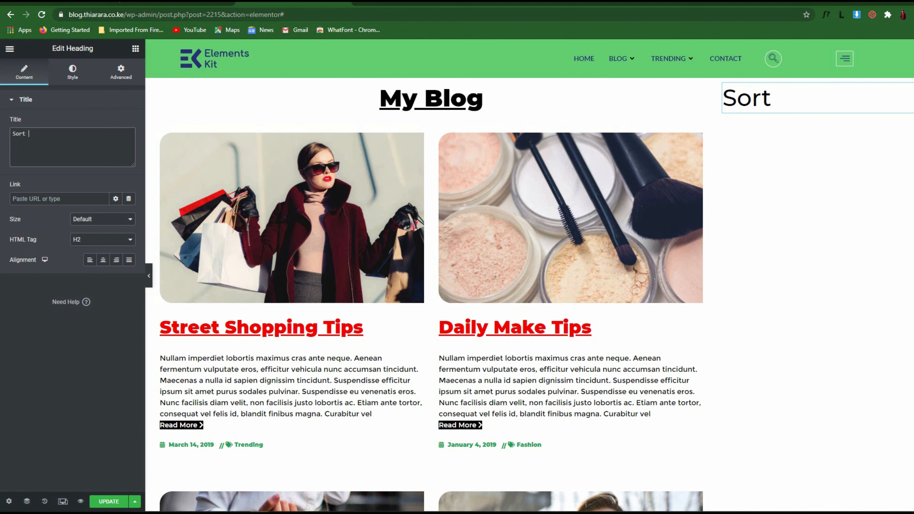
pyautogui.write('by ca')
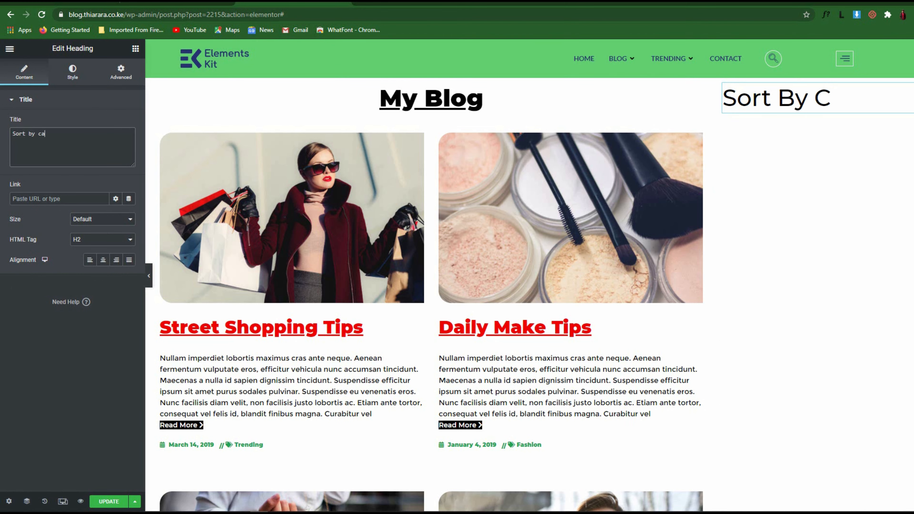
pyautogui.write('tegory')
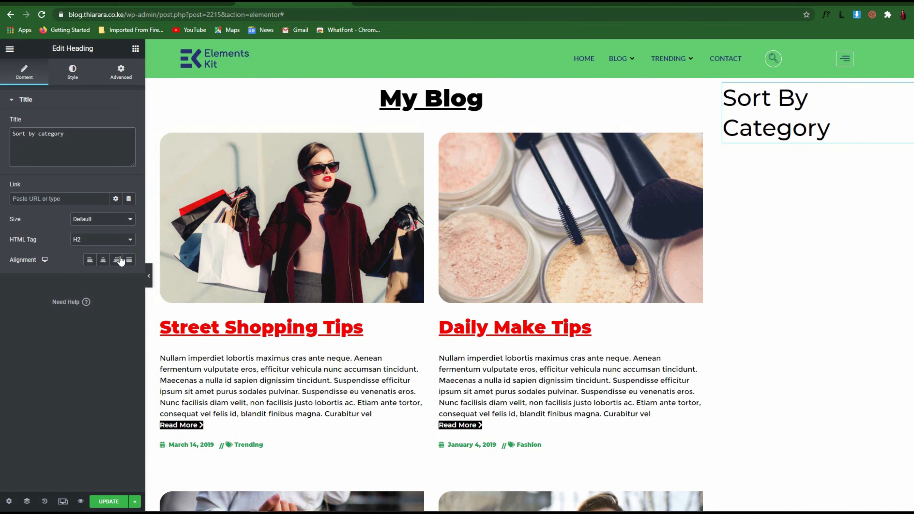
pyautogui.click(102, 260)
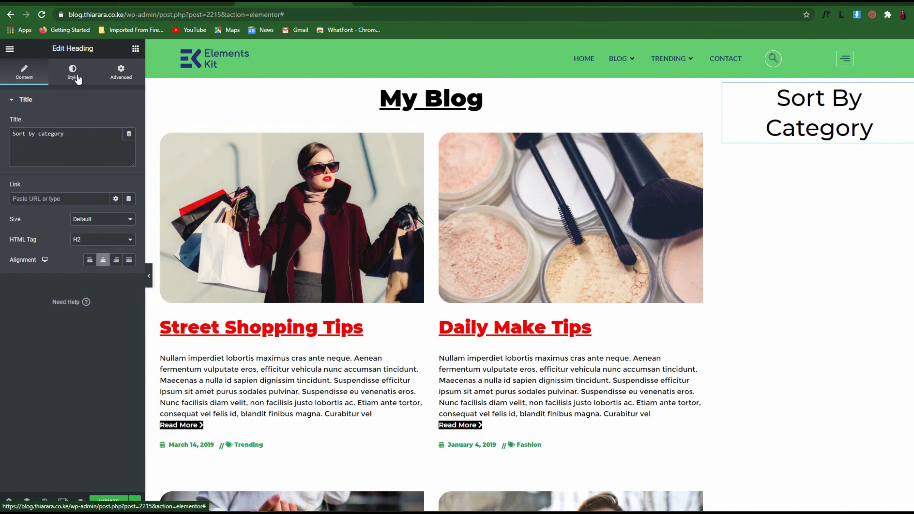
# Set the "Sort by category" heading's text color to black.
pyautogui.click(73, 72)
pyautogui.click(116, 123)
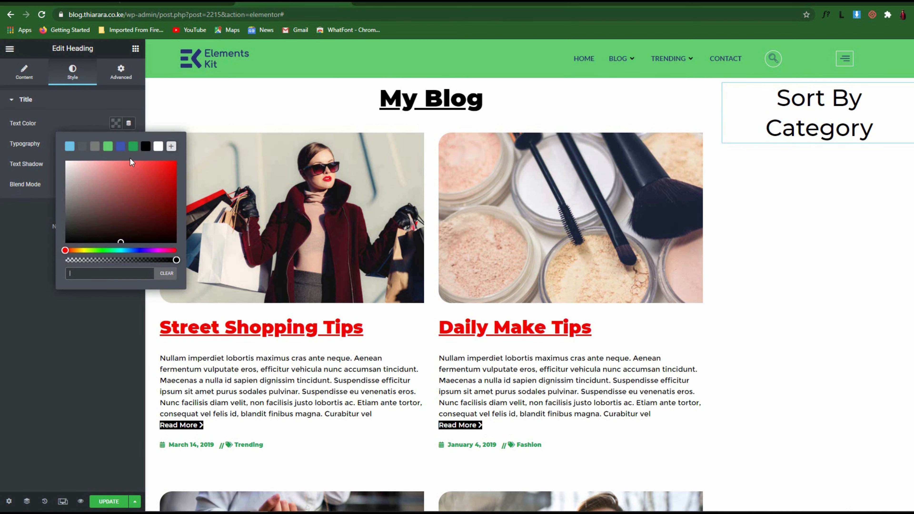
pyautogui.click(145, 147)
pyautogui.click(69, 107)
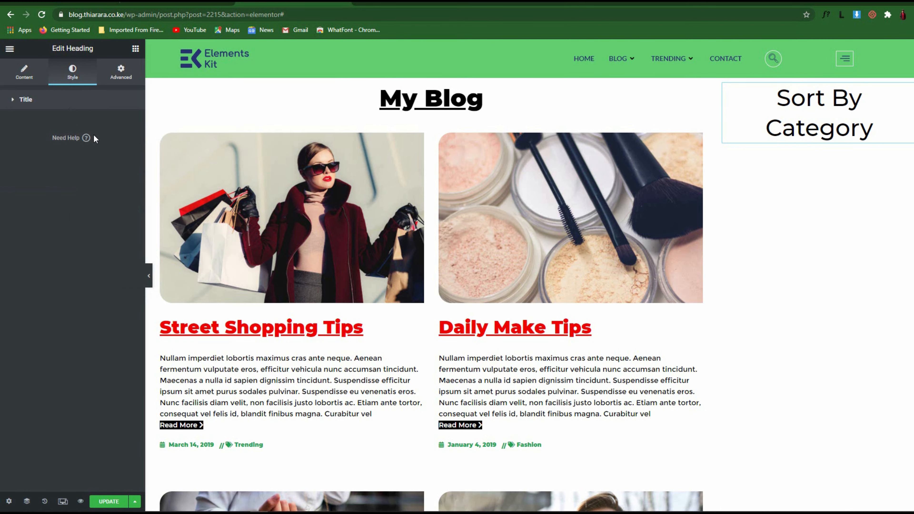
pyautogui.click(66, 106)
# Style the "Sort by category" heading's typography as Montserrat, size 23 px, weight 800, with underline decoration.
pyautogui.click(129, 144)
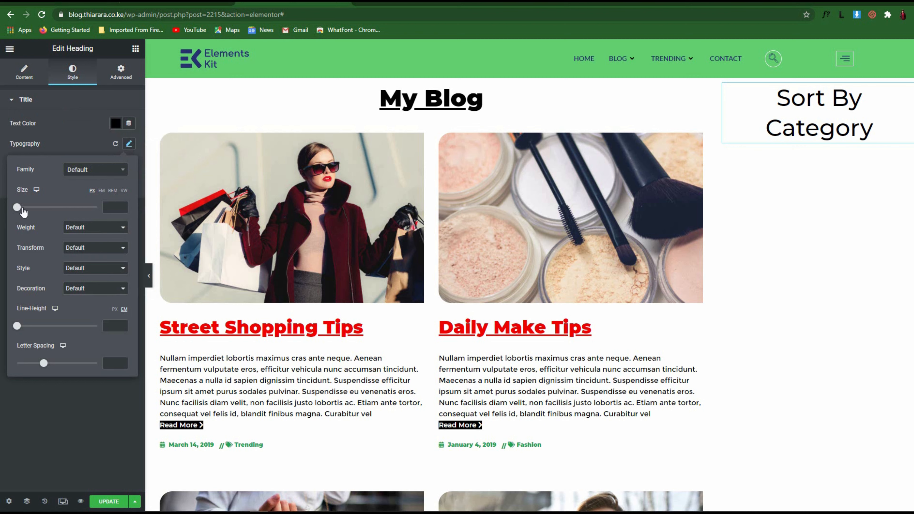
pyautogui.moveTo(21, 209); pyautogui.dragTo(27, 208)
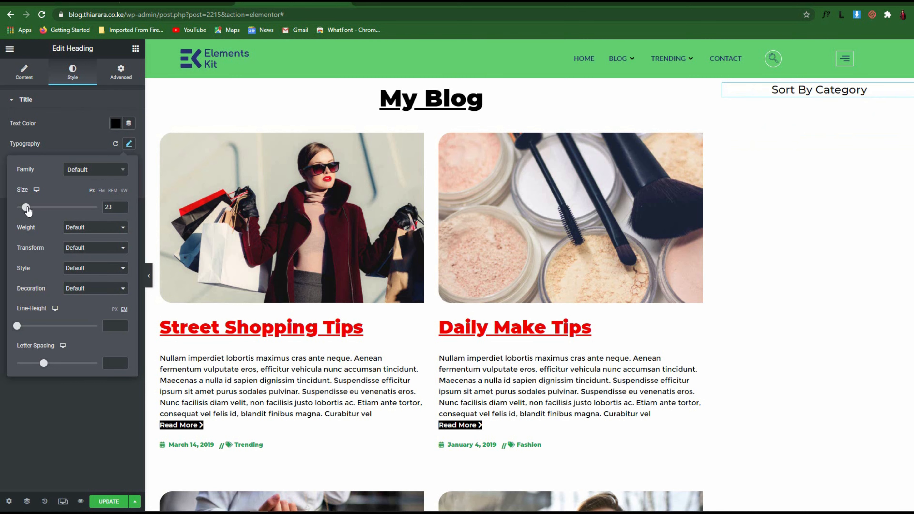
pyautogui.click(86, 231)
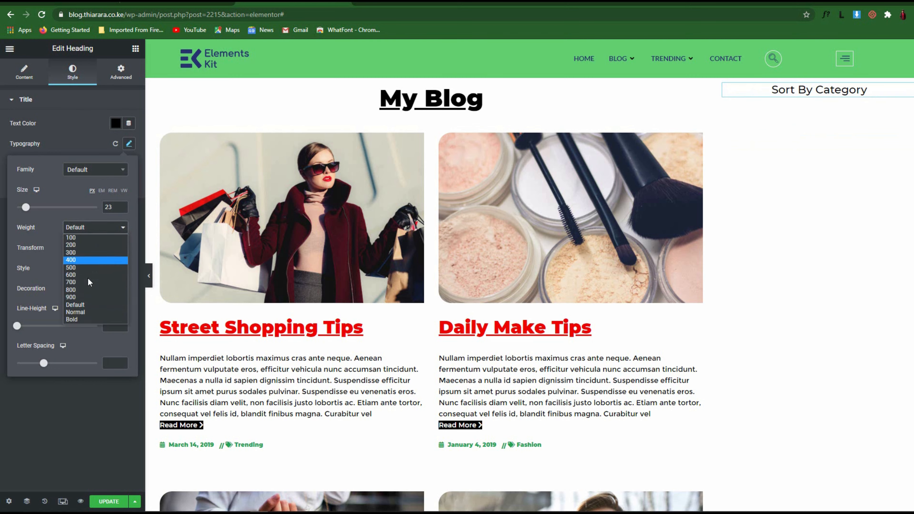
pyautogui.click(89, 291)
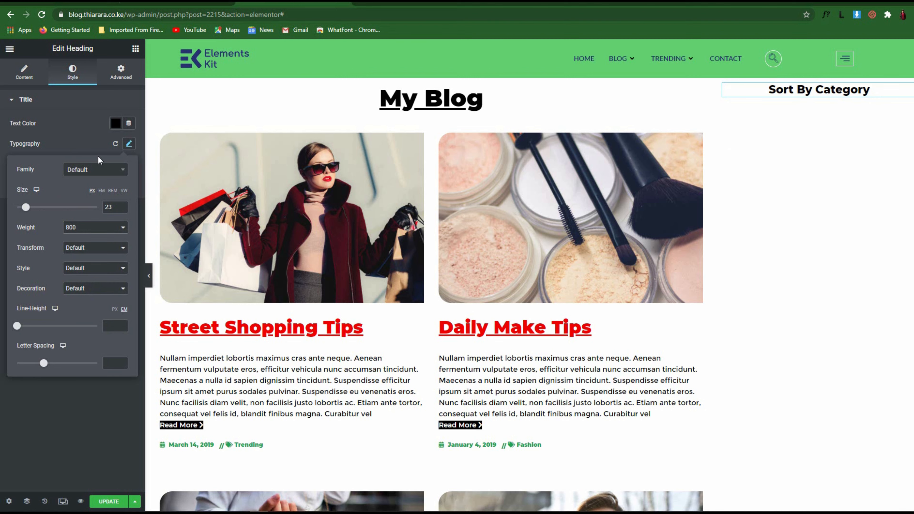
pyautogui.click(99, 171)
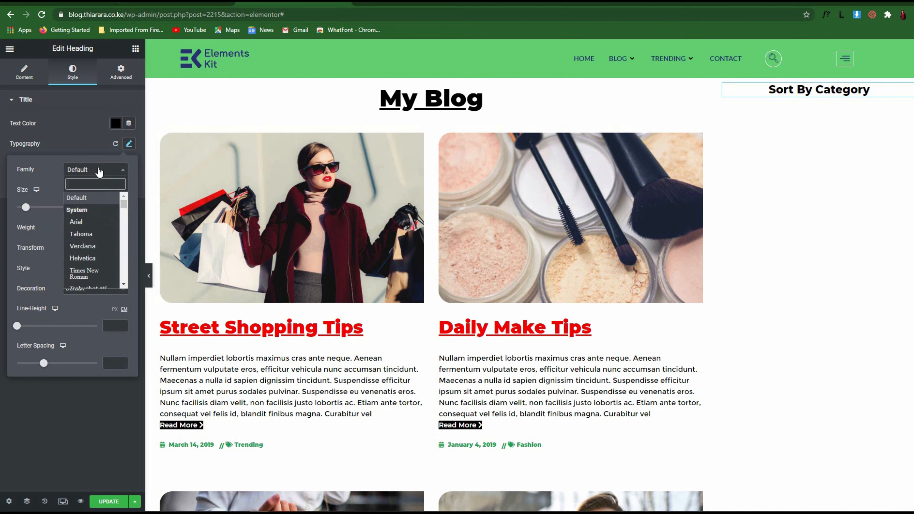
pyautogui.write('mont')
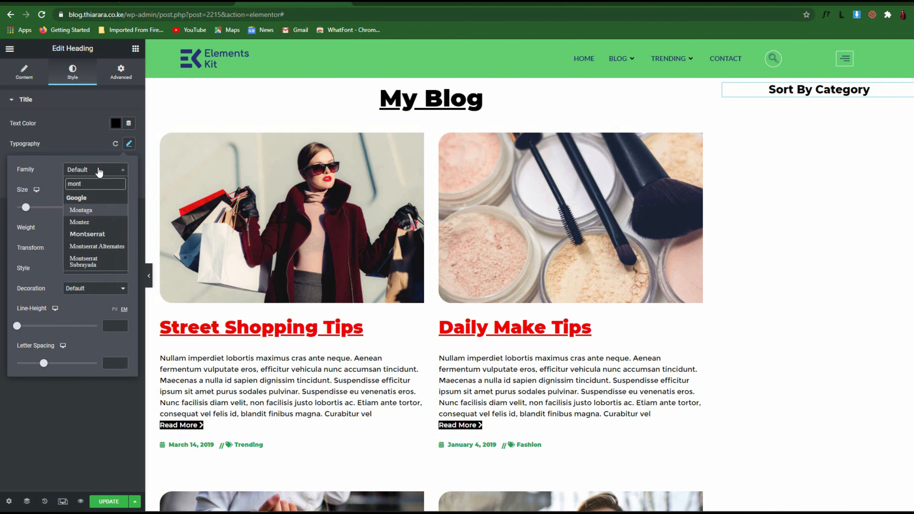
pyautogui.click(97, 234)
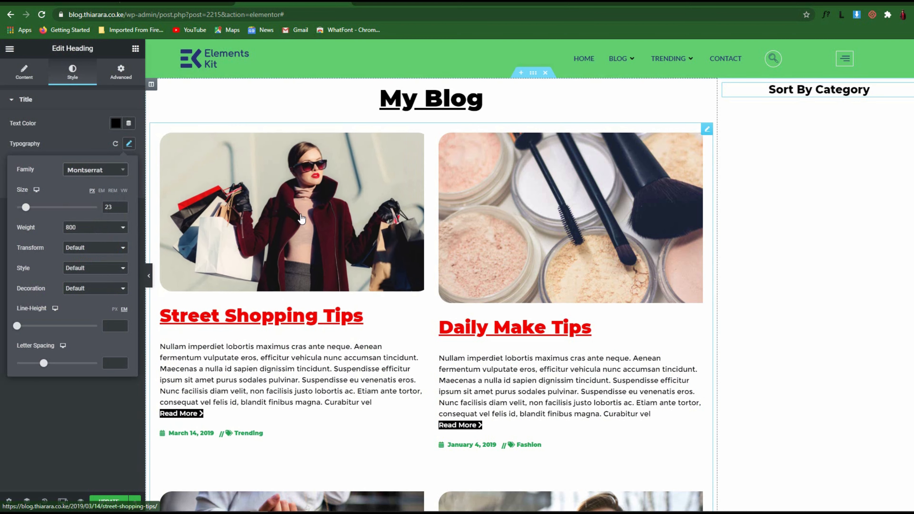
pyautogui.click(98, 288)
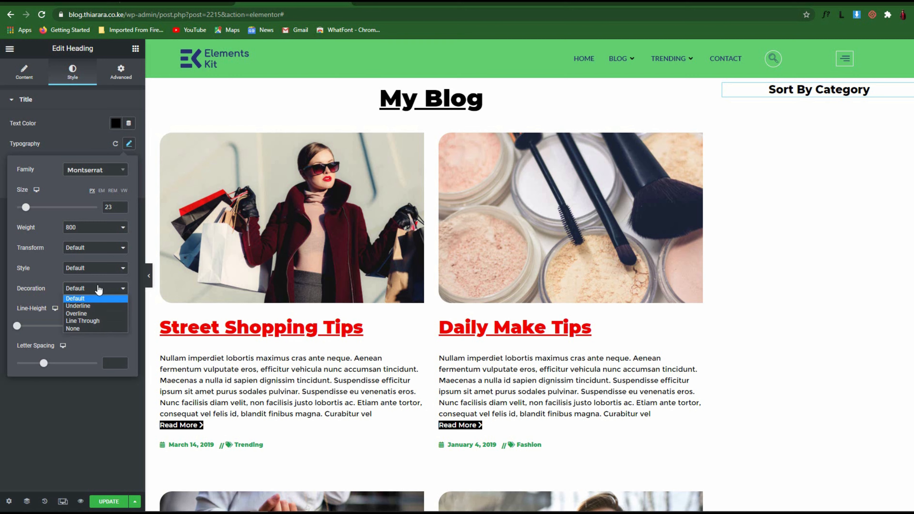
pyautogui.click(88, 306)
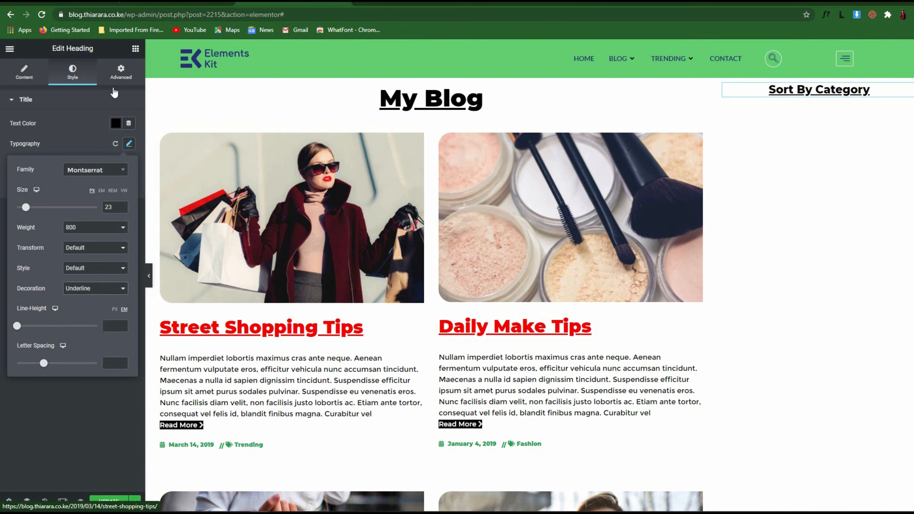
# Find the WordPress Categories widget and place it below the "Sort by category" heading.
pyautogui.click(136, 49)
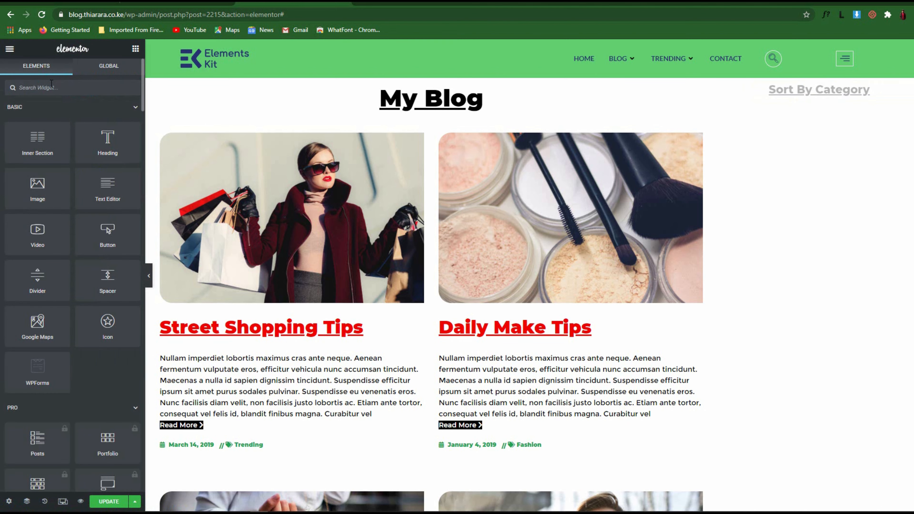
pyautogui.write('ca')
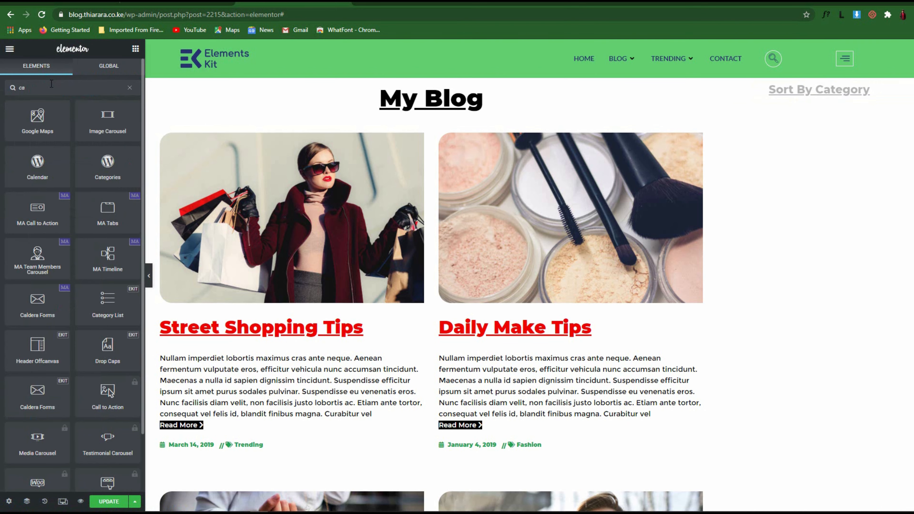
pyautogui.write('te')
pyautogui.moveTo(42, 128); pyautogui.dragTo(816, 116)
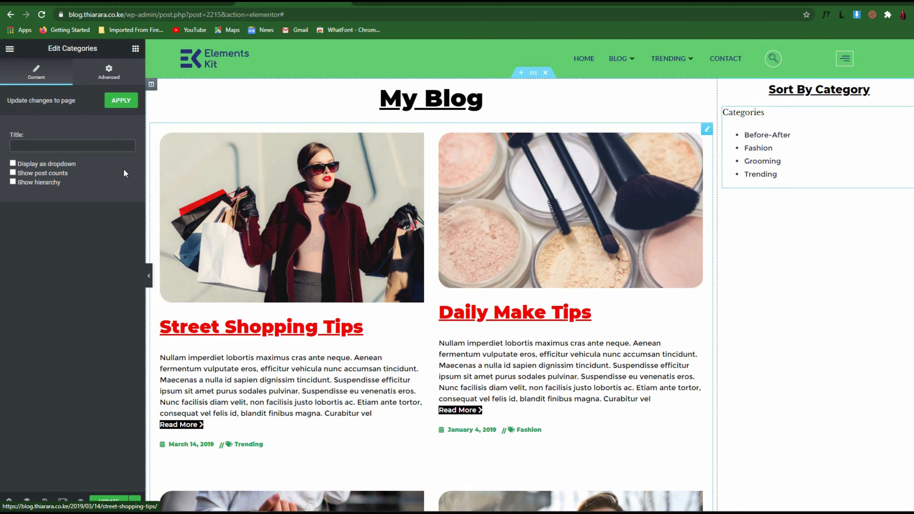
# Display the categories as a dropdown with post counts, and open the category list to check it.
pyautogui.click(13, 164)
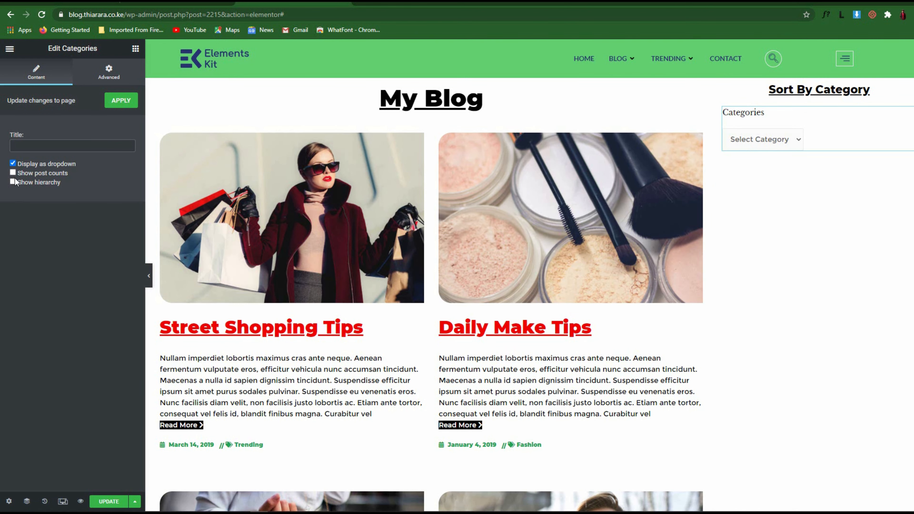
pyautogui.click(13, 173)
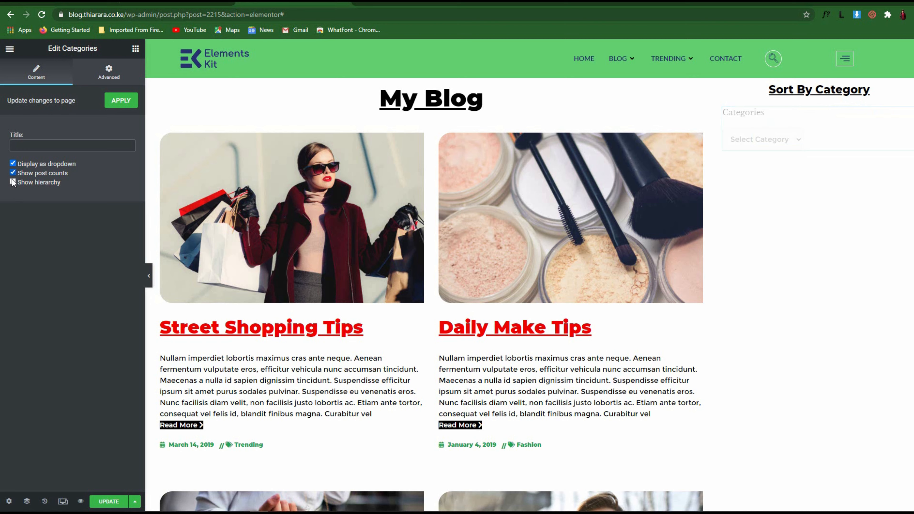
pyautogui.click(800, 140)
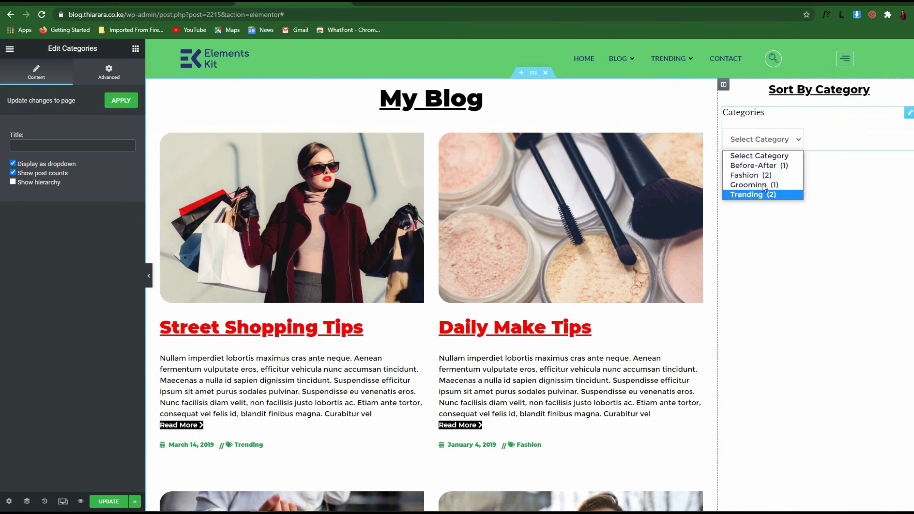
# Turn on hierarchy display for the Categories widget and open its dropdown list to check the categories.
pyautogui.click(17, 184)
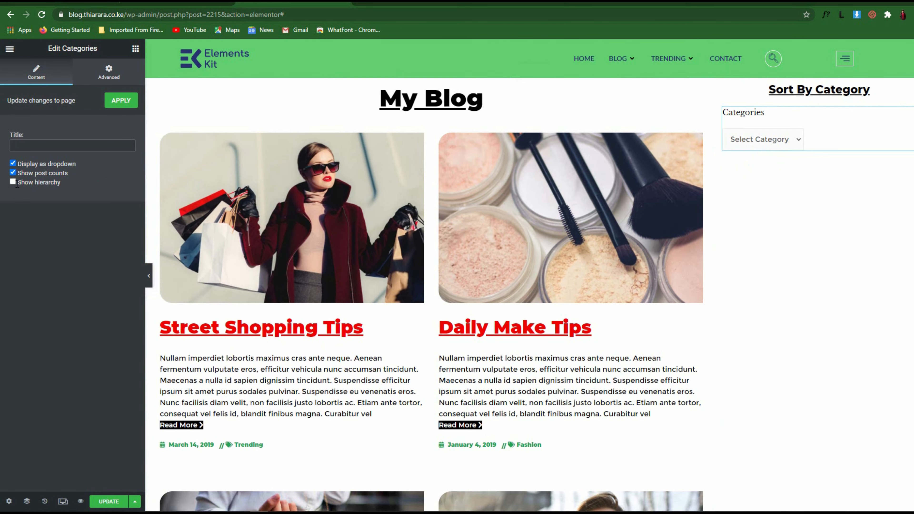
pyautogui.click(14, 182)
pyautogui.click(799, 141)
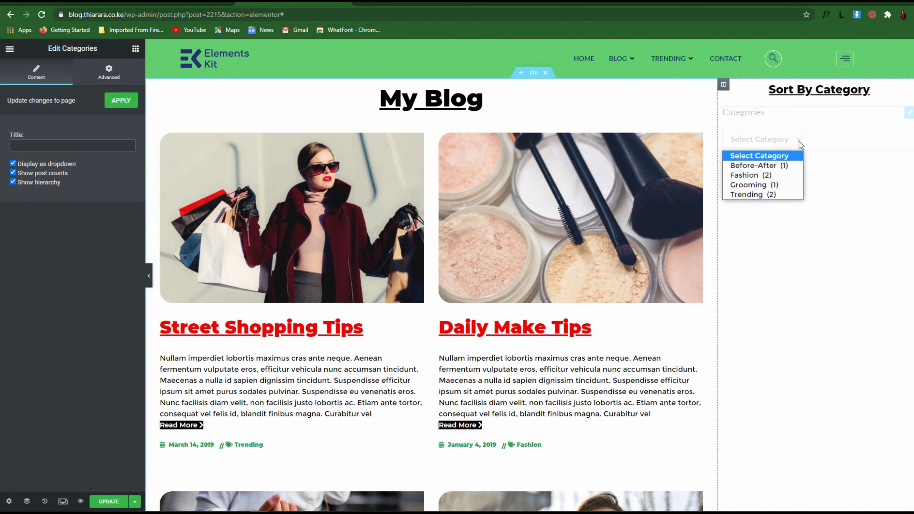
pyautogui.click(800, 142)
pyautogui.click(792, 140)
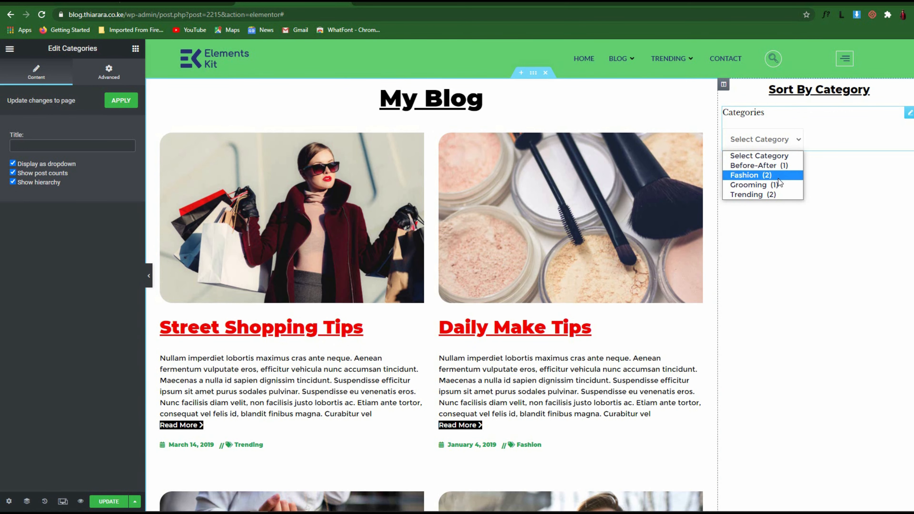
pyautogui.click(840, 176)
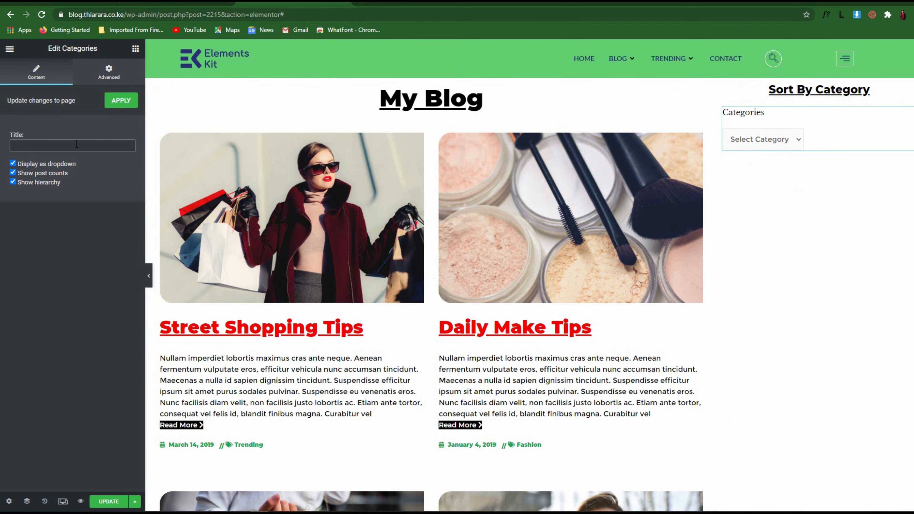
# Title the Categories widget "Sort by category", apply the change, and delete the separate underlined heading above it.
pyautogui.write('sort')
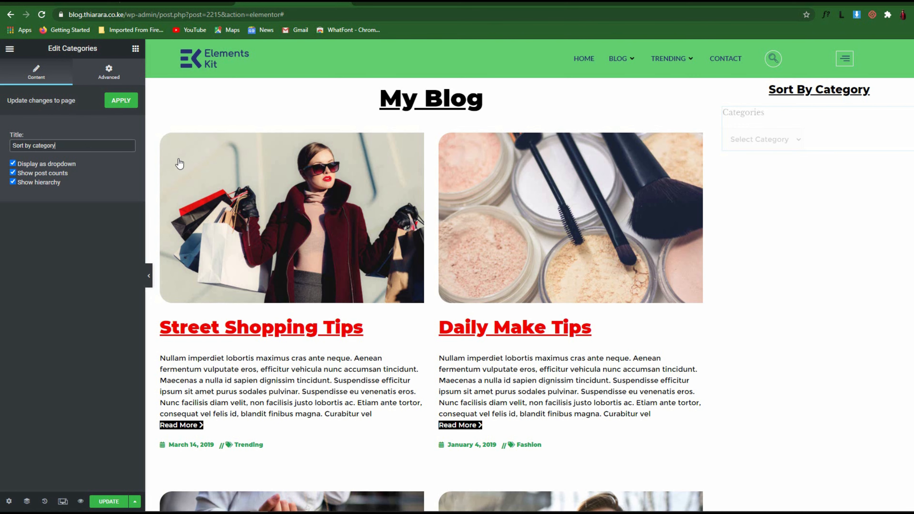
pyautogui.click(799, 140)
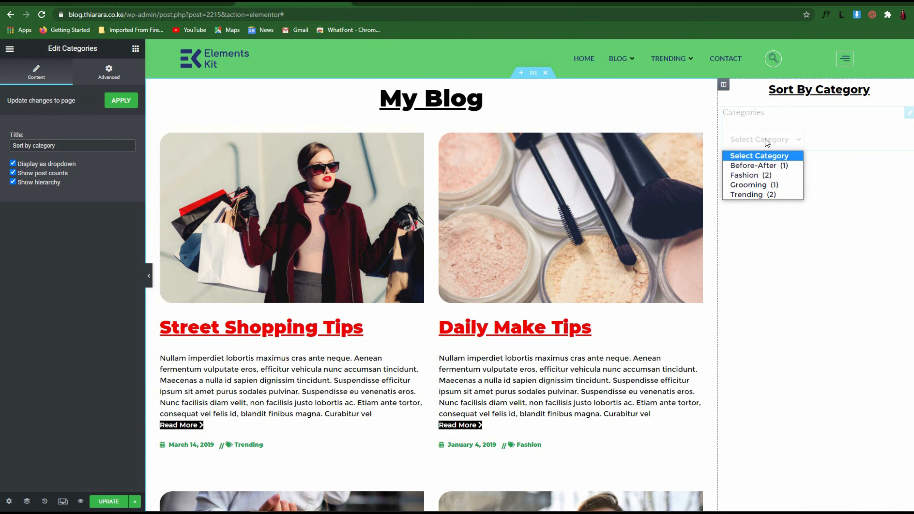
pyautogui.click(850, 204)
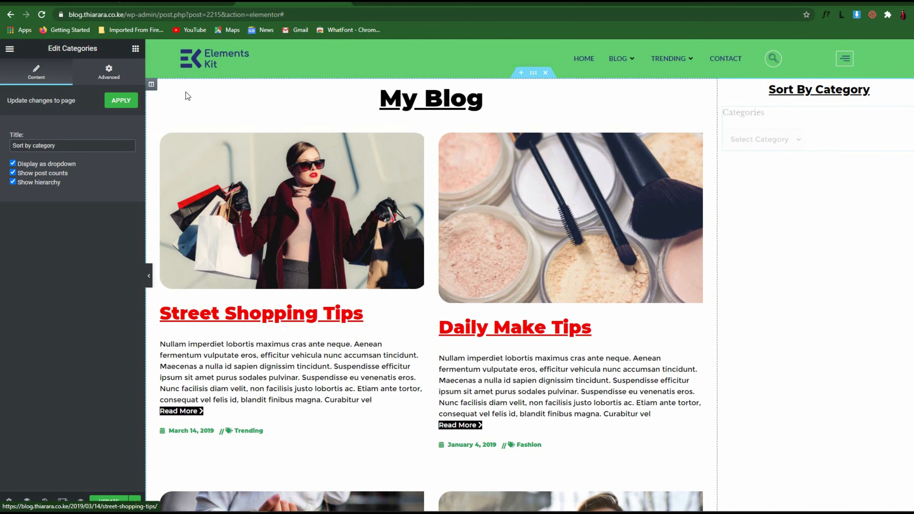
pyautogui.click(129, 101)
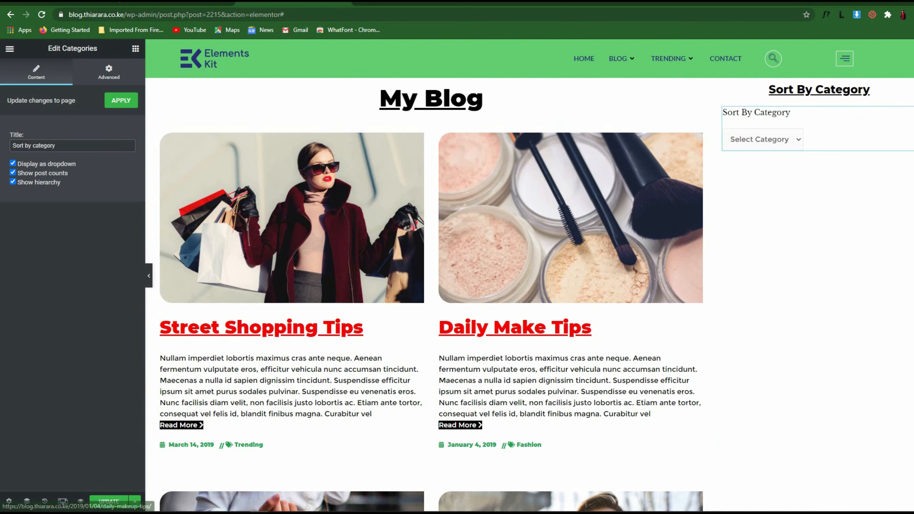
pyautogui.rightClick(910, 92)
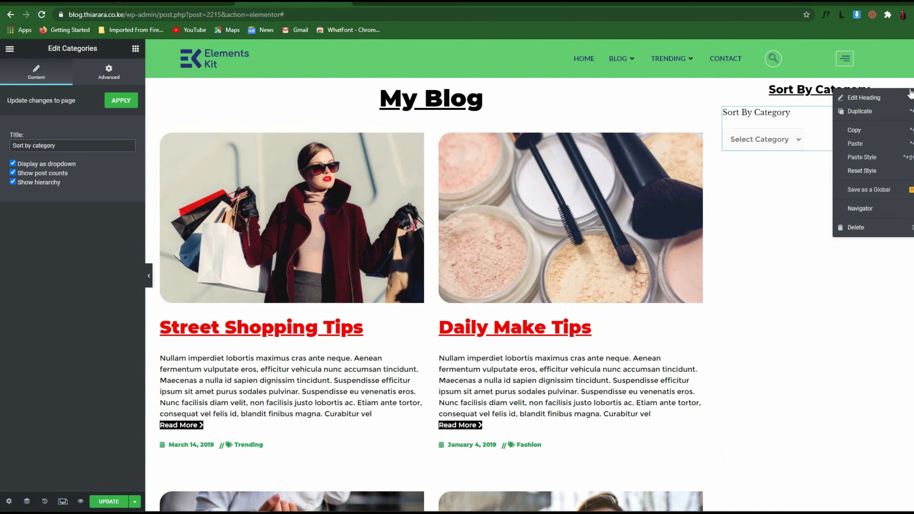
pyautogui.click(890, 226)
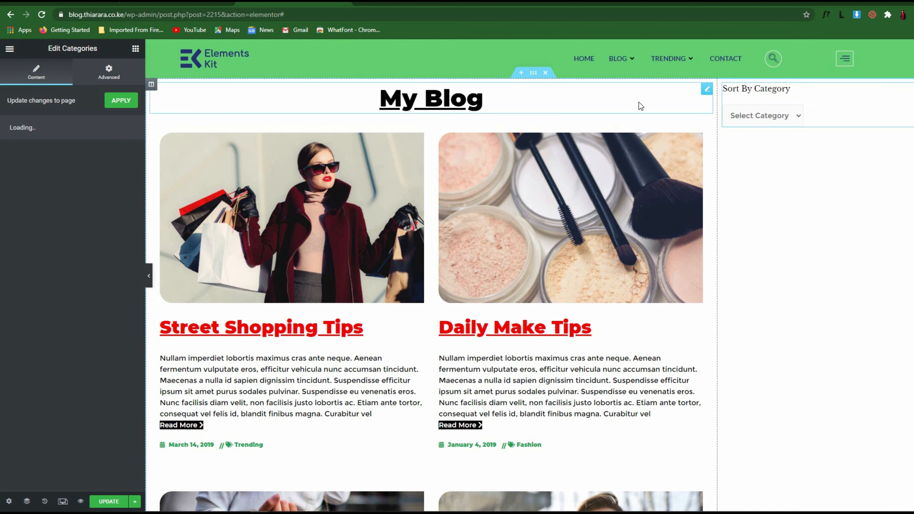
# Add one Spacer above and one Spacer below the Categories widget in the sidebar.
pyautogui.click(135, 49)
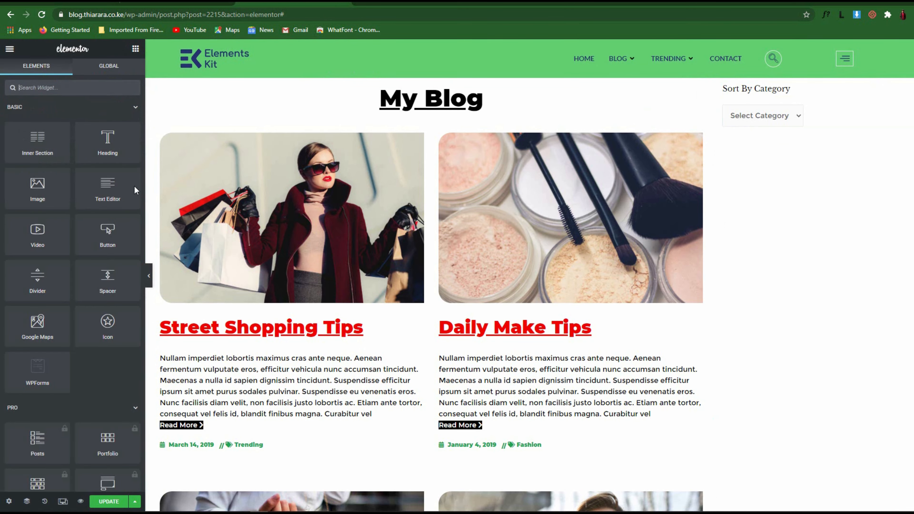
pyautogui.moveTo(108, 279); pyautogui.dragTo(790, 94)
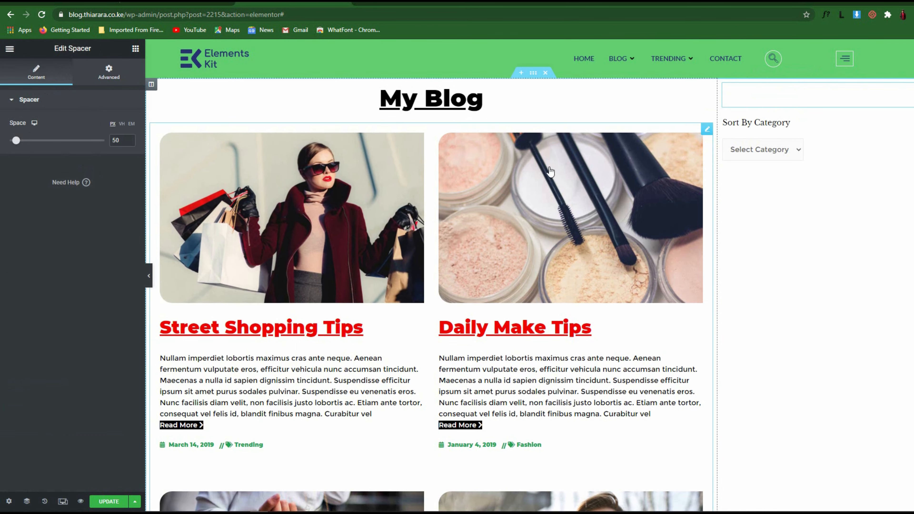
pyautogui.click(135, 49)
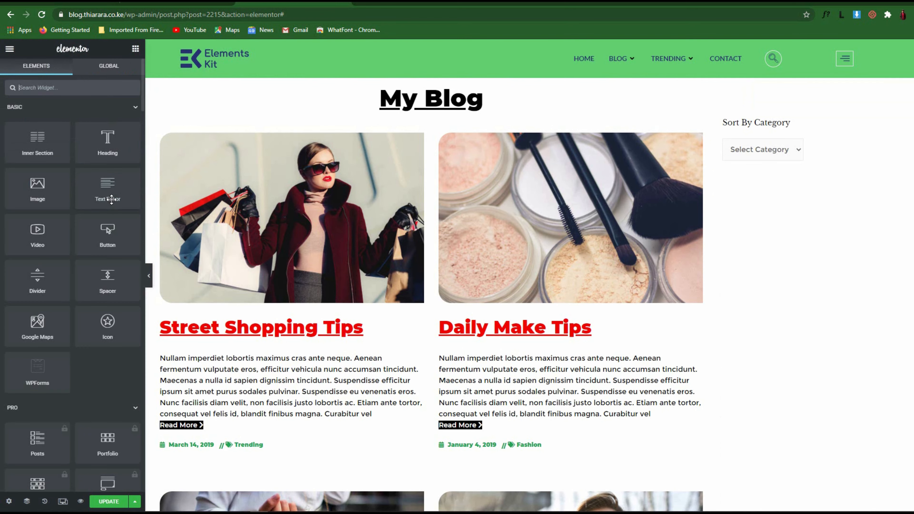
pyautogui.moveTo(110, 278); pyautogui.dragTo(807, 160)
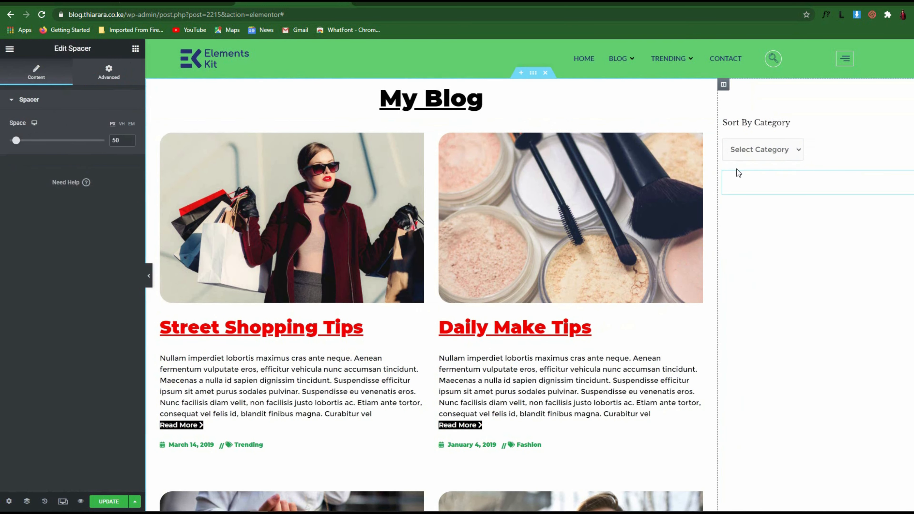
# Add a centred heading reading "Recent post" beneath the lower Spacer in the sidebar.
pyautogui.click(135, 49)
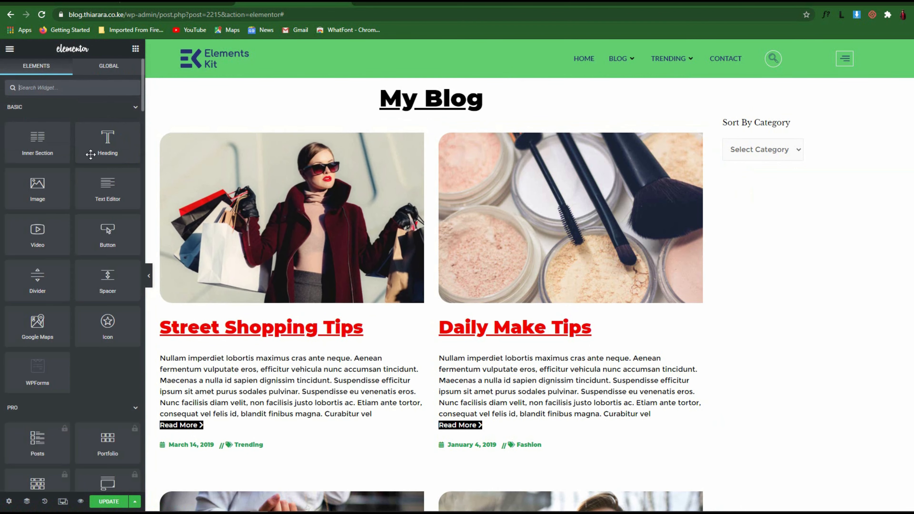
pyautogui.moveTo(105, 148); pyautogui.dragTo(774, 193)
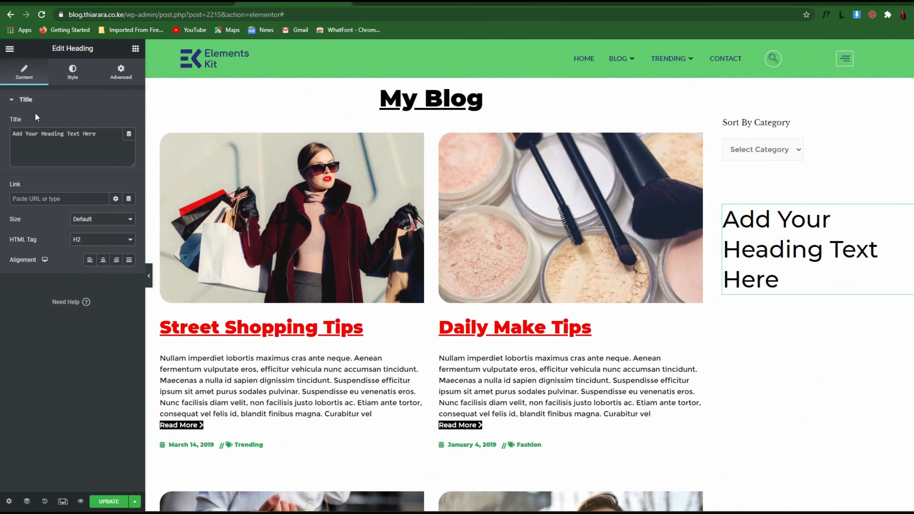
pyautogui.moveTo(96, 136); pyautogui.dragTo(1, 140)
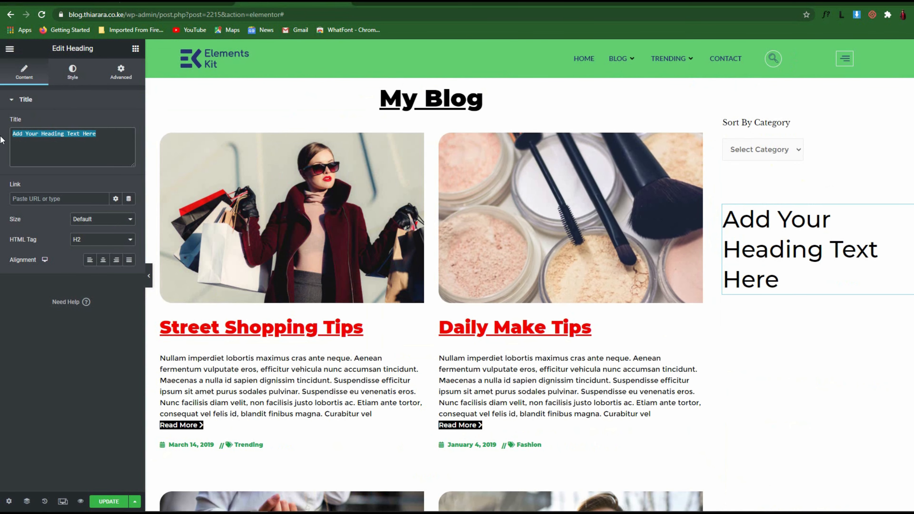
pyautogui.write('Rece')
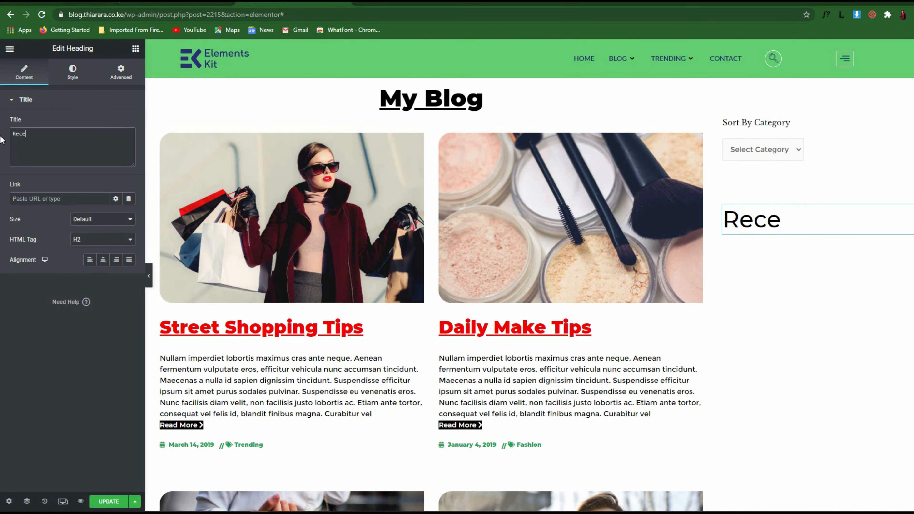
pyautogui.write('nt post')
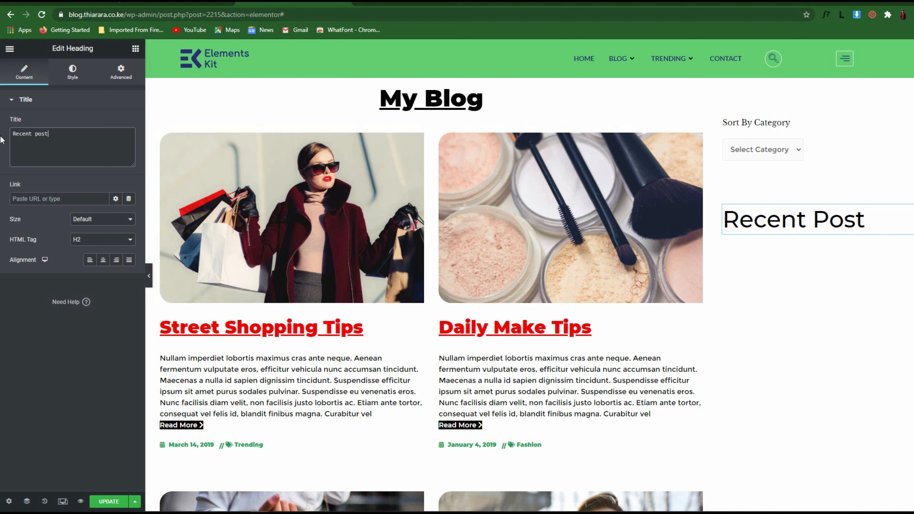
pyautogui.click(97, 259)
# Set the "Recent post" heading's text color to black.
pyautogui.click(76, 83)
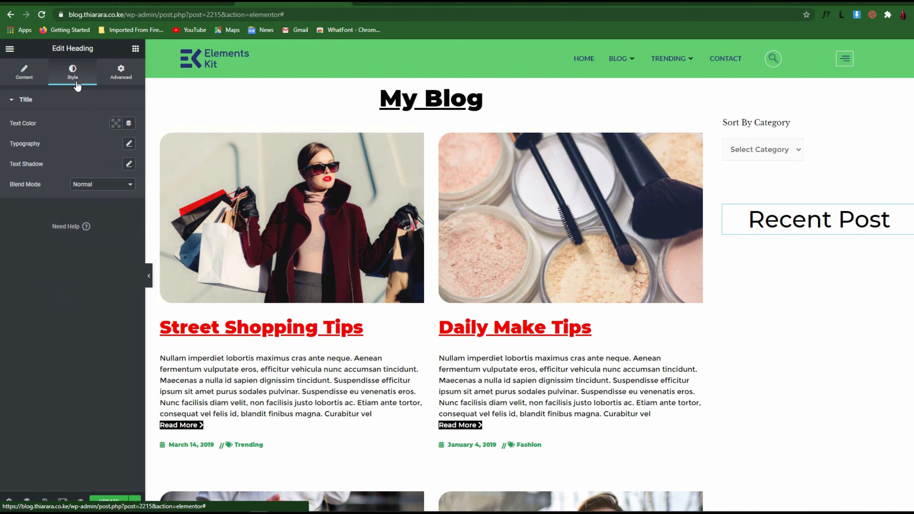
pyautogui.click(116, 123)
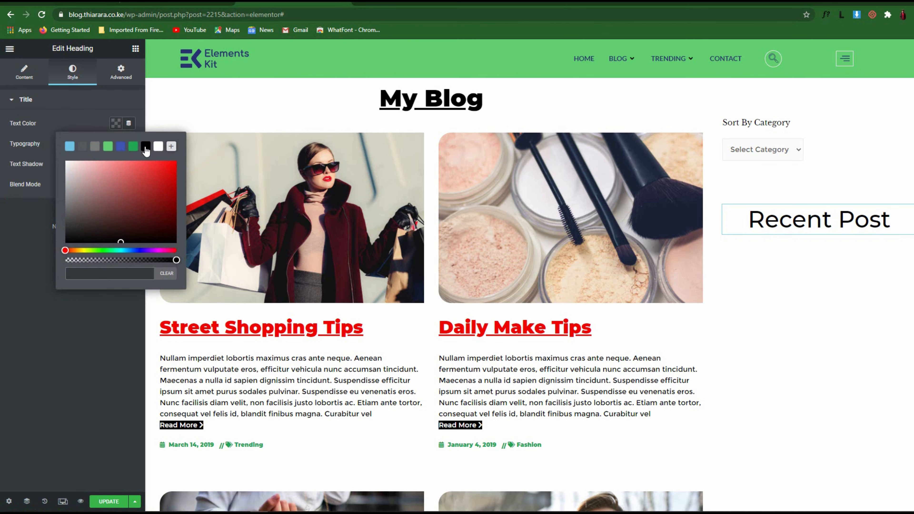
pyautogui.click(146, 147)
pyautogui.click(96, 122)
# Set the "Recent post" heading's font family to Montserrat and its size to 30 px.
pyautogui.click(128, 144)
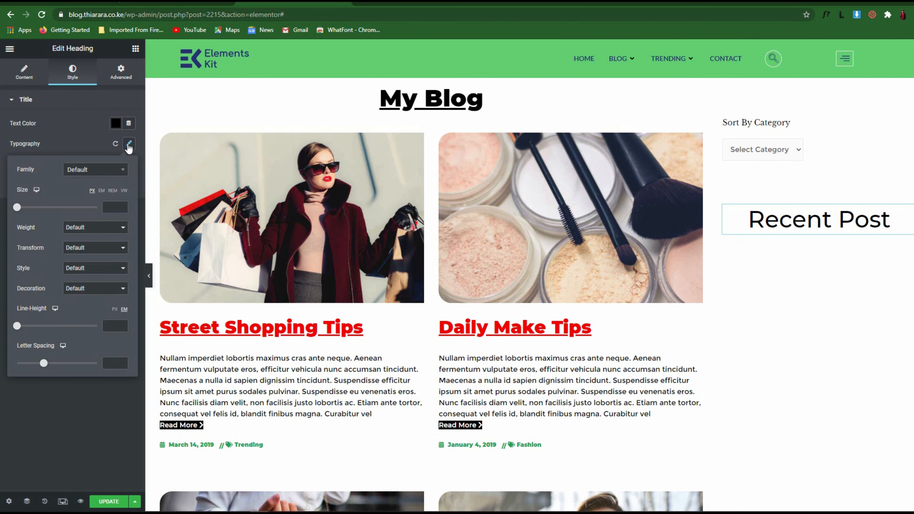
pyautogui.click(94, 172)
pyautogui.write('mont')
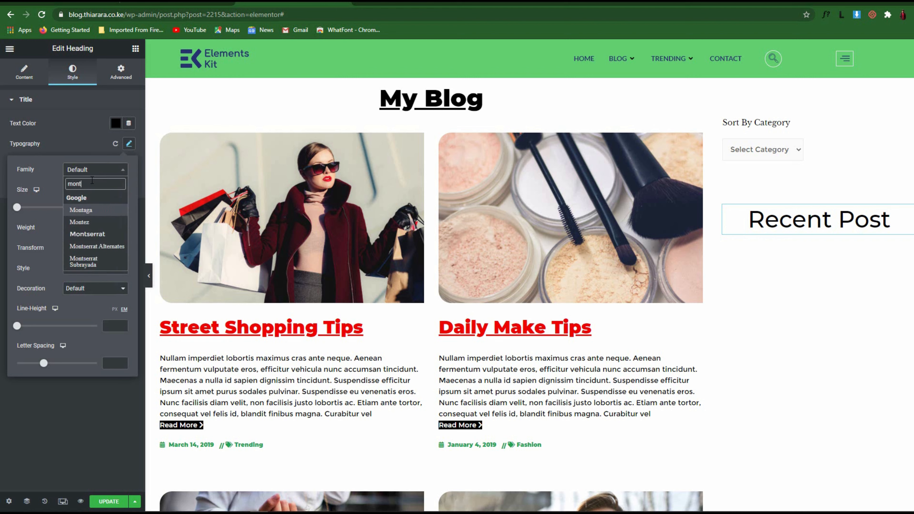
pyautogui.click(94, 235)
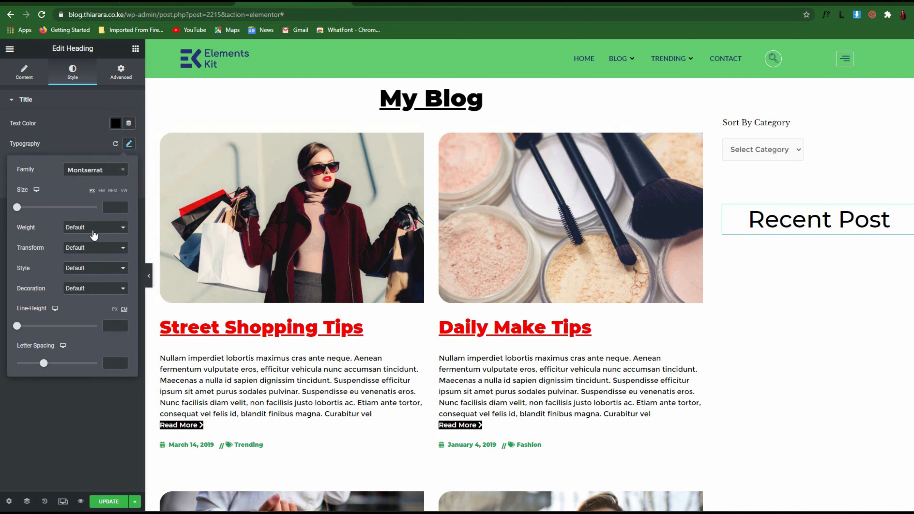
pyautogui.moveTo(17, 210); pyautogui.dragTo(34, 213)
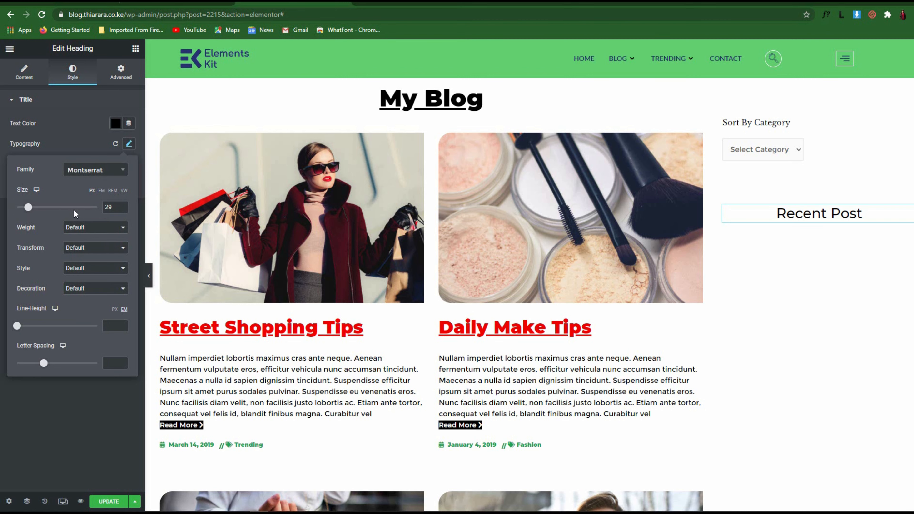
pyautogui.write('30')
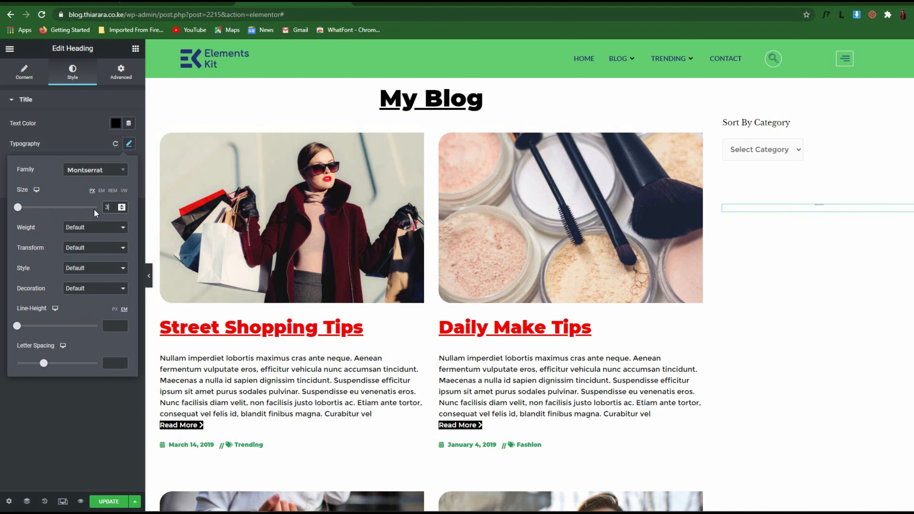
# Give the "Recent post" heading weight 800, the Capitalize transform and underline decoration.
pyautogui.click(83, 232)
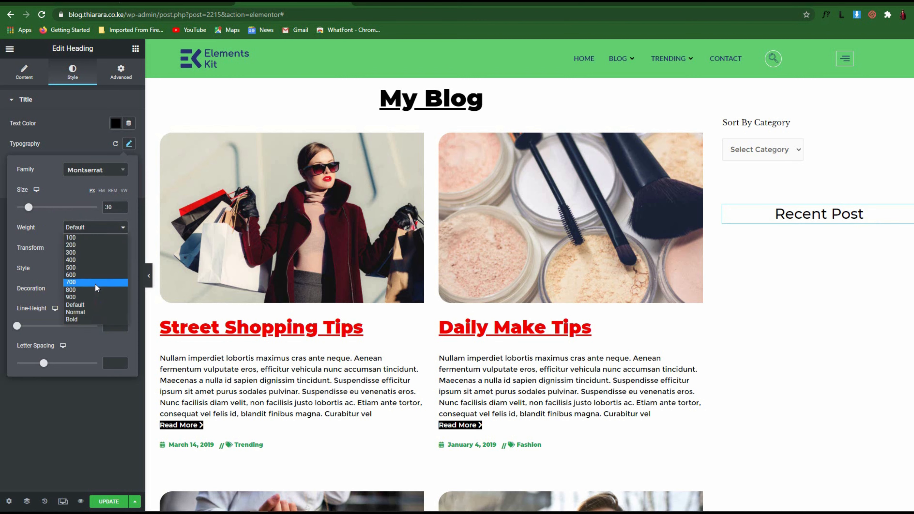
pyautogui.click(96, 282)
pyautogui.click(92, 234)
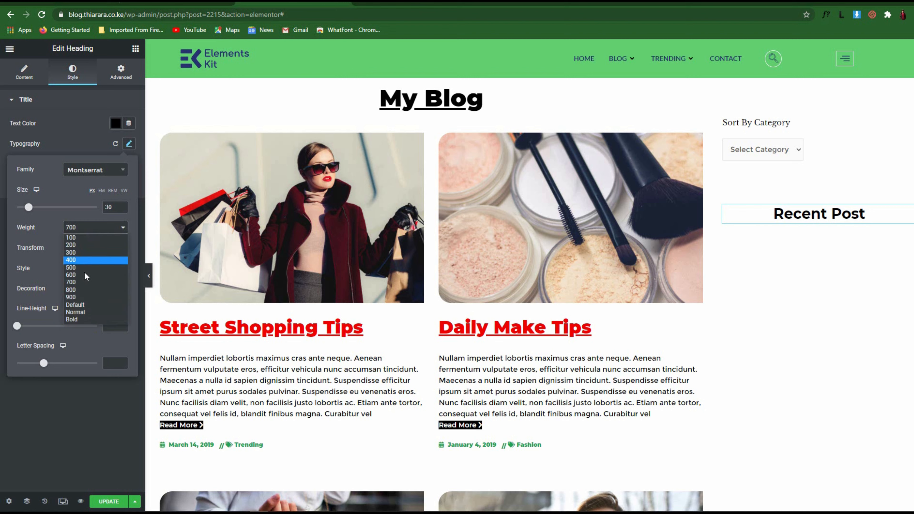
pyautogui.click(86, 291)
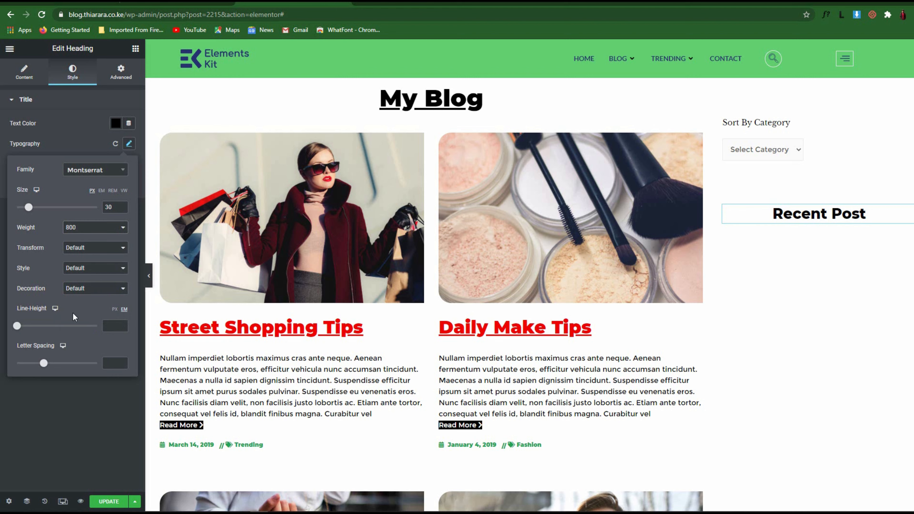
pyautogui.click(96, 250)
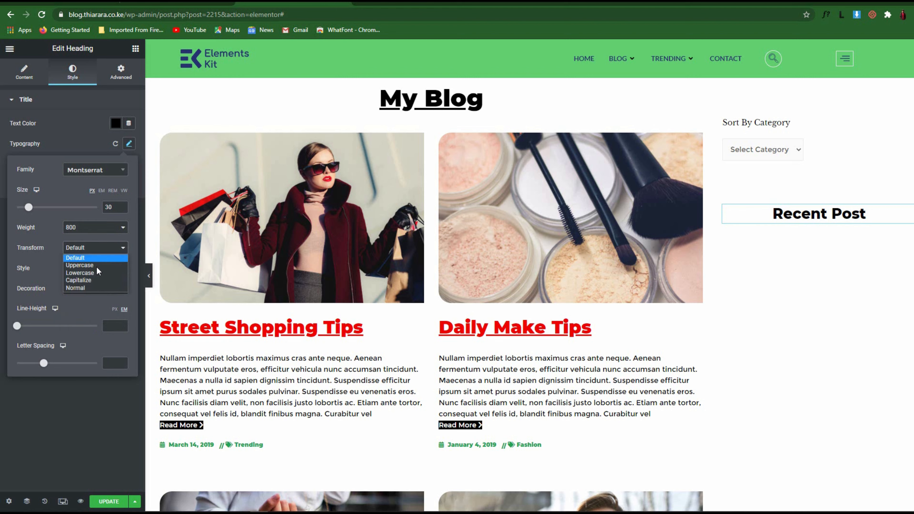
pyautogui.click(97, 279)
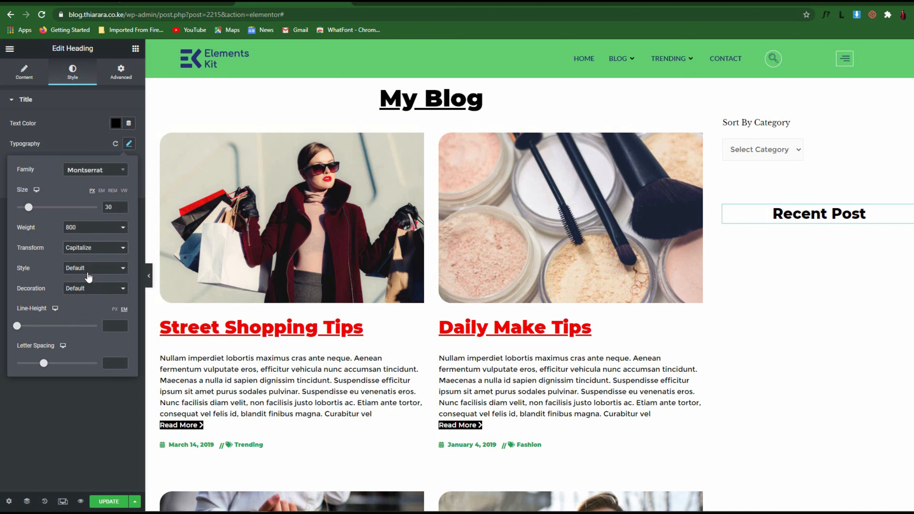
pyautogui.click(91, 293)
pyautogui.click(92, 304)
# Search the widgets for "post" and place the Post List widget below the "Recent post" heading.
pyautogui.click(135, 48)
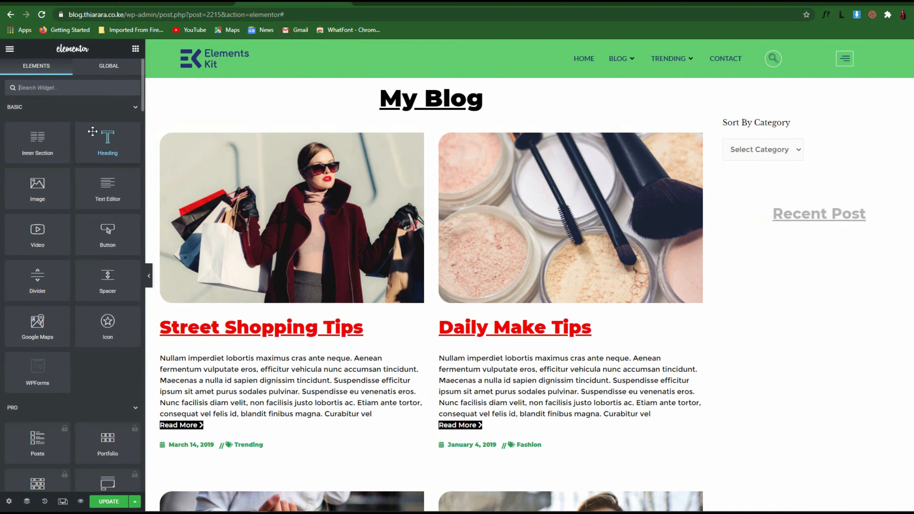
pyautogui.click(86, 87)
pyautogui.write('post')
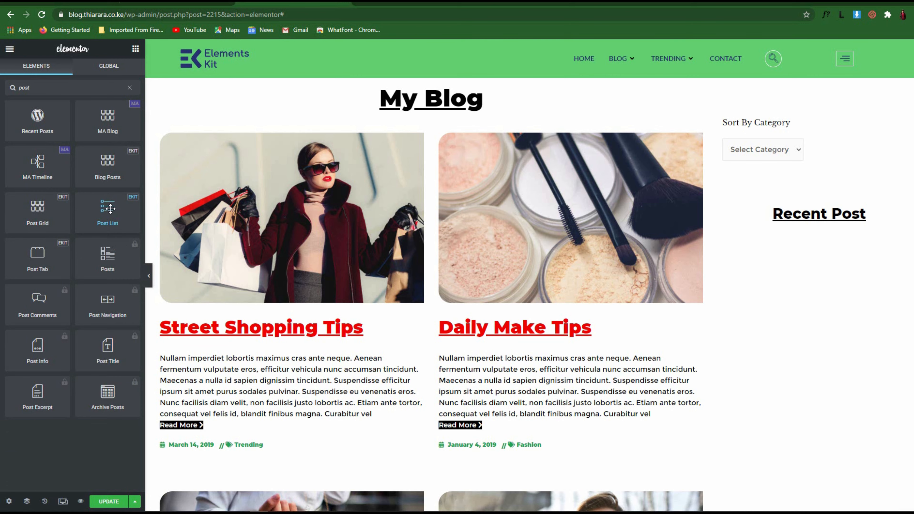
pyautogui.moveTo(110, 208); pyautogui.dragTo(809, 224)
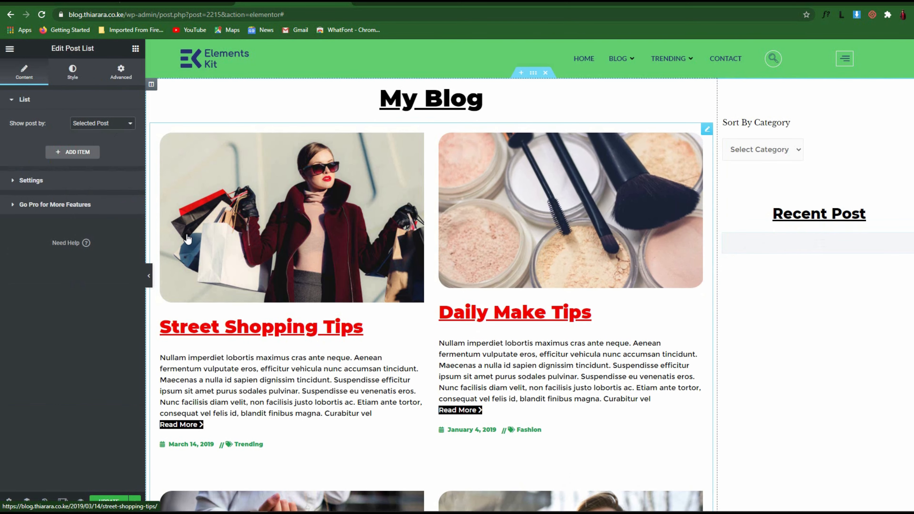
# Set the Post List to show recent posts with their featured images, checking the blog-library page's sidebar for reference.
pyautogui.click(114, 124)
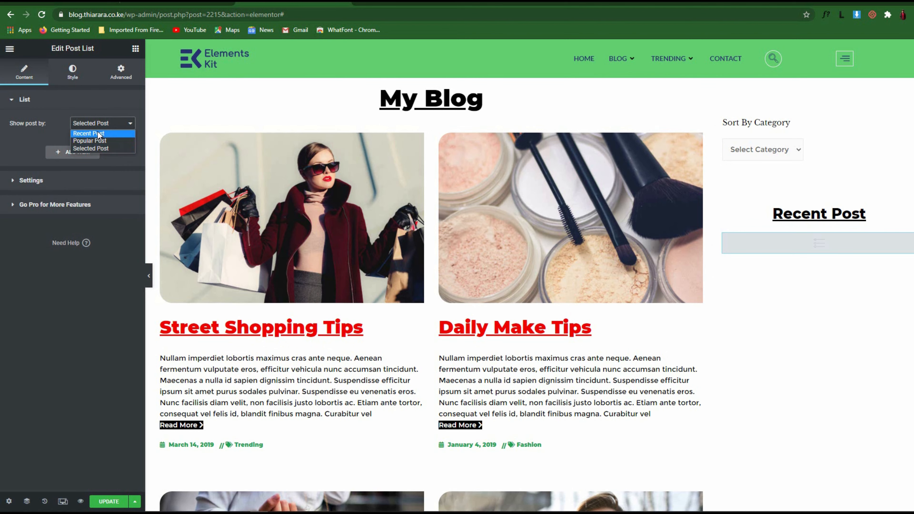
pyautogui.click(89, 134)
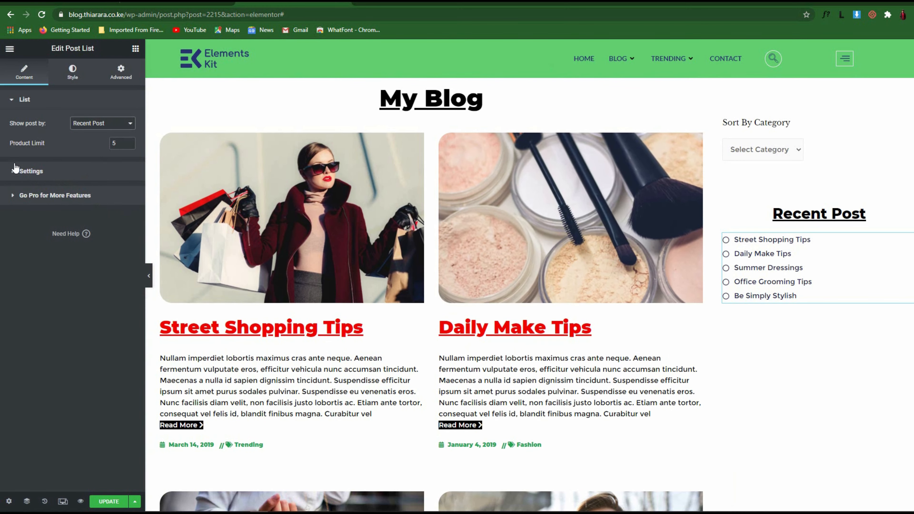
pyautogui.click(26, 170)
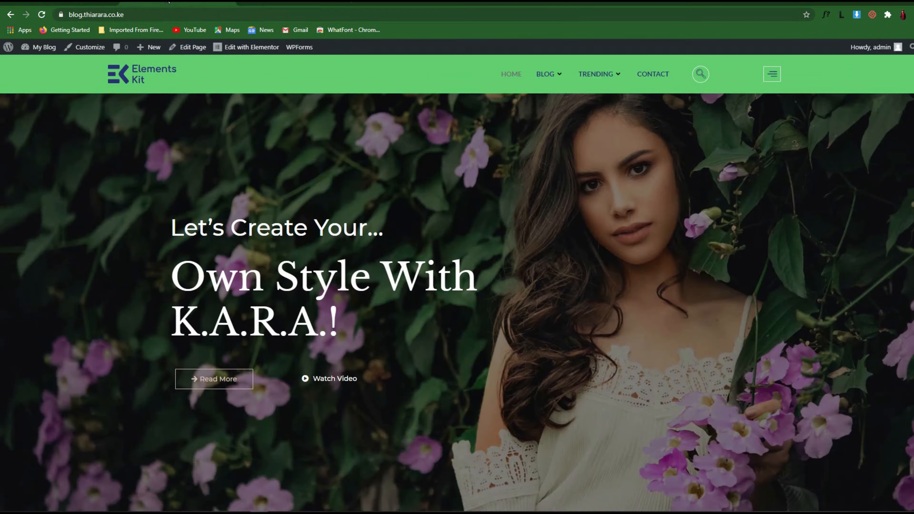
pyautogui.click(87, 3)
pyautogui.scroll(-2, 540, 378)
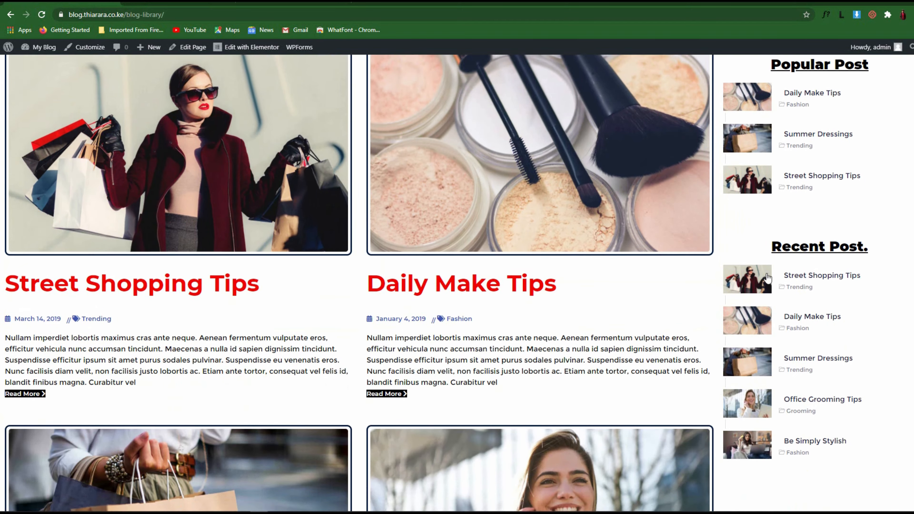
pyautogui.scroll(2, 770, 243)
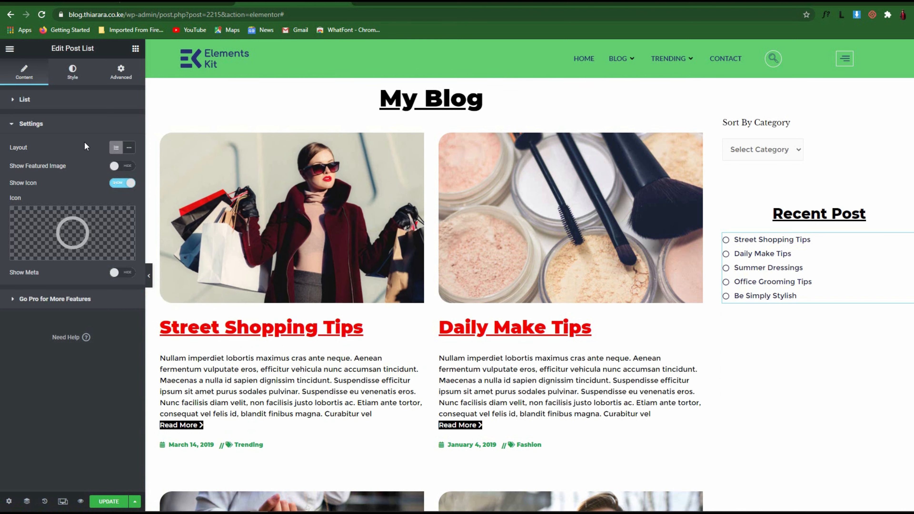
pyautogui.click(90, 131)
pyautogui.click(90, 131)
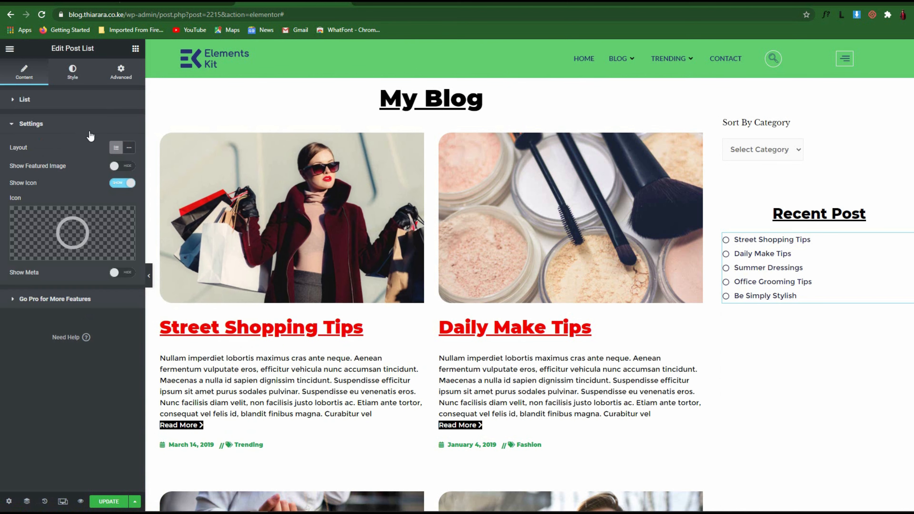
pyautogui.click(123, 168)
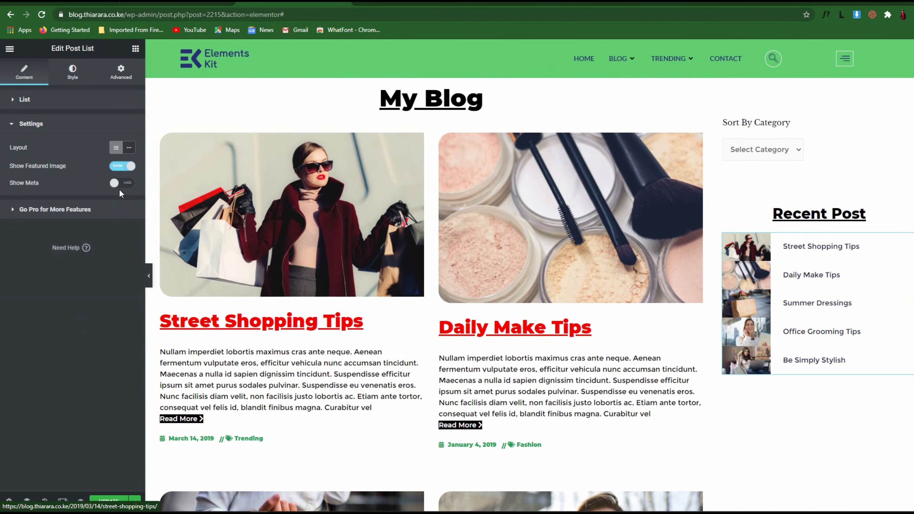
# Show the category and date meta in the Post List and set the meta position to Bottom.
pyautogui.click(120, 183)
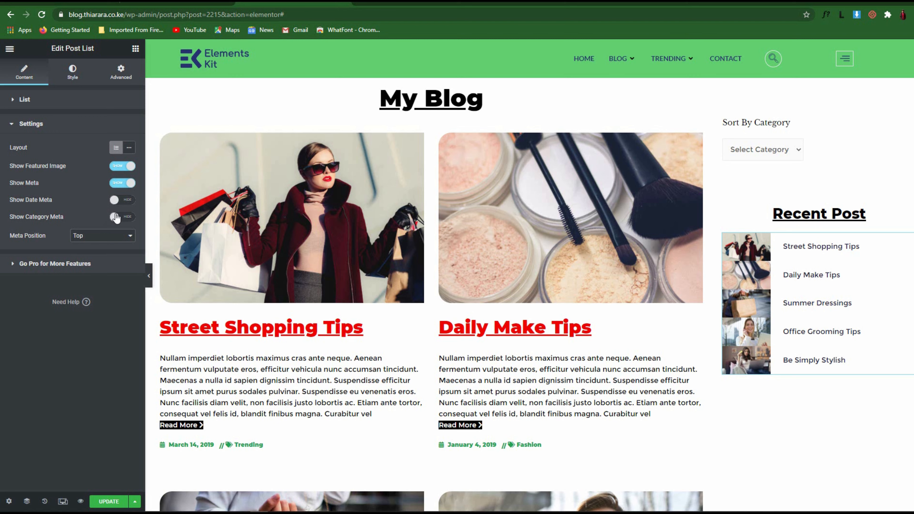
pyautogui.click(122, 217)
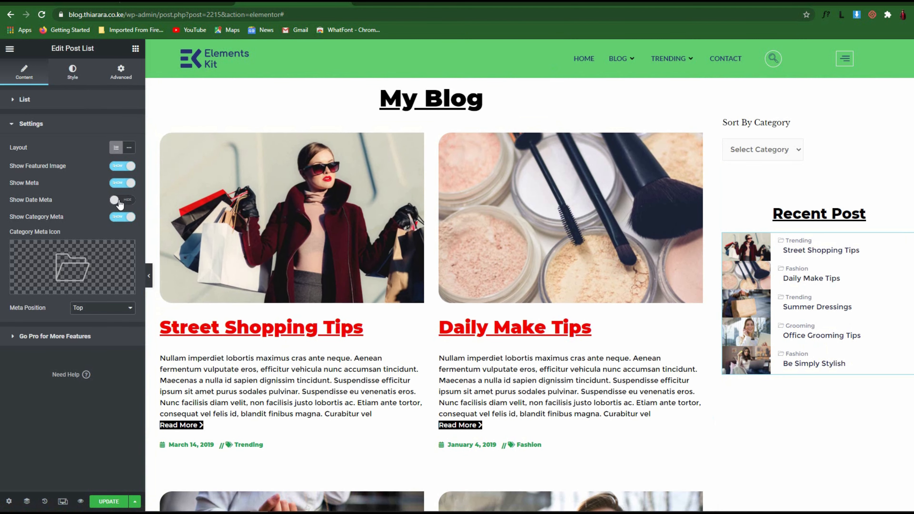
pyautogui.click(120, 201)
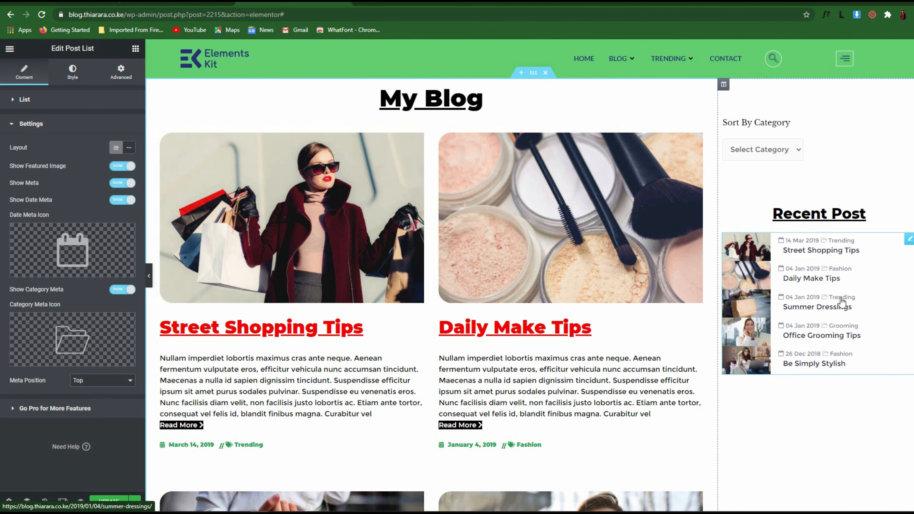
pyautogui.click(97, 381)
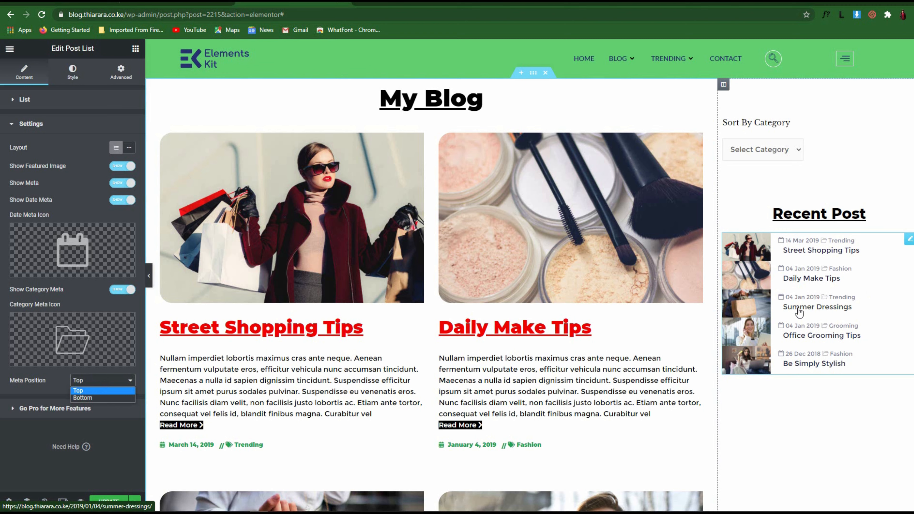
pyautogui.click(80, 398)
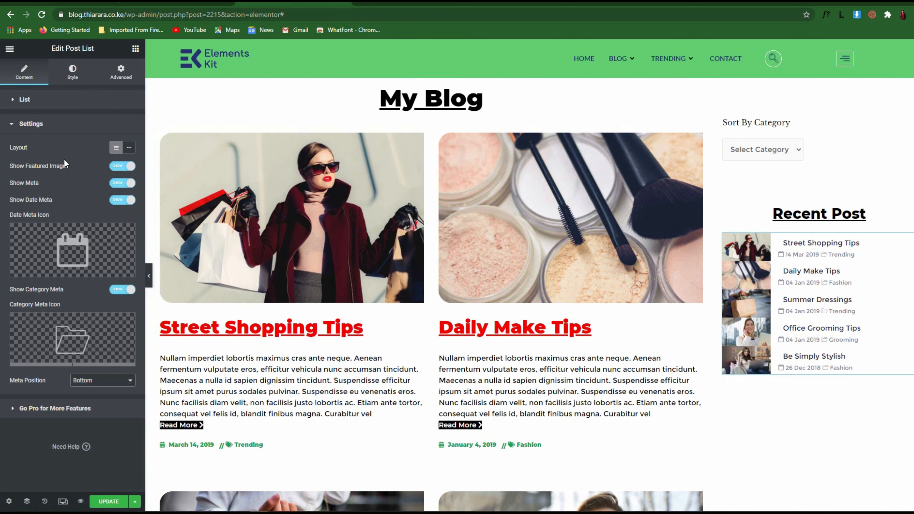
# Set the space between the Post List items to 15 and add a solid divider with weight 2.
pyautogui.click(71, 76)
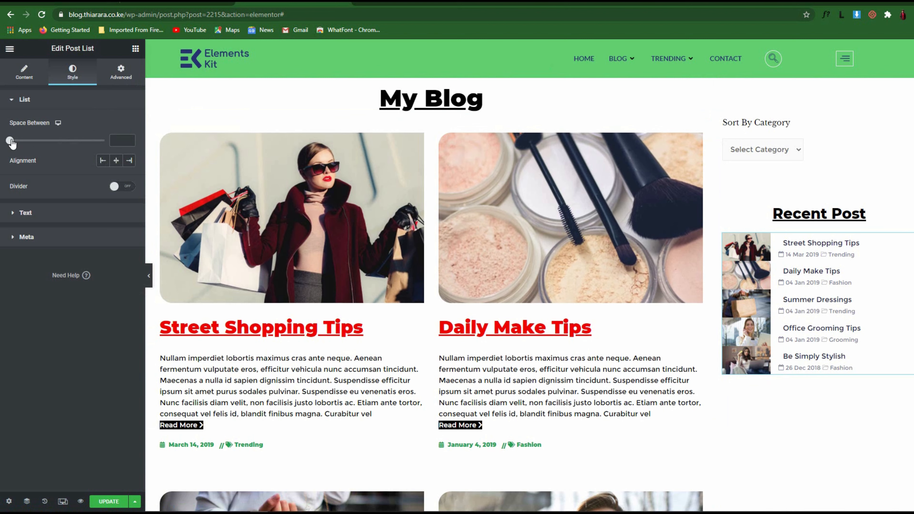
pyautogui.moveTo(11, 142); pyautogui.dragTo(30, 143)
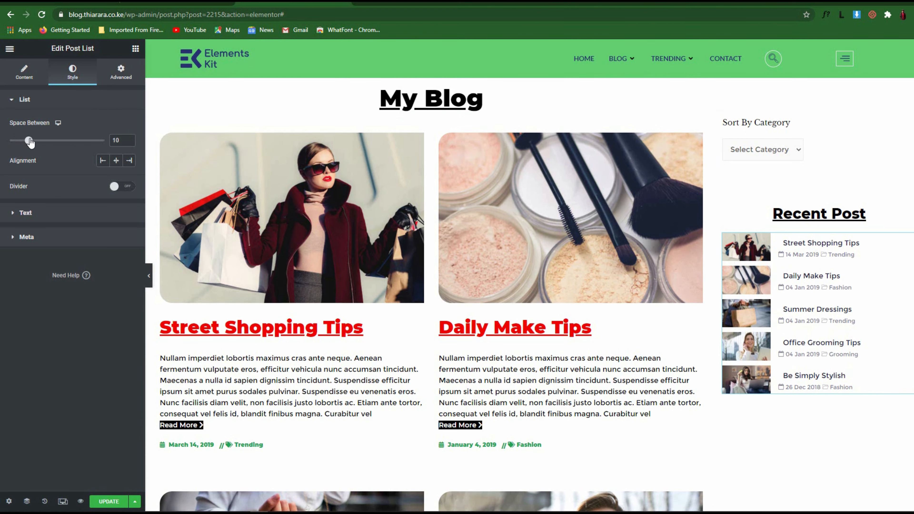
pyautogui.moveTo(122, 140); pyautogui.dragTo(91, 138)
pyautogui.write('15')
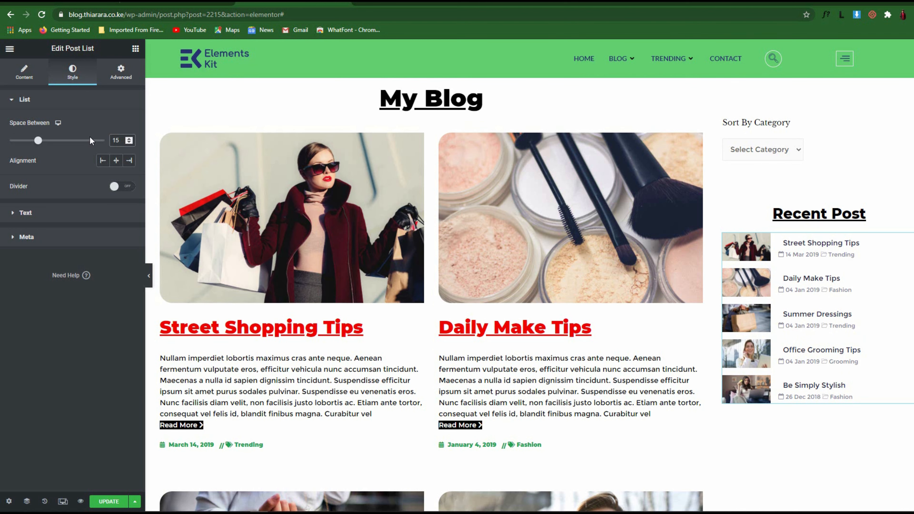
pyautogui.click(118, 188)
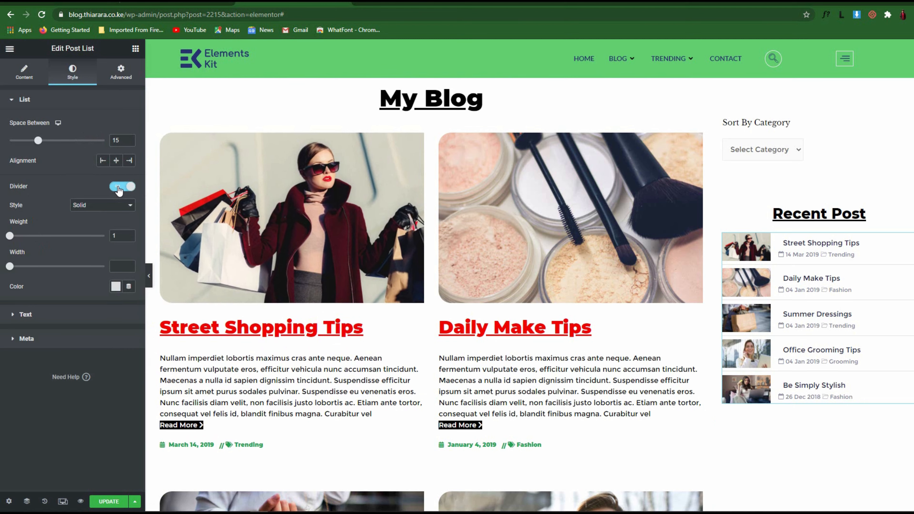
pyautogui.moveTo(12, 237)
pyautogui.mouseDown()
pyautogui.moveTo(23, 241)
pyautogui.moveTo(15, 238)
pyautogui.mouseUp()
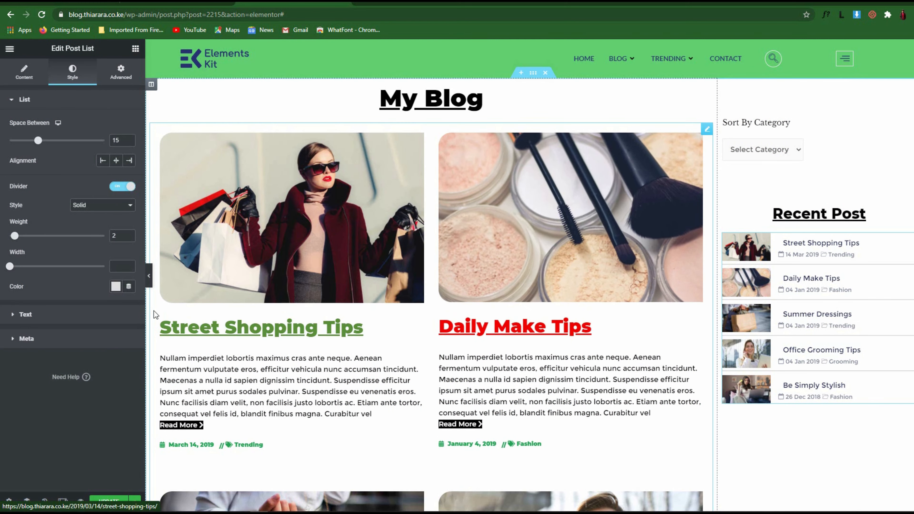
# Set the Post List's text color to black and its hover color to red #D50707.
pyautogui.click(54, 314)
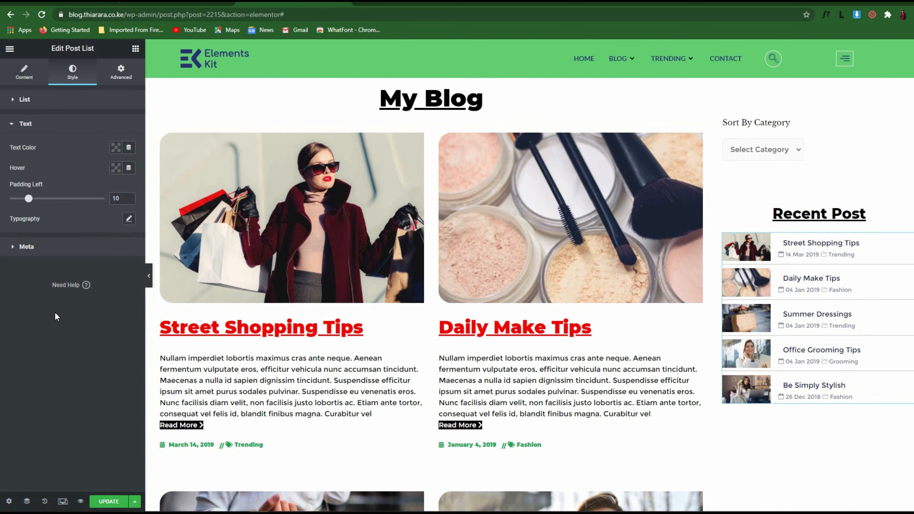
pyautogui.click(115, 147)
pyautogui.click(145, 172)
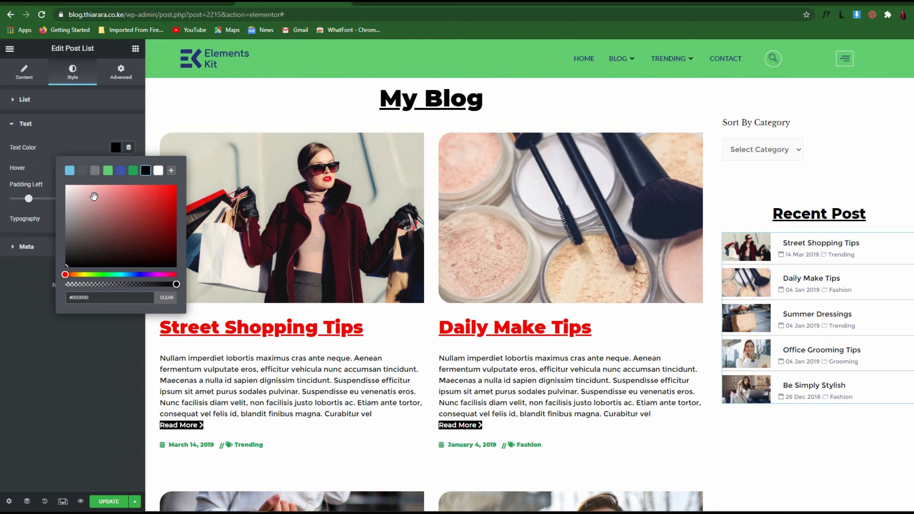
pyautogui.click(20, 275)
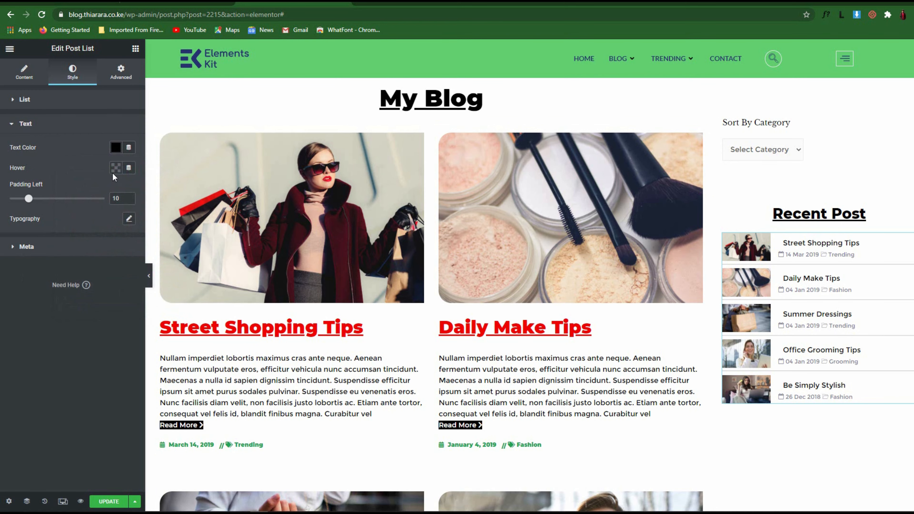
pyautogui.click(114, 171)
pyautogui.moveTo(118, 247); pyautogui.dragTo(173, 219)
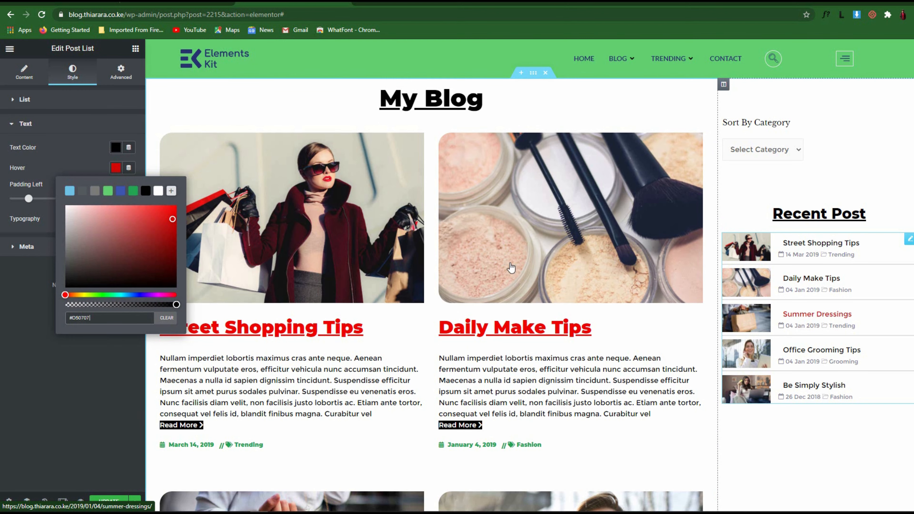
pyautogui.click(32, 281)
# Set the Post List text's font family to Montserrat and its size to 15 px.
pyautogui.click(129, 218)
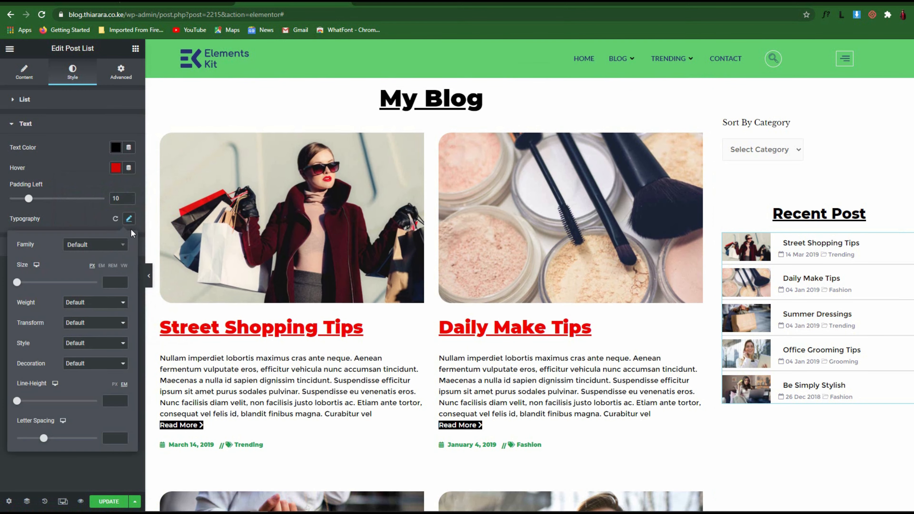
pyautogui.click(98, 249)
pyautogui.write('mon')
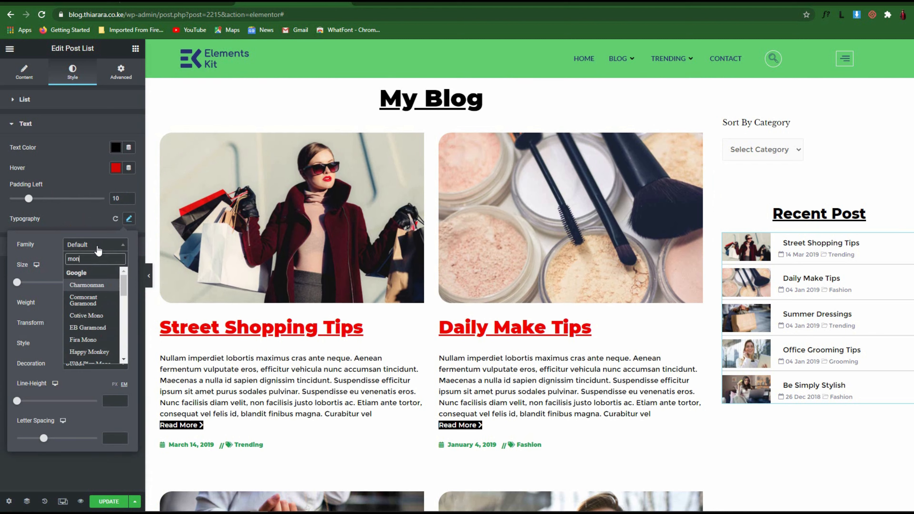
pyautogui.write('t')
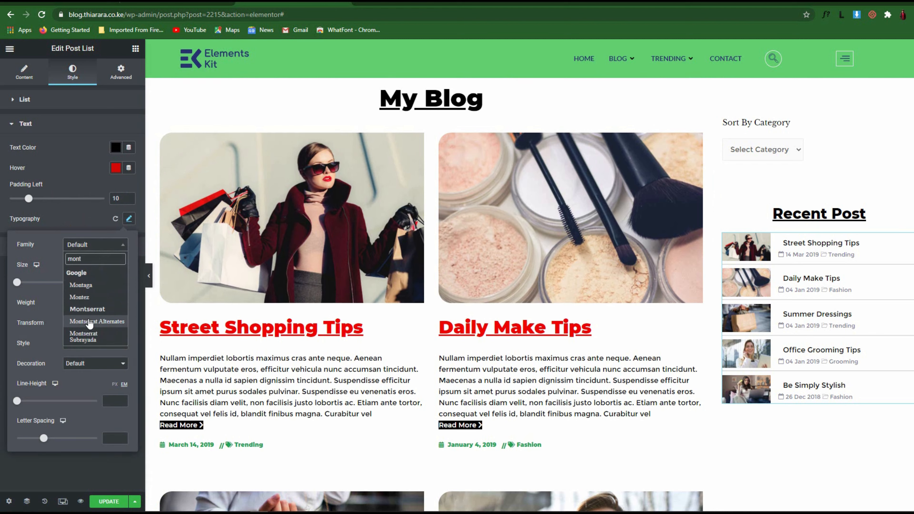
pyautogui.click(95, 310)
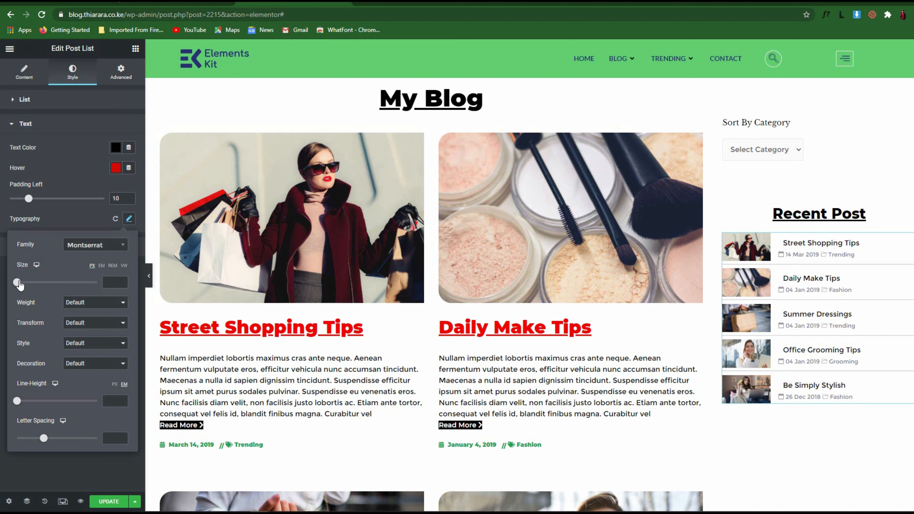
pyautogui.moveTo(19, 285)
pyautogui.mouseDown()
pyautogui.moveTo(29, 284)
pyautogui.moveTo(10, 286)
pyautogui.moveTo(53, 279)
pyautogui.moveTo(23, 283)
pyautogui.mouseUp()
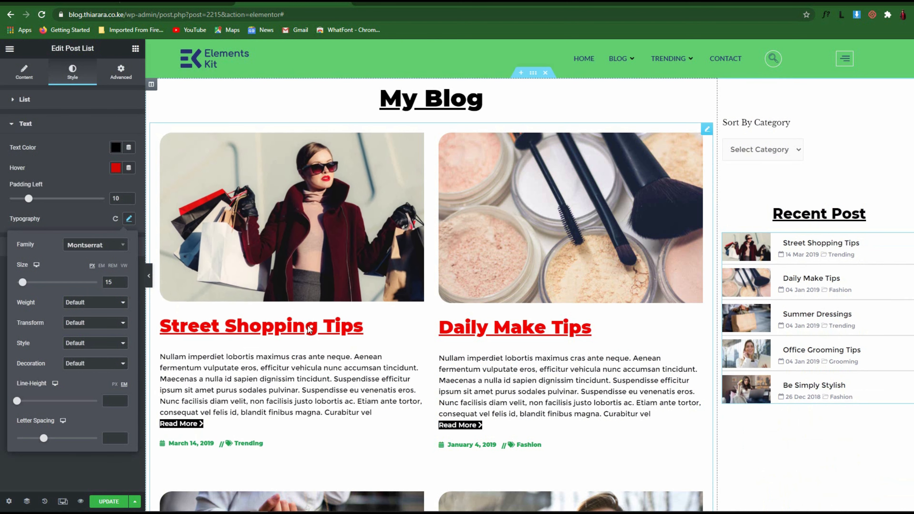
# Give the Post List text weight 800 and the Capitalize transform.
pyautogui.click(99, 306)
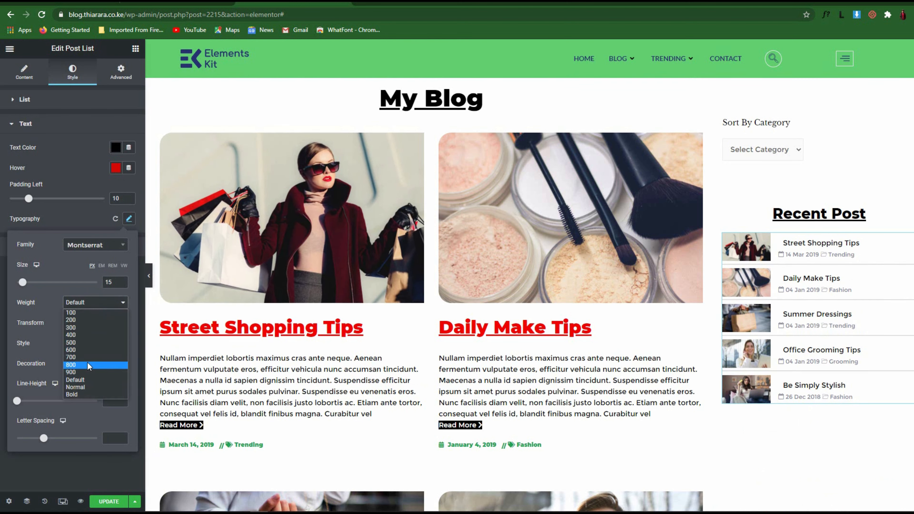
pyautogui.click(91, 343)
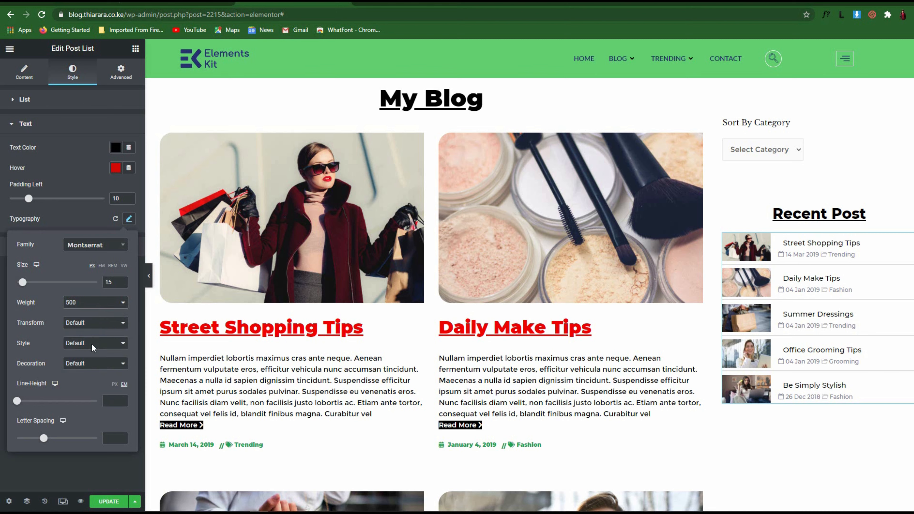
pyautogui.click(98, 306)
pyautogui.click(86, 363)
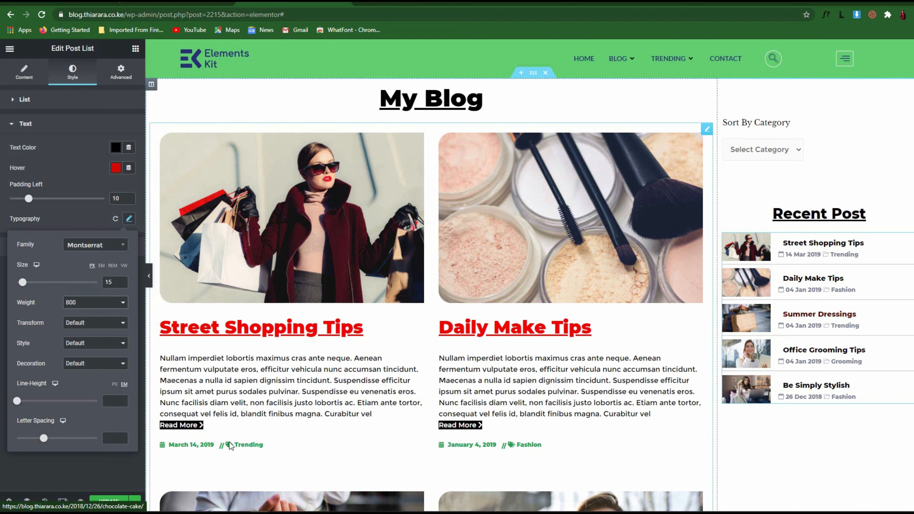
pyautogui.click(97, 344)
pyautogui.click(96, 324)
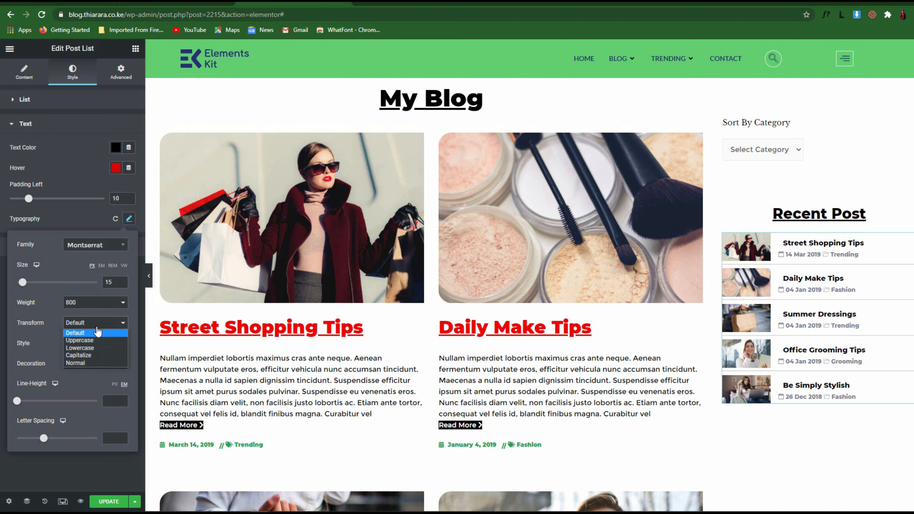
pyautogui.click(94, 355)
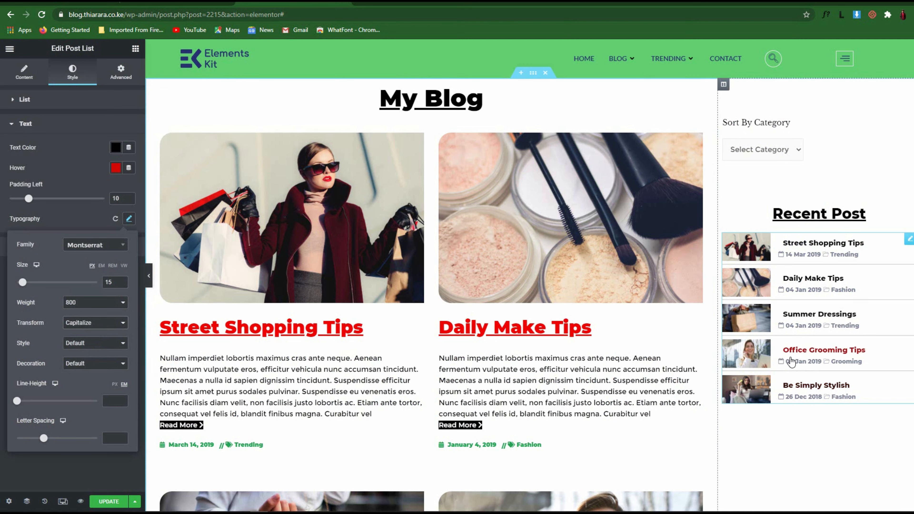
pyautogui.click(47, 461)
# Duplicate the "Recent Post" heading in the sidebar.
pyautogui.scroll(-3, 825, 197)
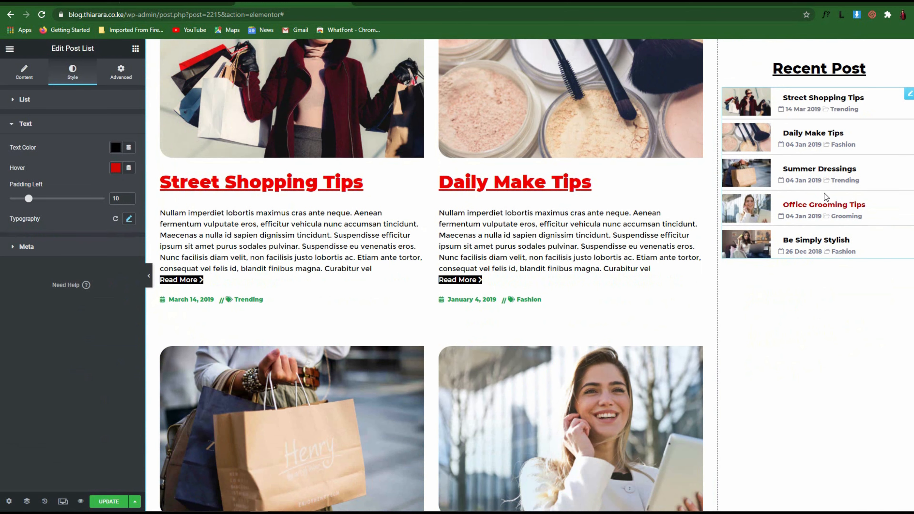
pyautogui.scroll(-3, 825, 197)
pyautogui.scroll(4, 824, 223)
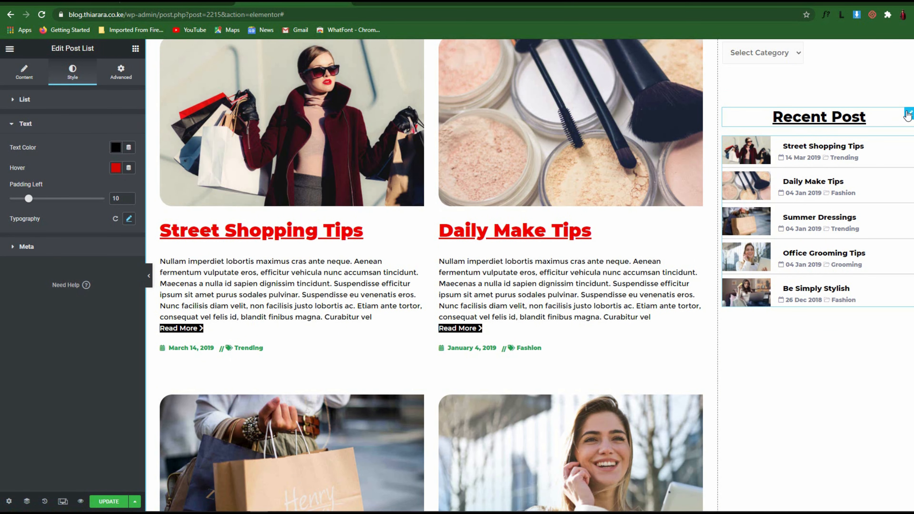
pyautogui.rightClick(908, 115)
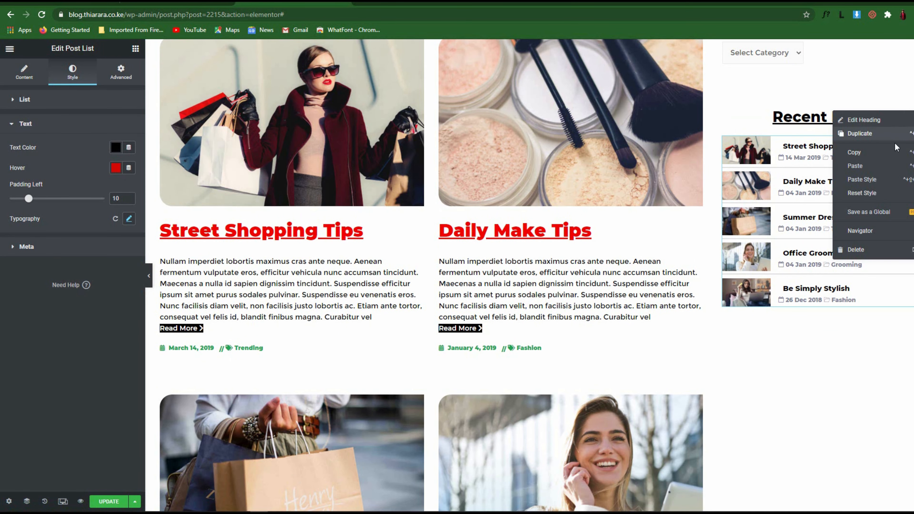
pyautogui.click(870, 134)
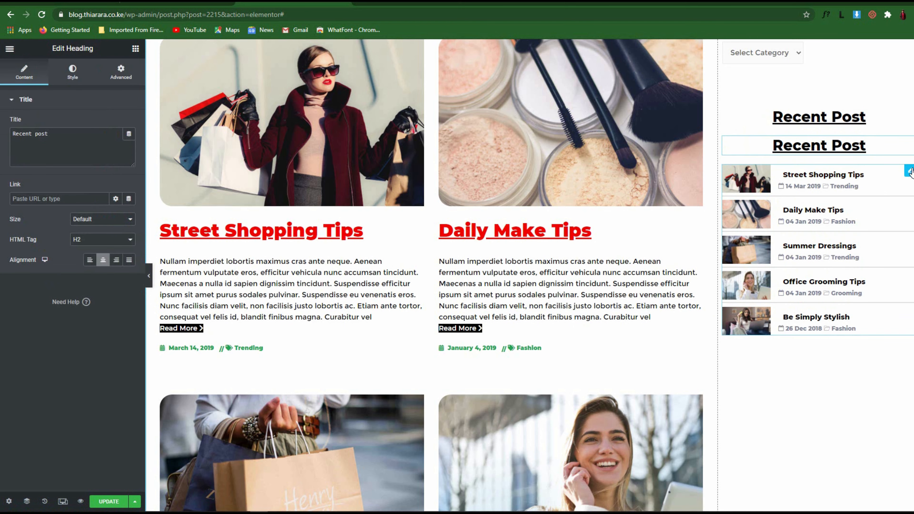
# Duplicate the sidebar's Post List and move the copied "Recent Post" heading between the two lists.
pyautogui.rightClick(910, 172)
pyautogui.click(834, 191)
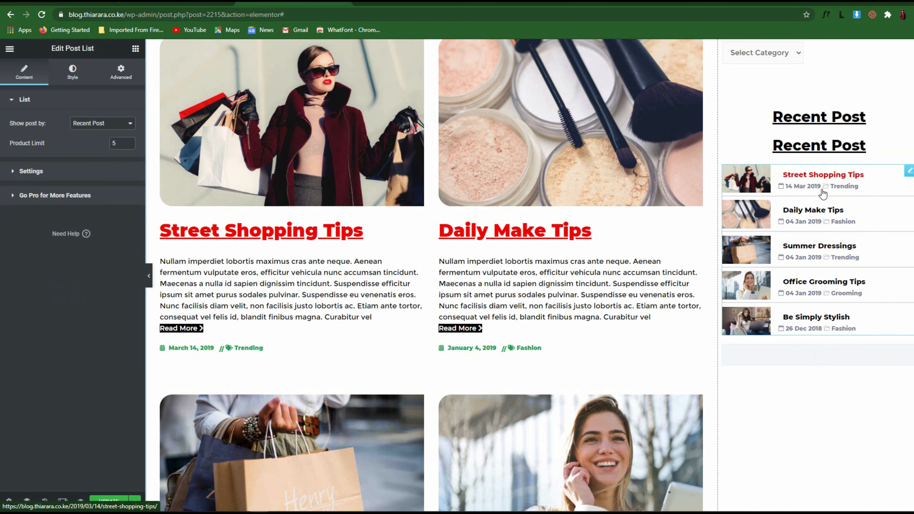
pyautogui.scroll(-4, 732, 180)
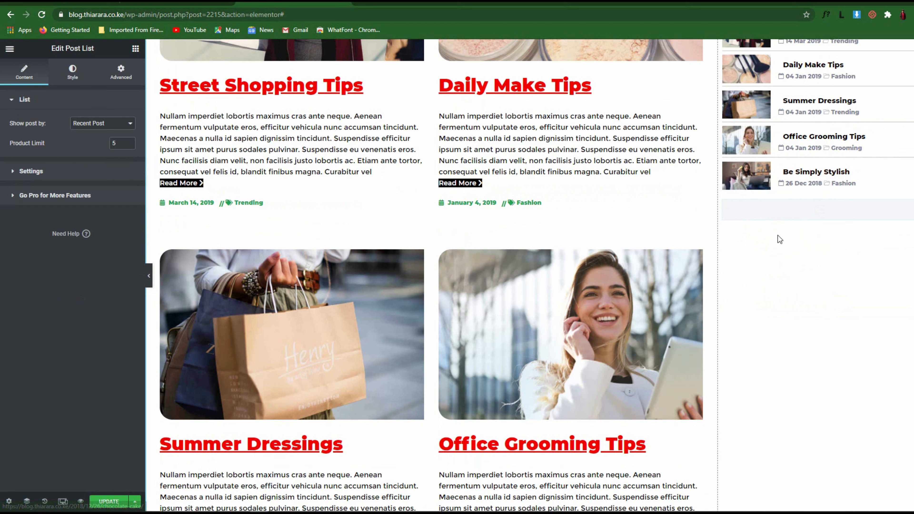
pyautogui.scroll(3, 731, 228)
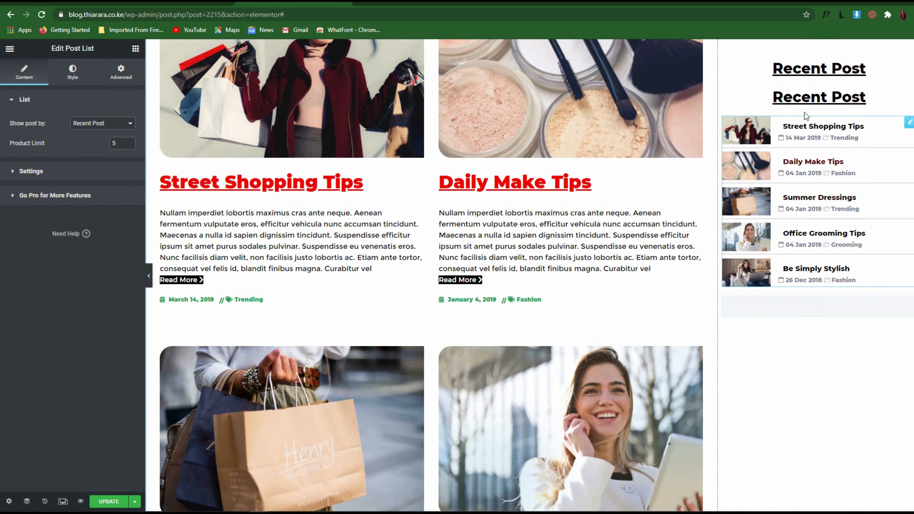
pyautogui.moveTo(904, 102); pyautogui.dragTo(819, 252)
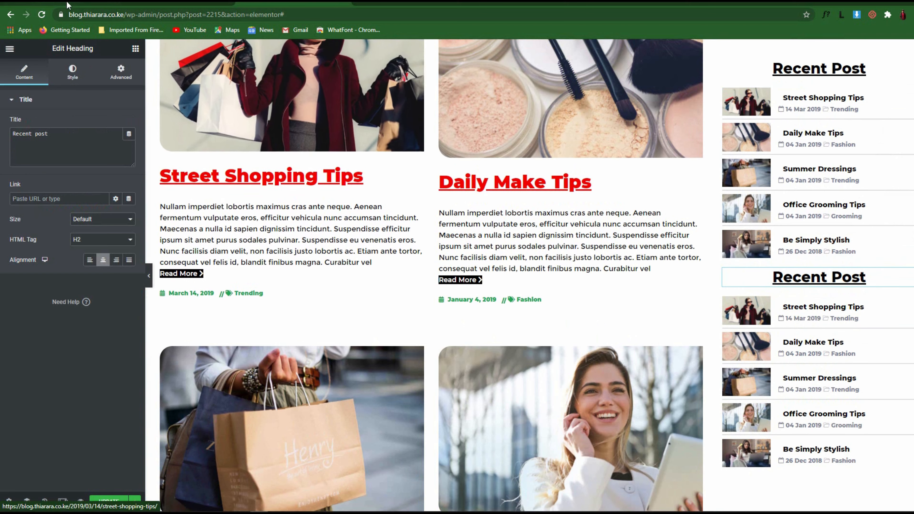
# Add a Spacer widget between the first post list and the second "Recent Post" heading.
pyautogui.click(135, 49)
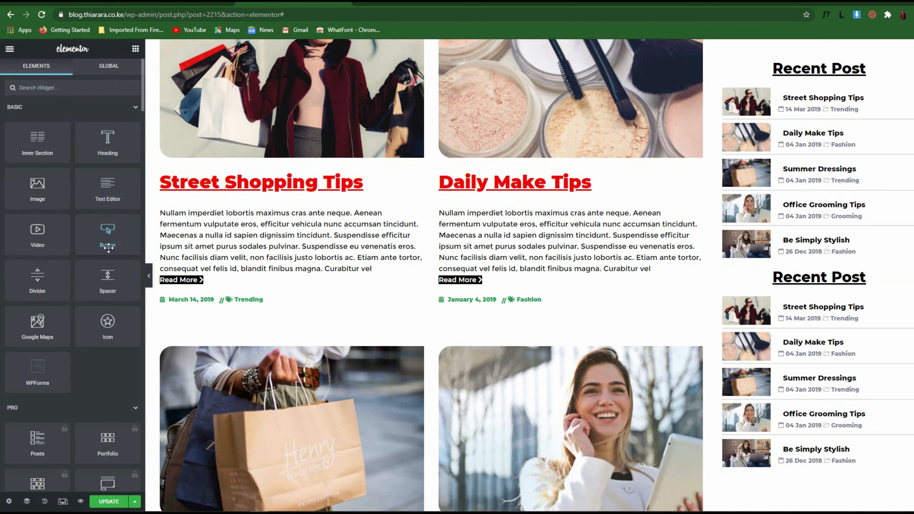
pyautogui.moveTo(108, 275); pyautogui.dragTo(755, 258)
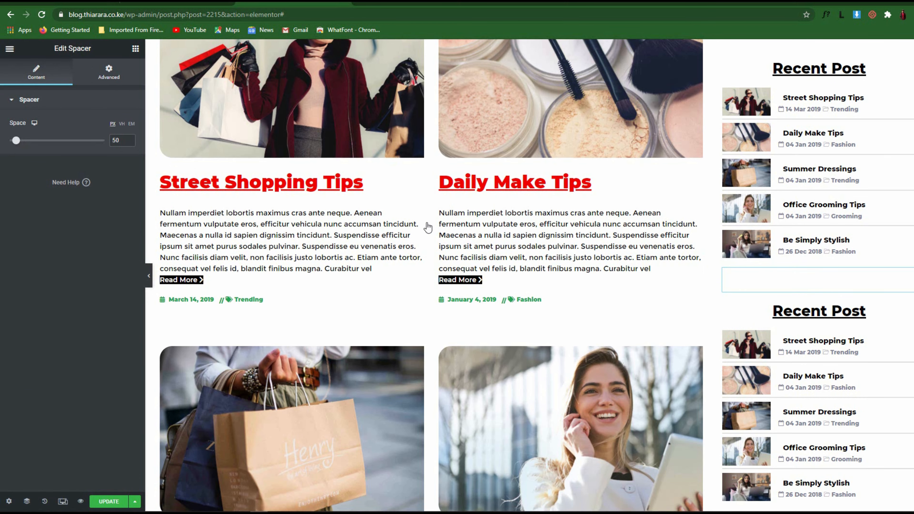
# Change the text of the second "Recent Post" heading in the sidebar to "Popular post.".
pyautogui.scroll(-3, 828, 306)
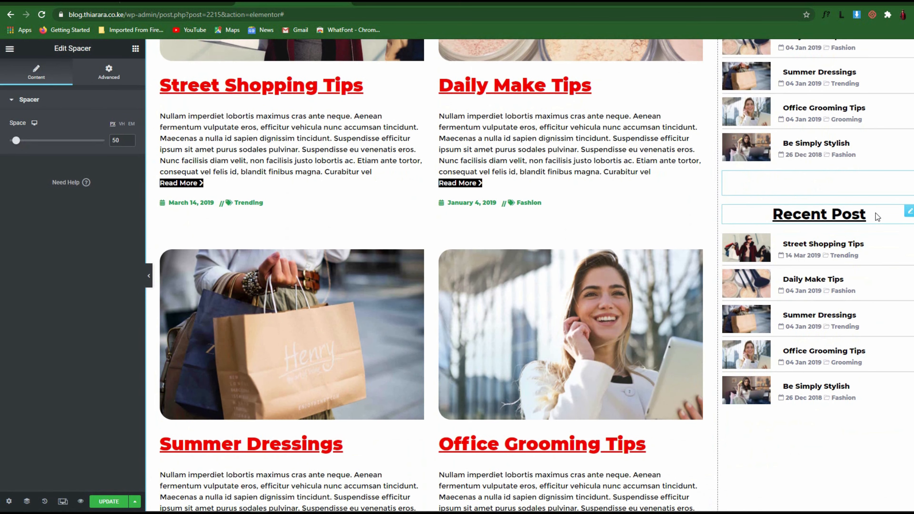
pyautogui.click(875, 214)
pyautogui.press('BackSpace')
pyautogui.press('BackSpace')
pyautogui.press('BackSpace')
pyautogui.press('BackSpace')
pyautogui.press('BackSpace')
pyautogui.press('BackSpace')
pyautogui.press('BackSpace')
pyautogui.press('BackSpace')
pyautogui.press('BackSpace')
pyautogui.press('BackSpace')
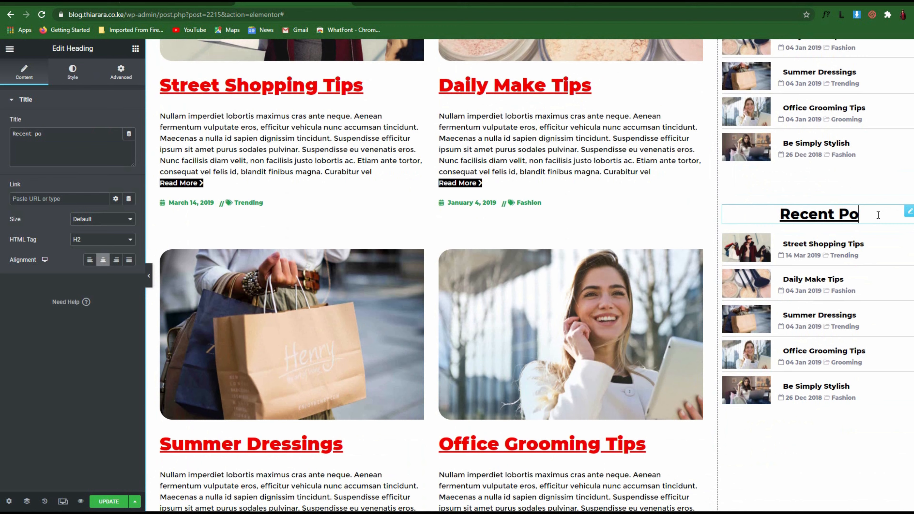
pyautogui.press('BackSpace')
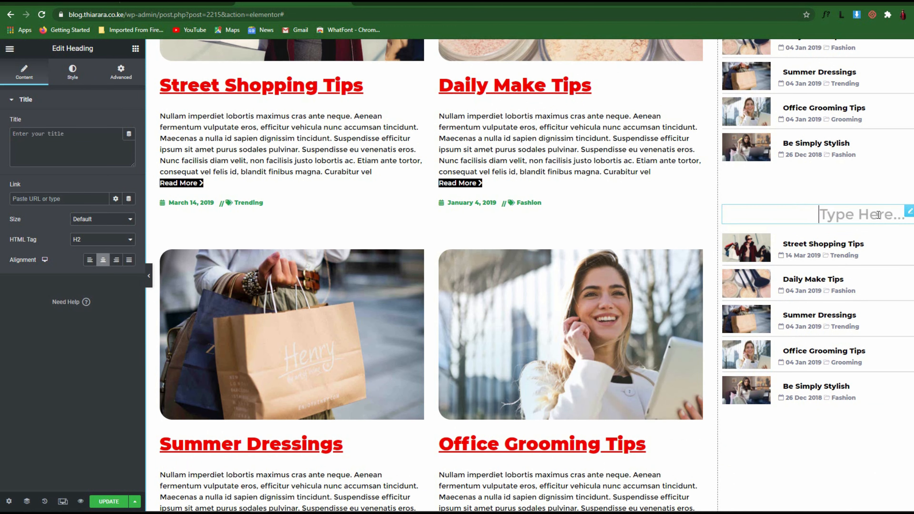
pyautogui.write('Pop')
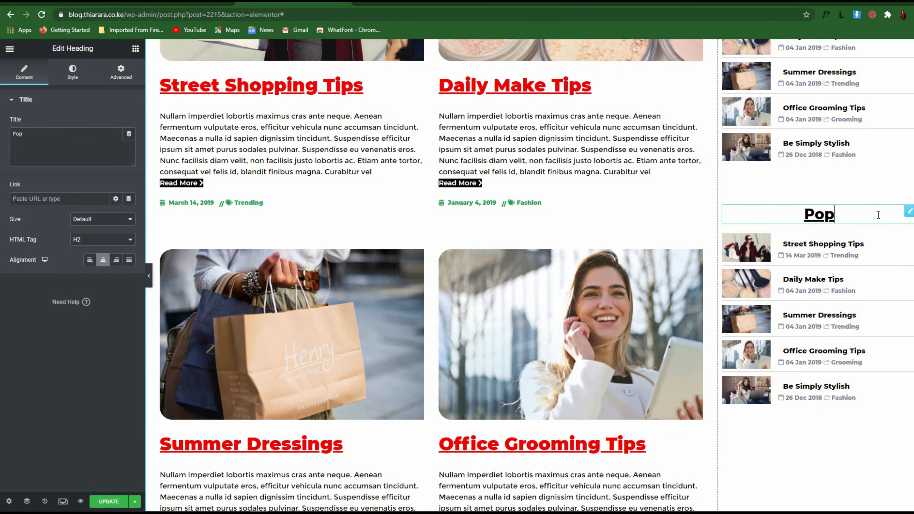
pyautogui.write('ula post')
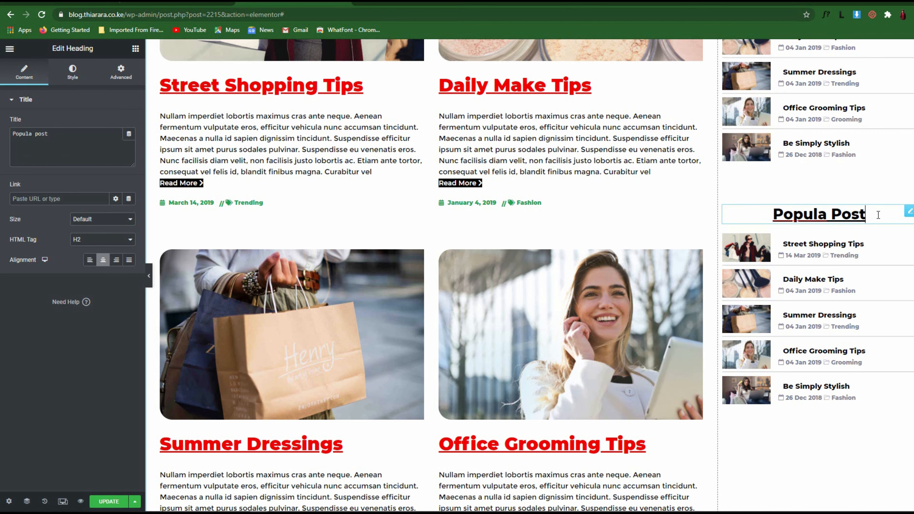
pyautogui.write('.')
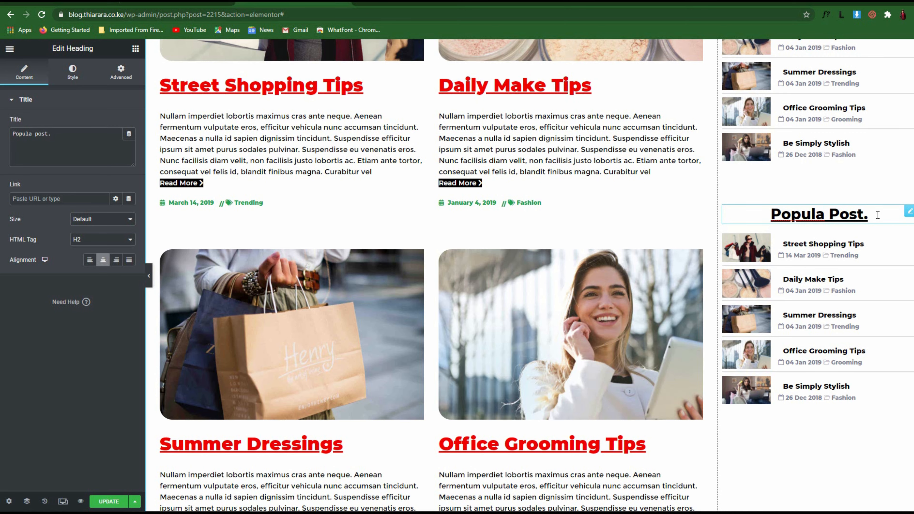
pyautogui.rightClick(788, 215)
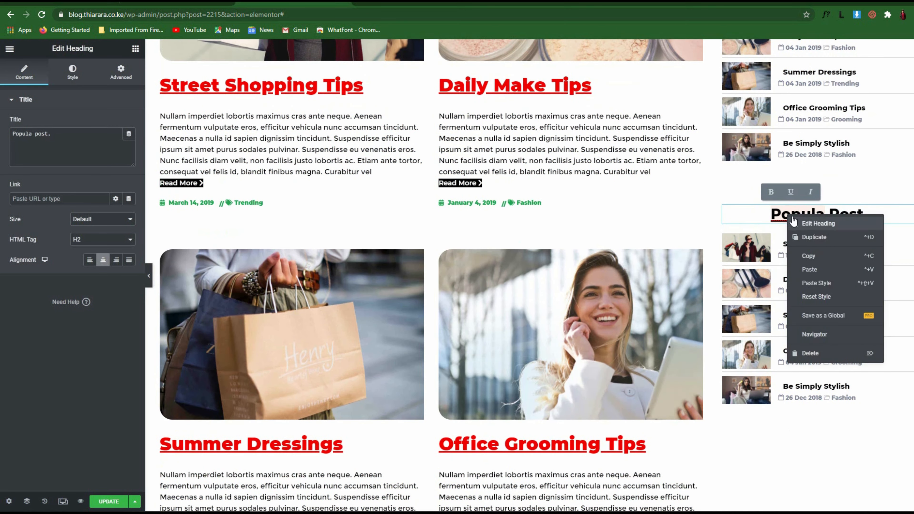
pyautogui.click(783, 212)
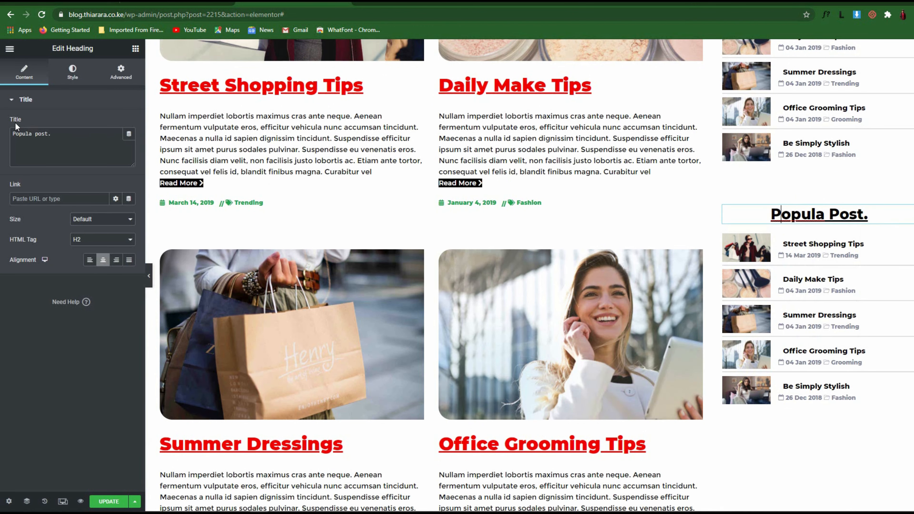
pyautogui.click(23, 133)
pyautogui.rightClick(23, 132)
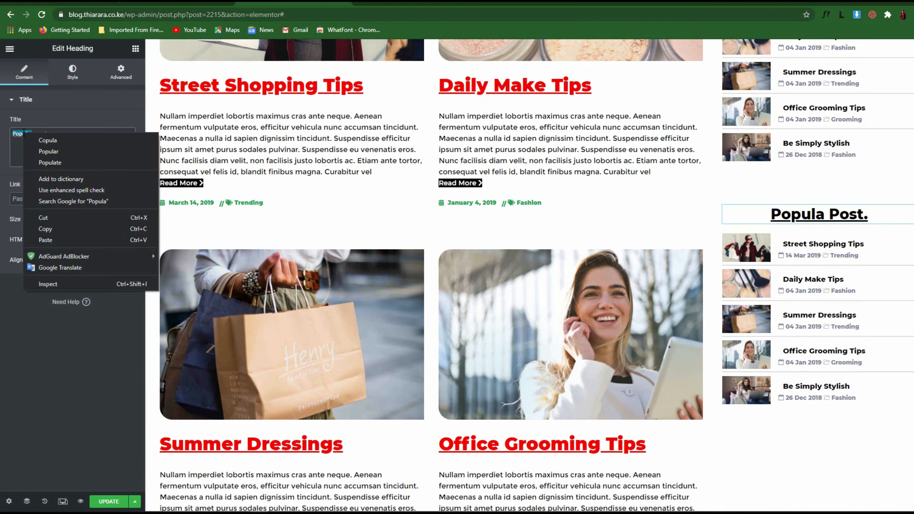
pyautogui.click(41, 150)
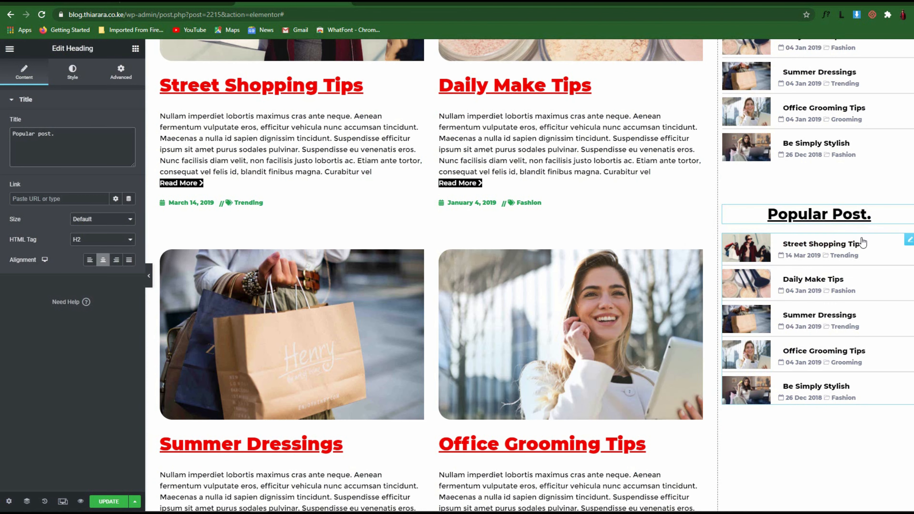
# Set the Post List under the "Popular Post." heading to show posts by Popular Post.
pyautogui.click(909, 240)
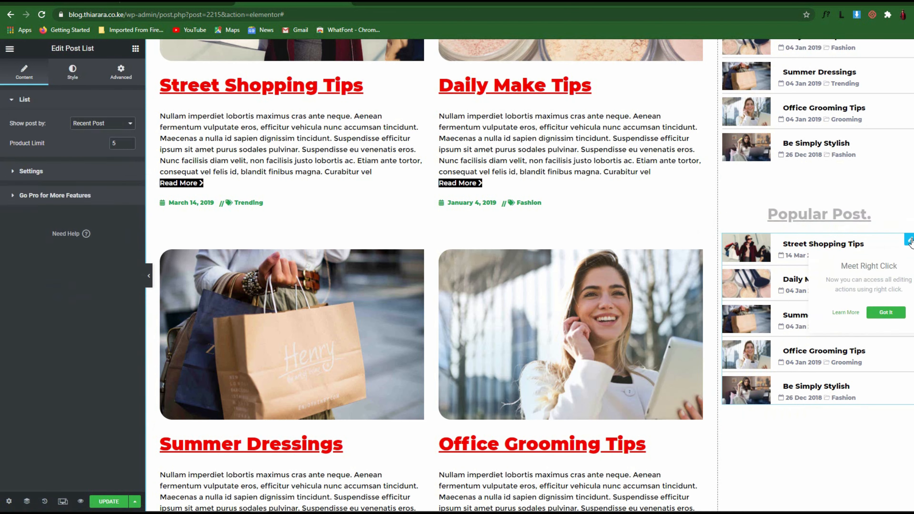
pyautogui.click(114, 126)
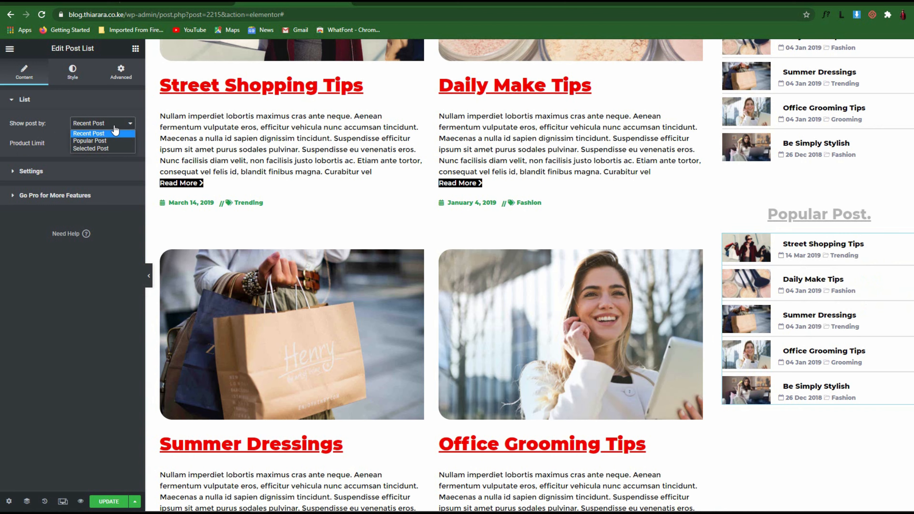
pyautogui.click(101, 141)
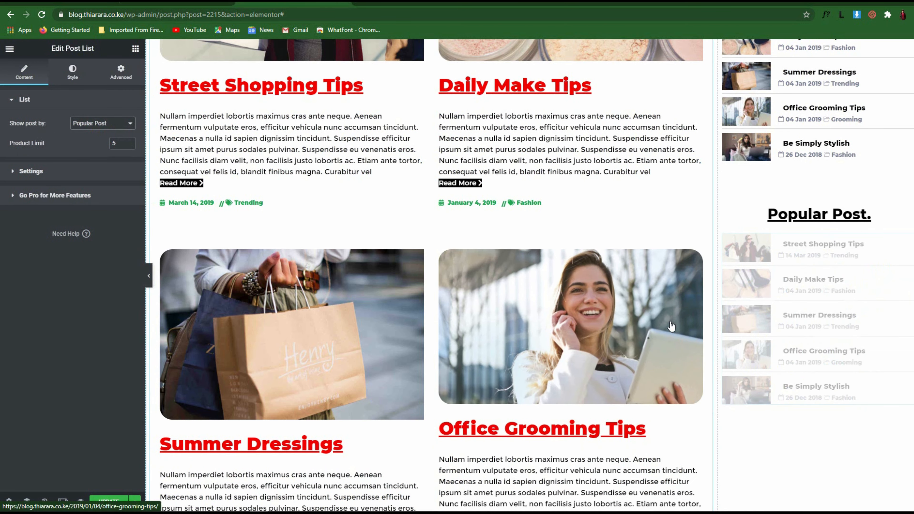
pyautogui.scroll(-1, 753, 326)
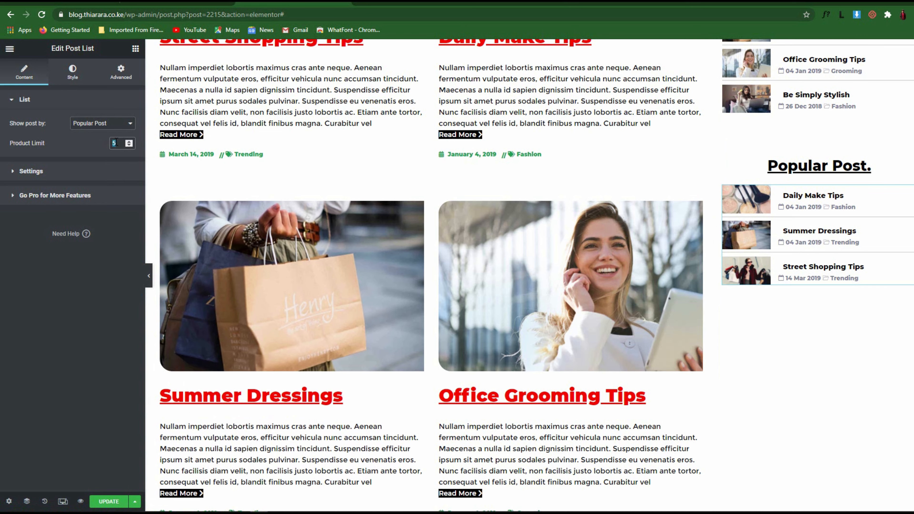
pyautogui.scroll(-1, 822, 322)
pyautogui.scroll(2, 801, 296)
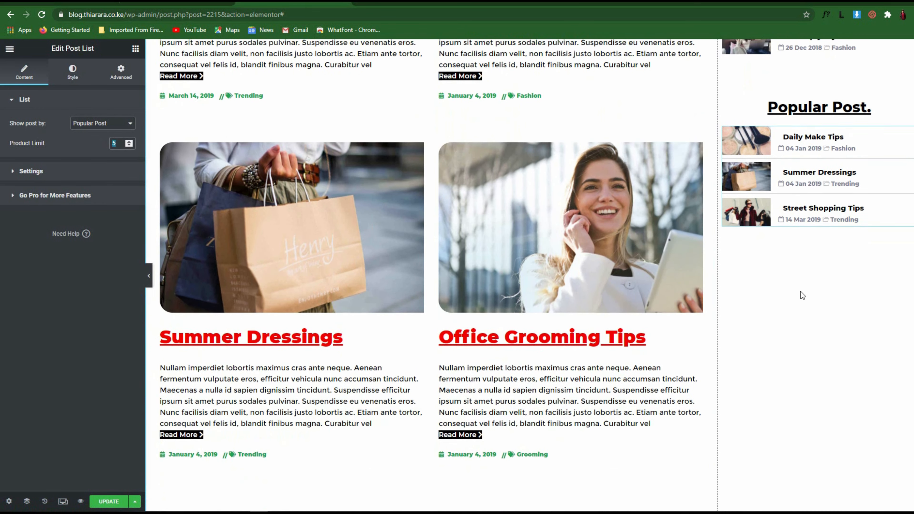
# Add a Spacer widget below the popular post list and set its space to 140 px.
pyautogui.scroll(-1, 800, 307)
pyautogui.click(135, 48)
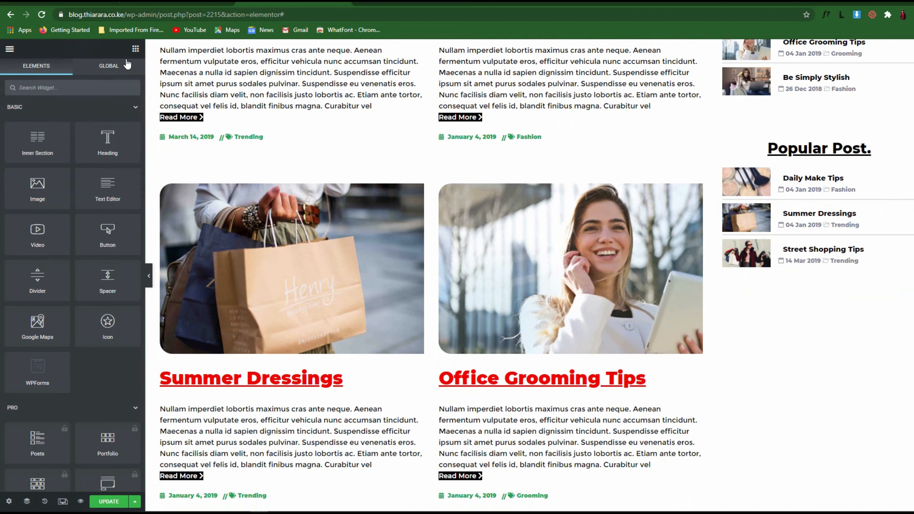
pyautogui.moveTo(251, 321); pyautogui.dragTo(805, 270)
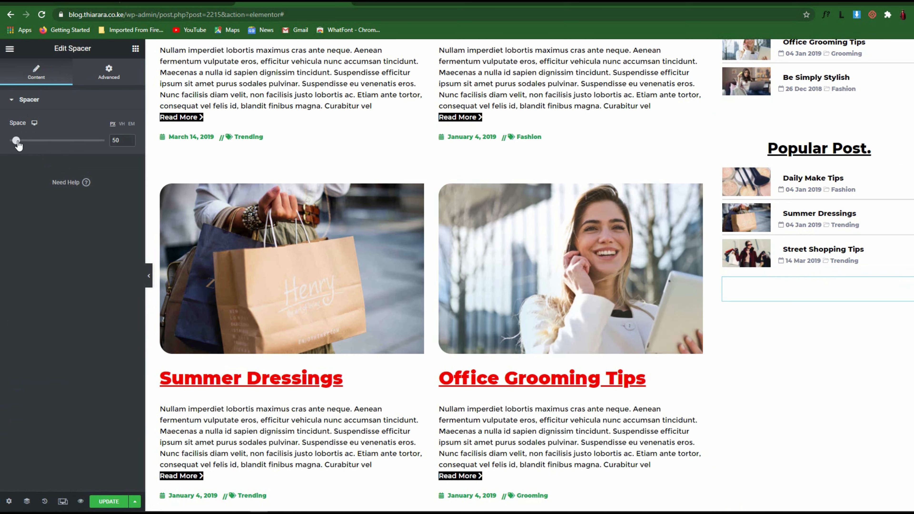
pyautogui.moveTo(17, 142); pyautogui.dragTo(32, 142)
pyautogui.scroll(-1, 743, 455)
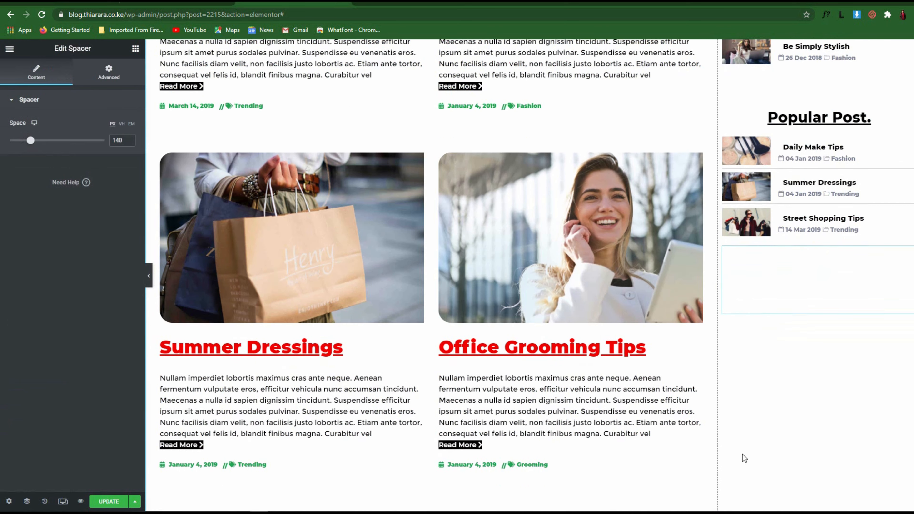
# Find the Social Share widget and add it to the sidebar below the 140 px spacer.
pyautogui.scroll(-3, 743, 455)
pyautogui.click(135, 49)
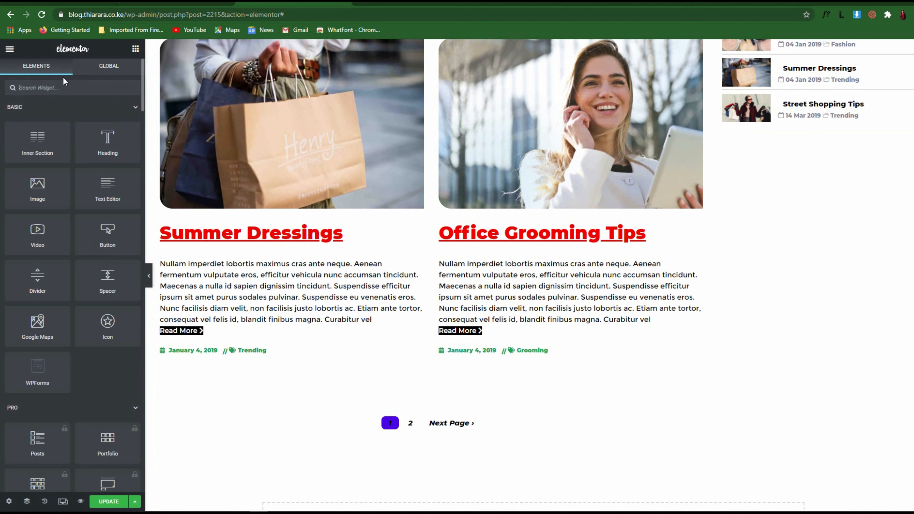
pyautogui.write('sh')
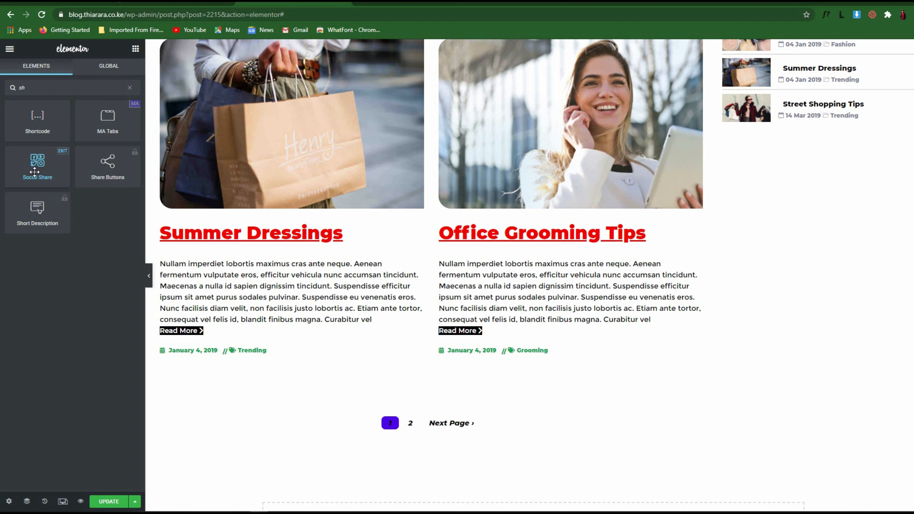
pyautogui.moveTo(34, 168); pyautogui.dragTo(788, 204)
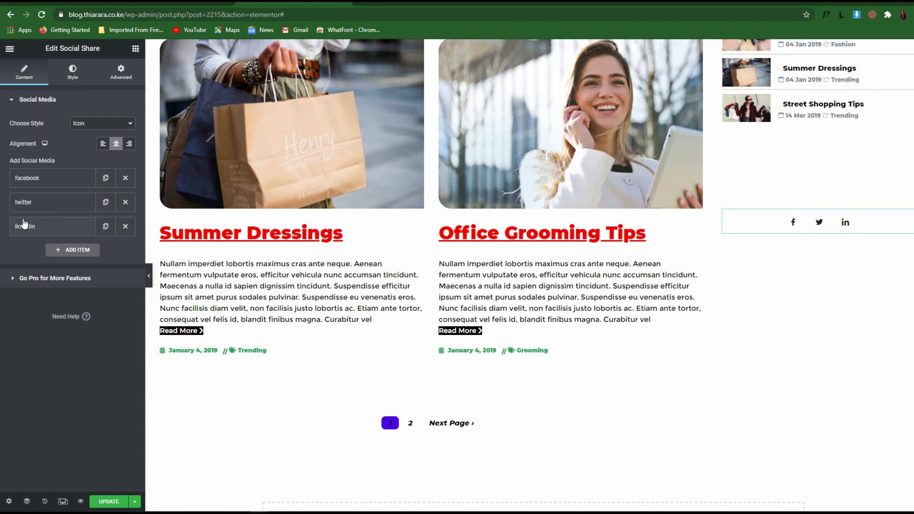
pyautogui.click(101, 127)
pyautogui.click(100, 127)
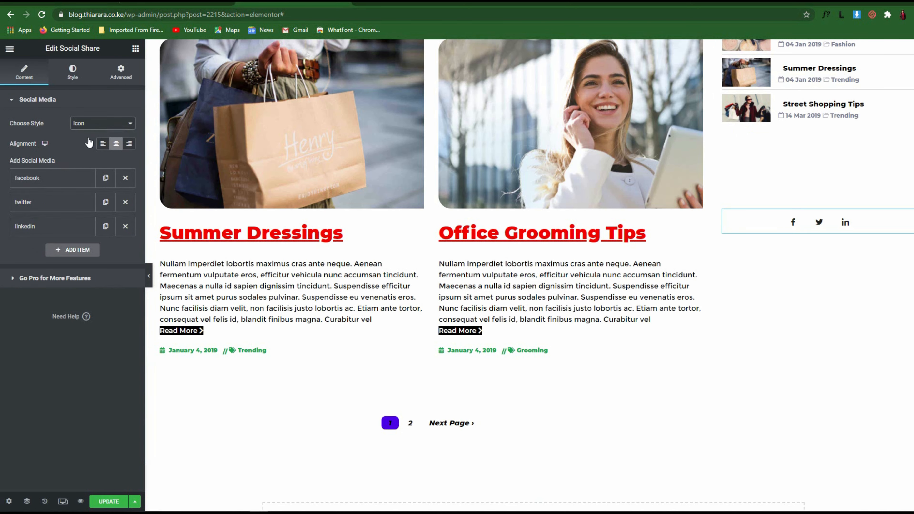
# Add a fourth item to the Social Share widget, set to Whatsapp with the WhatsApp icon from the icon library.
pyautogui.click(65, 250)
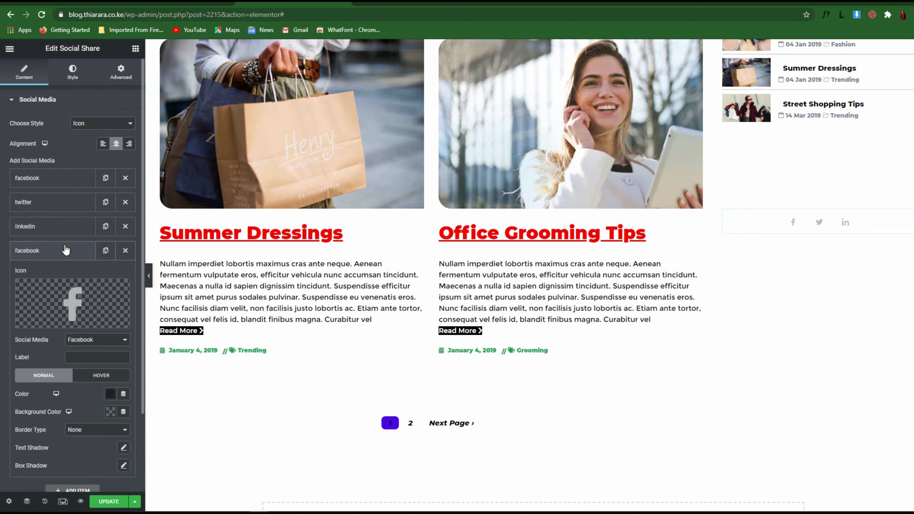
pyautogui.click(96, 339)
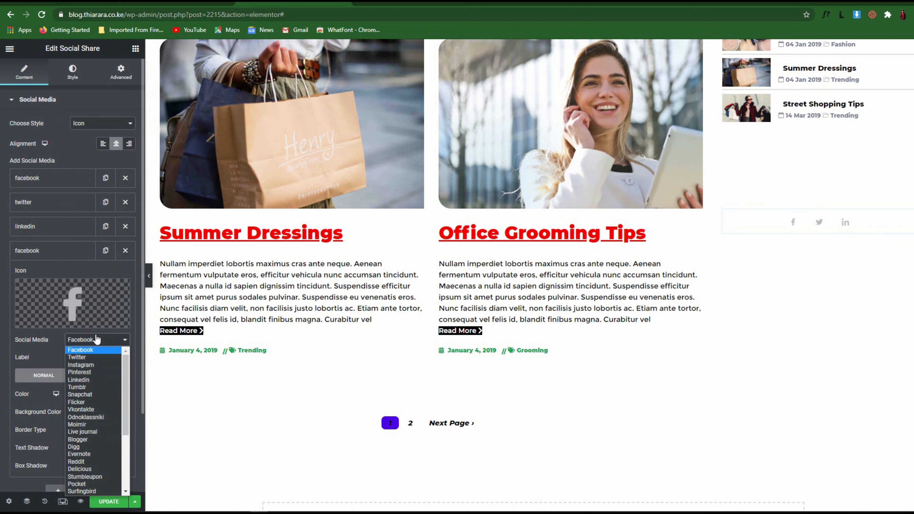
pyautogui.write('wh')
pyautogui.press('Return')
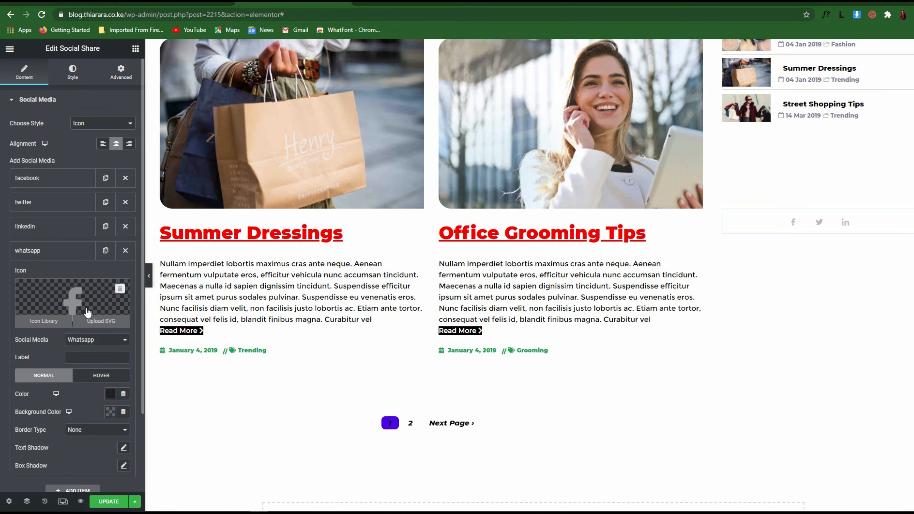
pyautogui.click(87, 328)
pyautogui.click(429, 248)
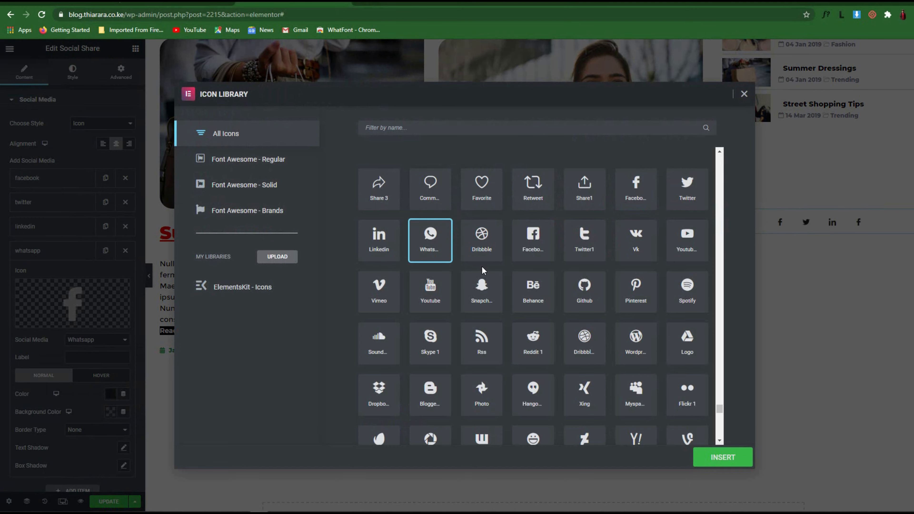
pyautogui.click(721, 456)
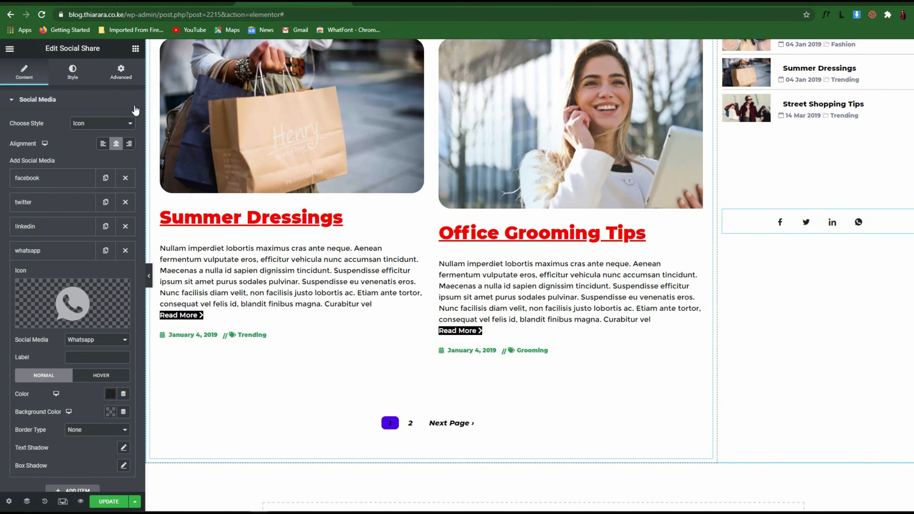
# Add a Heading widget directly above the social share icons in the sidebar.
pyautogui.click(135, 49)
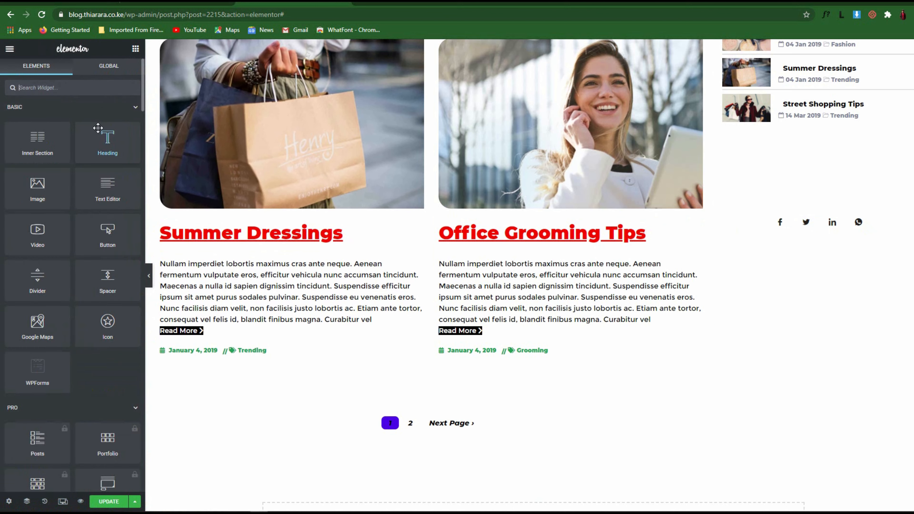
pyautogui.moveTo(133, 154); pyautogui.dragTo(820, 218)
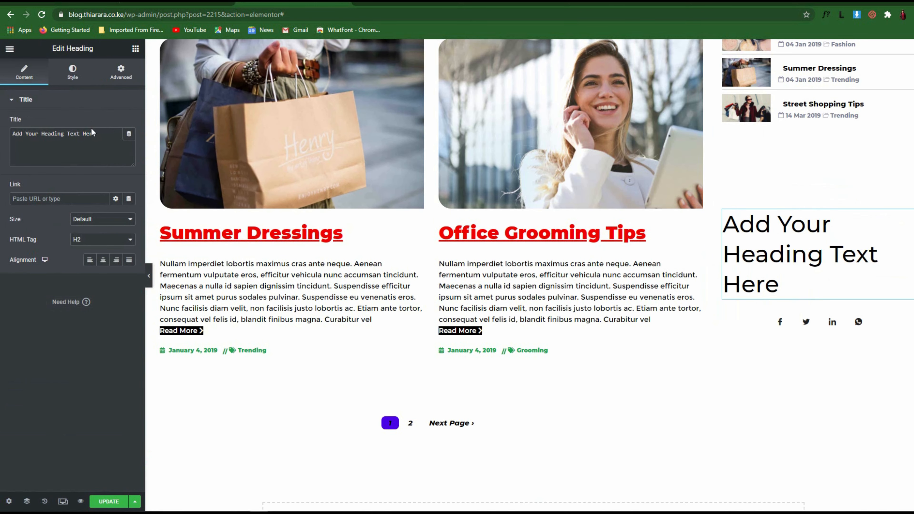
# Change the new sidebar heading's title to "Share our post" and center-align it.
pyautogui.moveTo(96, 133); pyautogui.dragTo(1, 134)
pyautogui.write('Se')
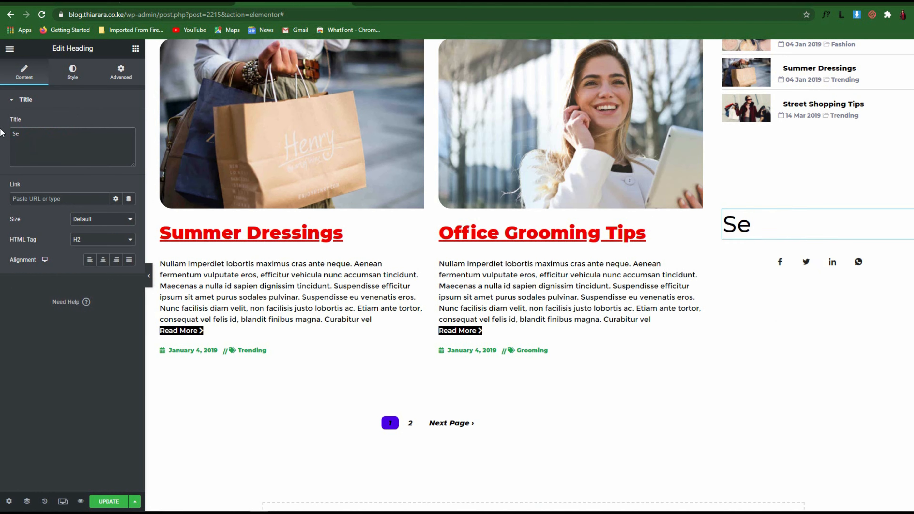
pyautogui.write('are')
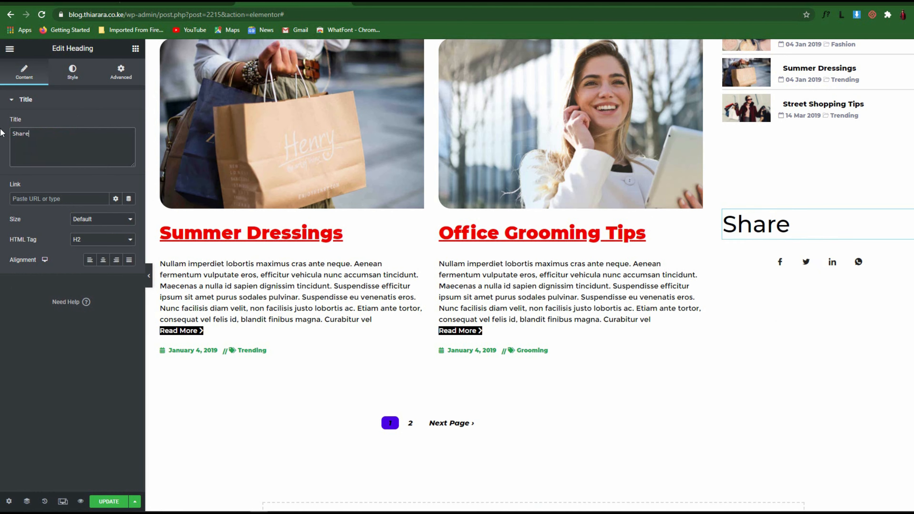
pyautogui.write(' our post')
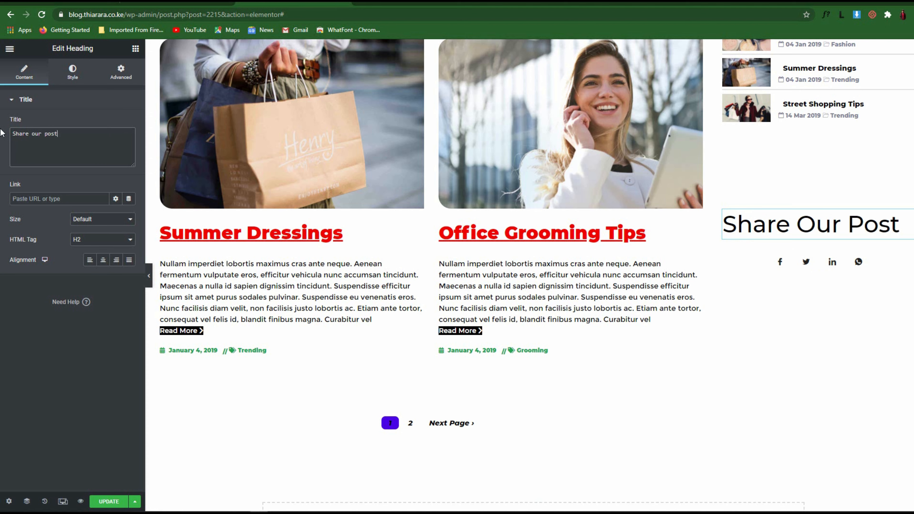
pyautogui.click(103, 259)
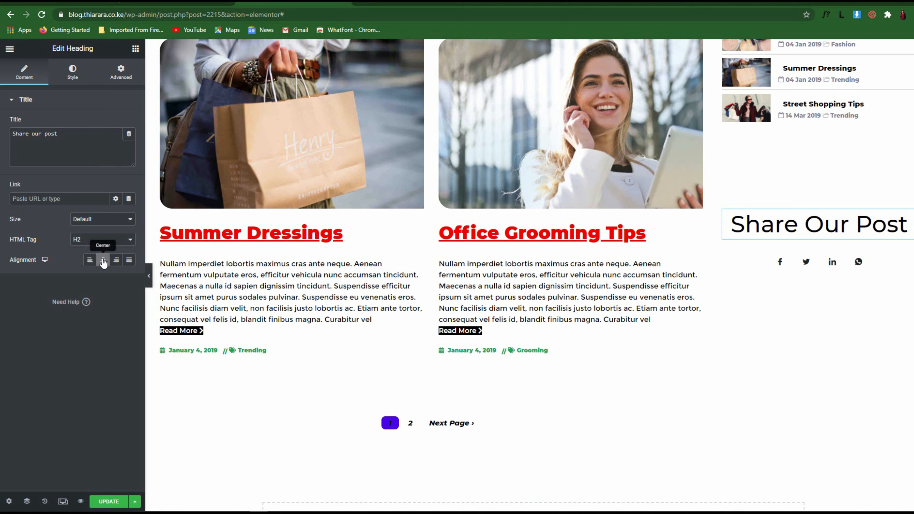
# Style the share heading with black text, a font size of 19 px and weight 900.
pyautogui.click(72, 72)
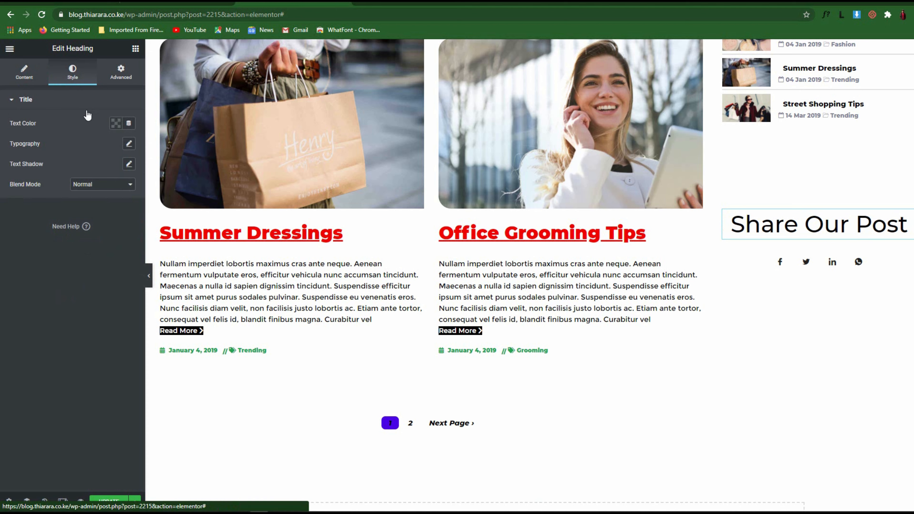
pyautogui.click(115, 123)
pyautogui.click(116, 123)
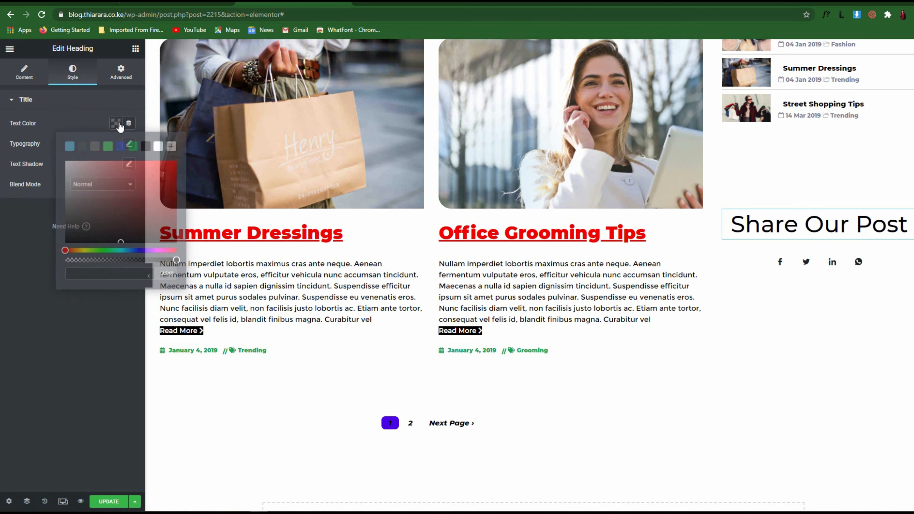
pyautogui.click(115, 124)
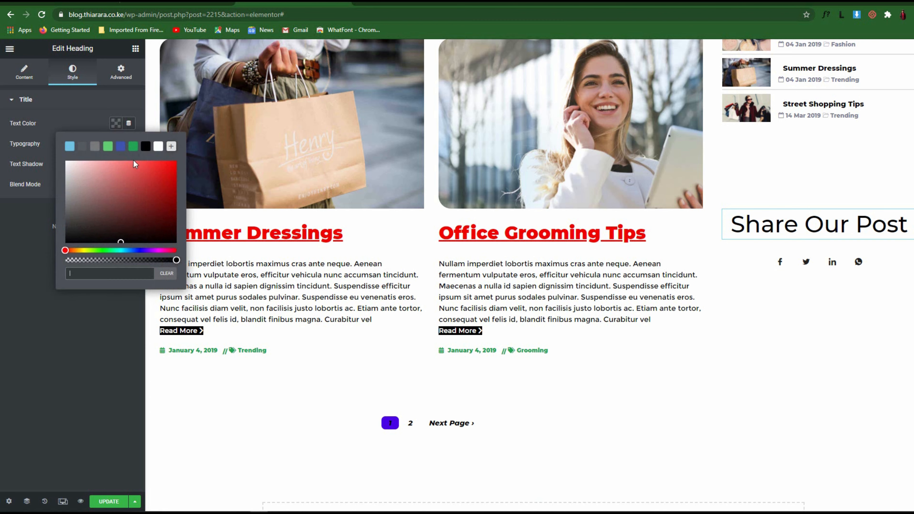
pyautogui.click(146, 146)
pyautogui.click(128, 144)
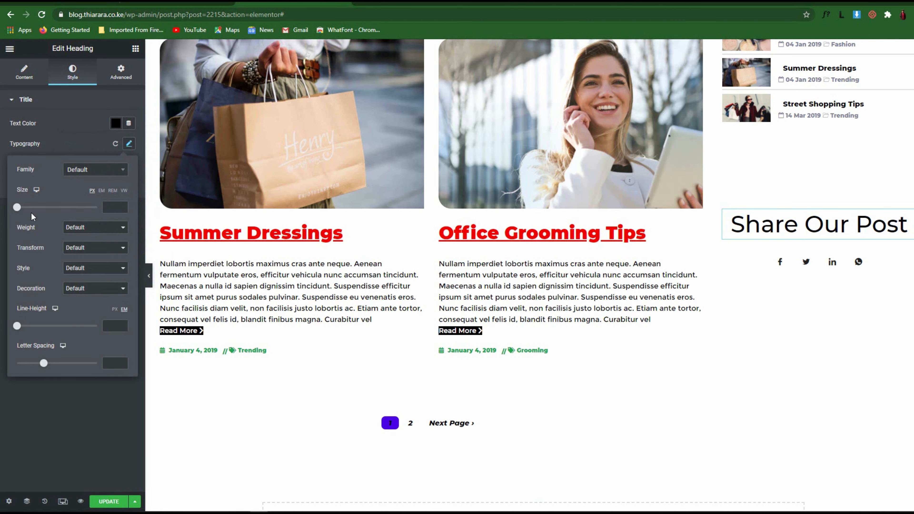
pyautogui.moveTo(17, 209); pyautogui.dragTo(24, 208)
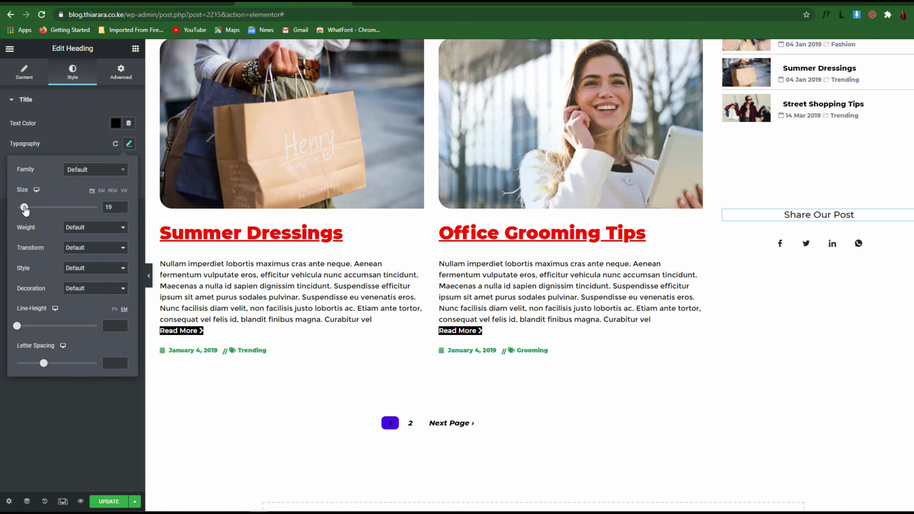
pyautogui.click(63, 227)
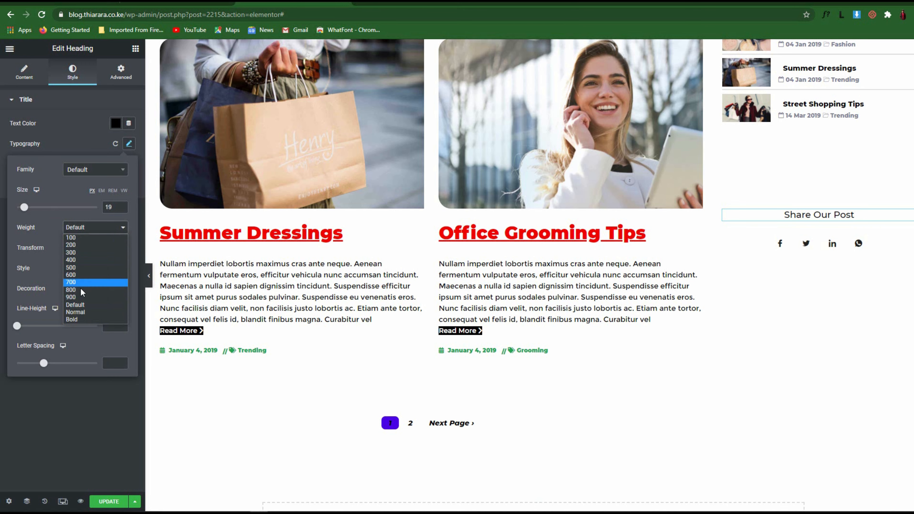
pyautogui.click(79, 297)
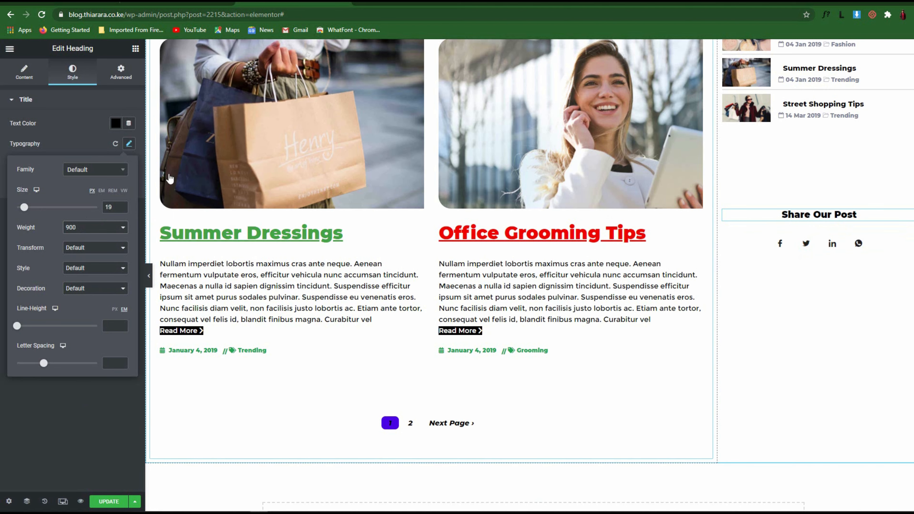
# Try red shades #EA0000 and #D37070 as the share heading's text color, then restore black.
pyautogui.click(116, 124)
pyautogui.click(176, 167)
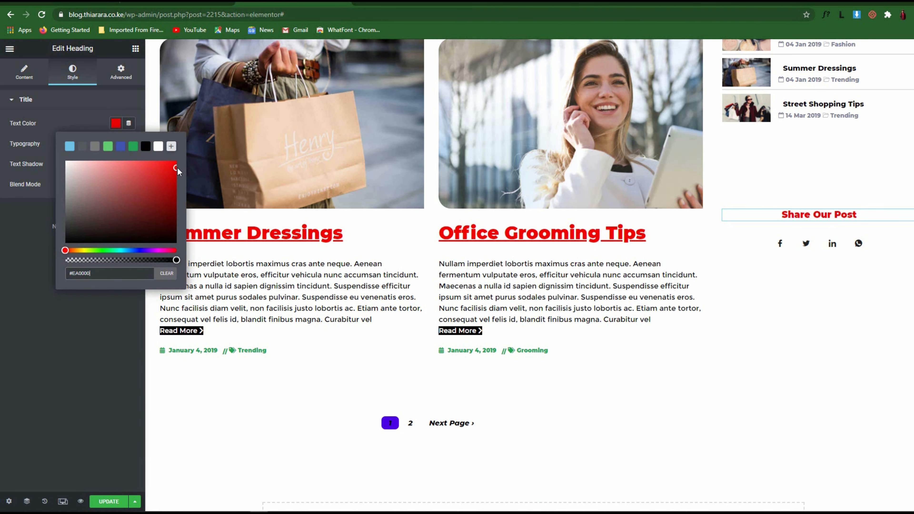
pyautogui.click(117, 174)
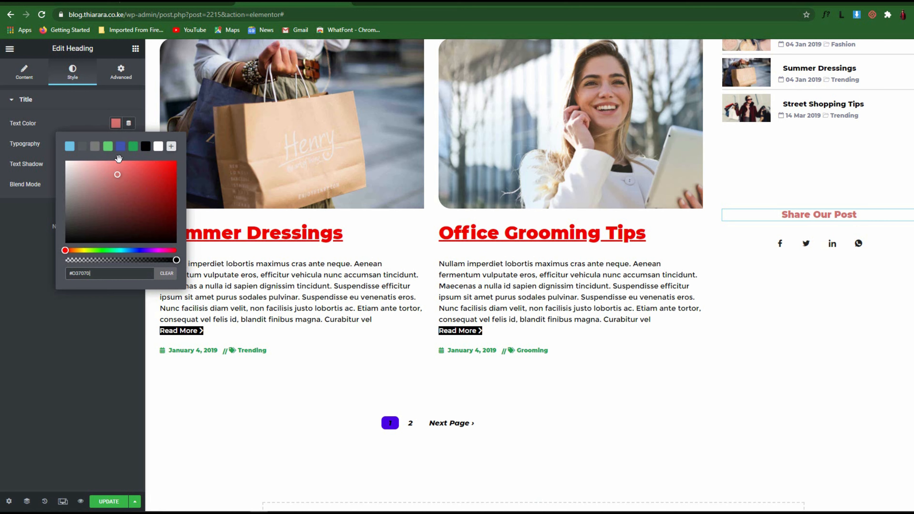
pyautogui.click(148, 148)
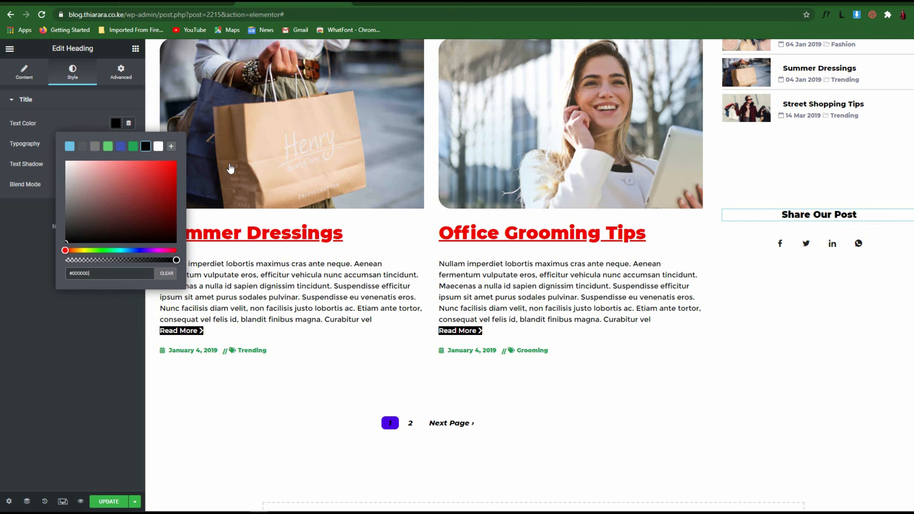
pyautogui.click(83, 121)
# Set the share heading's text decoration to Underline and compare it with the rest of the sidebar.
pyautogui.click(128, 144)
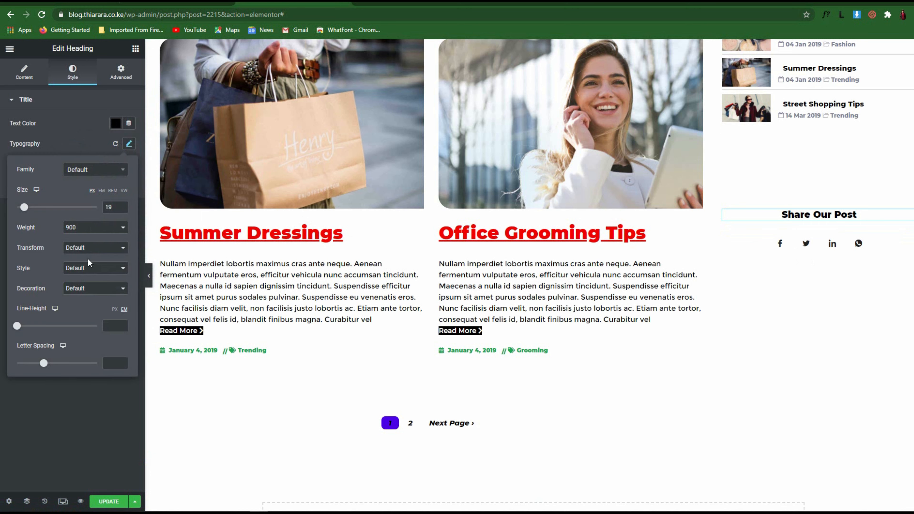
pyautogui.click(90, 288)
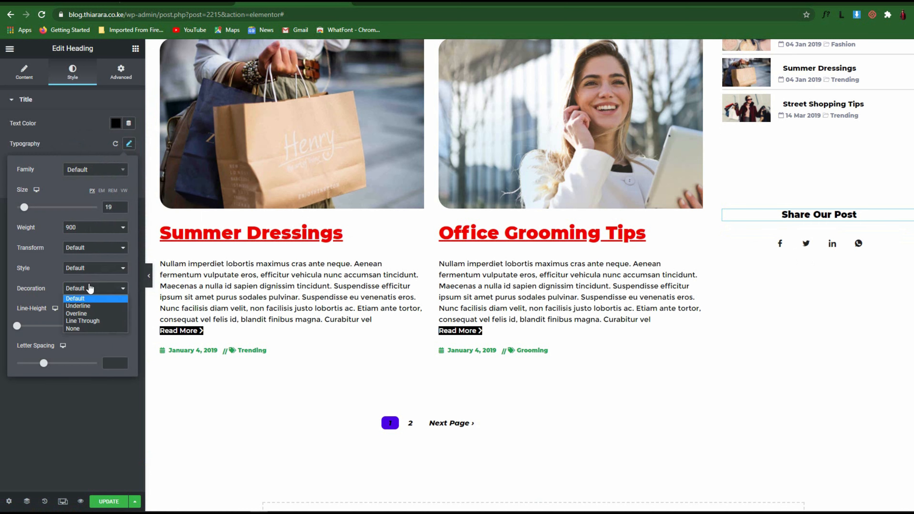
pyautogui.click(91, 307)
pyautogui.click(43, 401)
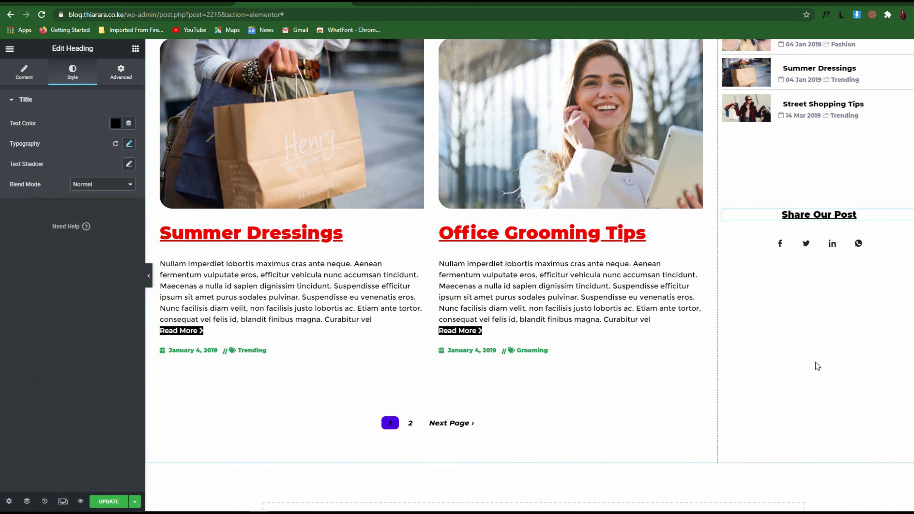
pyautogui.scroll(4, 841, 269)
pyautogui.scroll(-4, 850, 304)
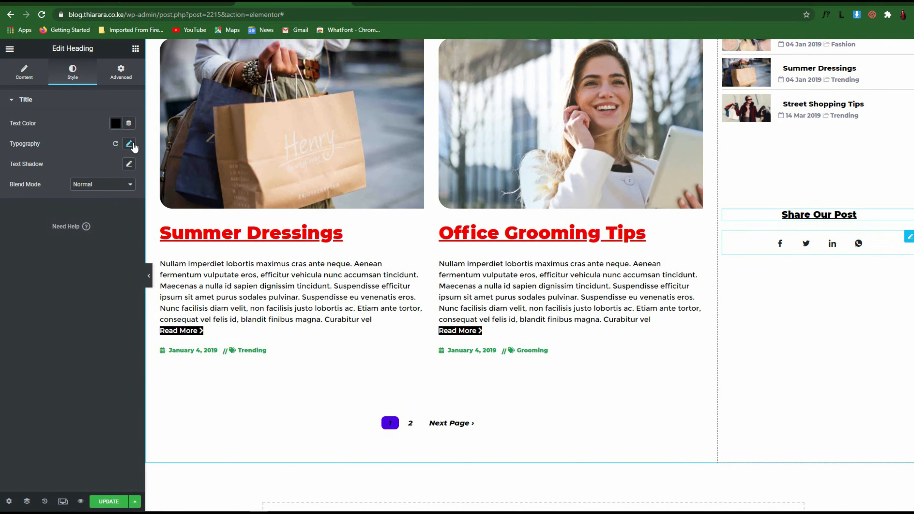
# Add a fifth item to the Social Share widget and set its social media to Telegram.
pyautogui.click(24, 76)
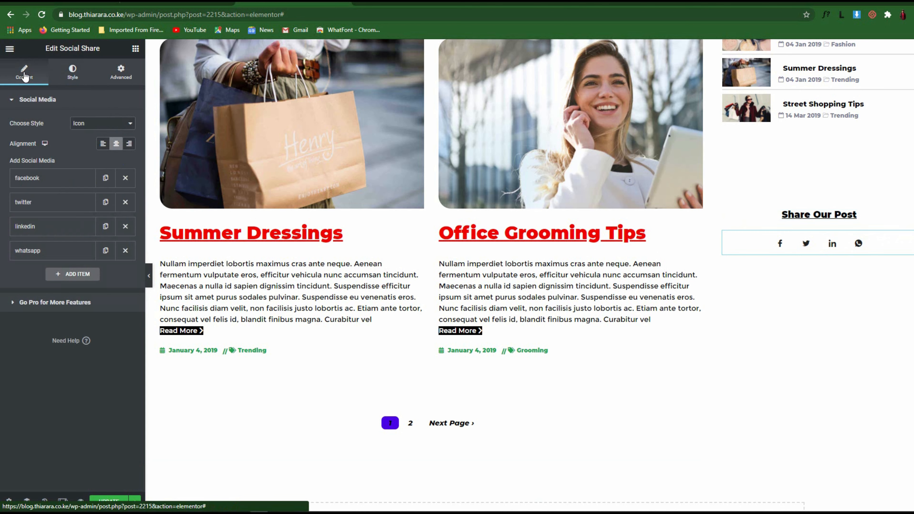
pyautogui.click(90, 275)
pyautogui.click(95, 364)
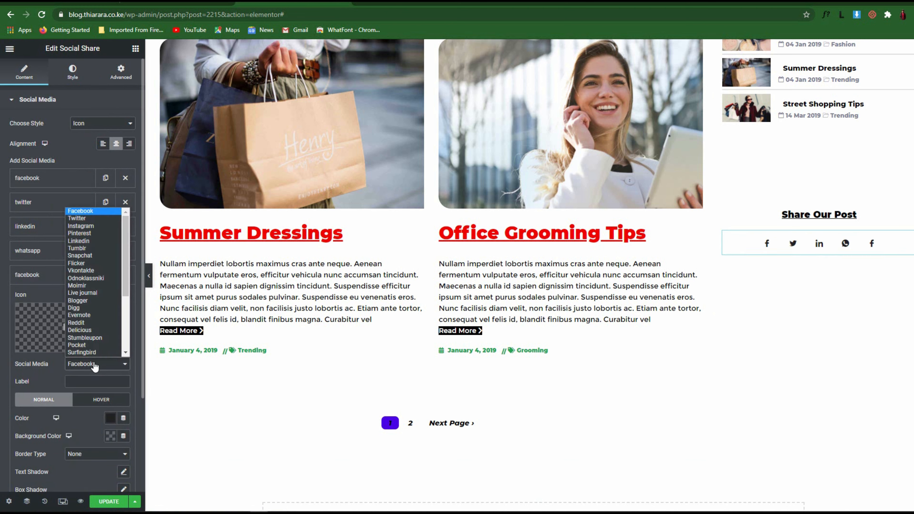
pyautogui.press('t')
pyautogui.press('e')
pyautogui.scroll(-1, 92, 355)
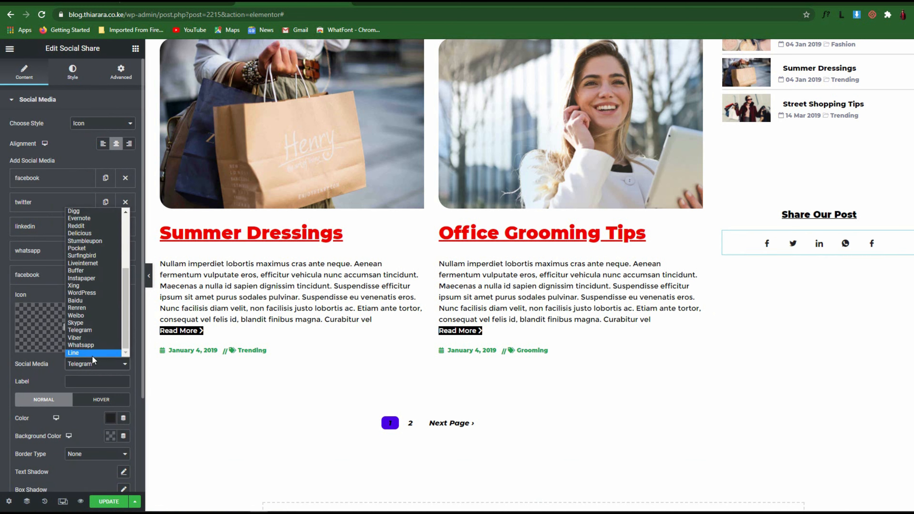
pyautogui.click(98, 331)
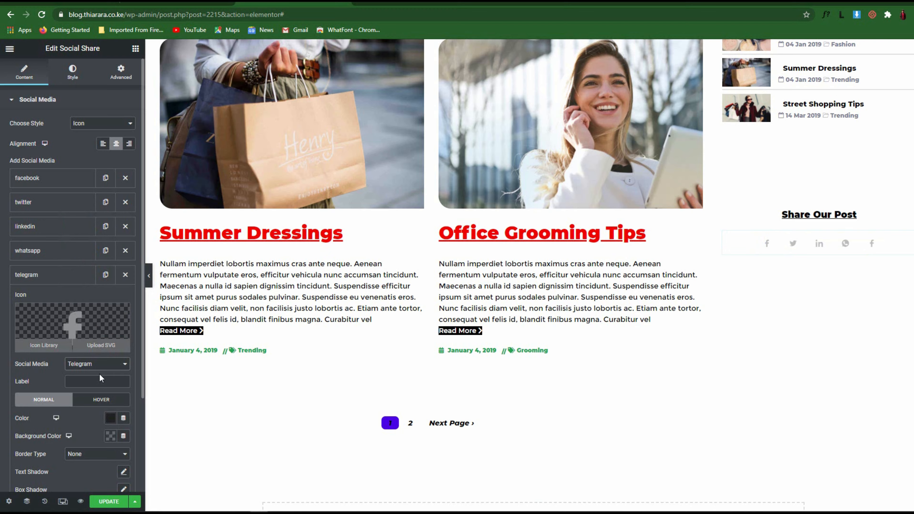
# Give the Telegram share item the outlined Telegram paper-plane icon from the icon library.
pyautogui.click(87, 331)
pyautogui.click(444, 122)
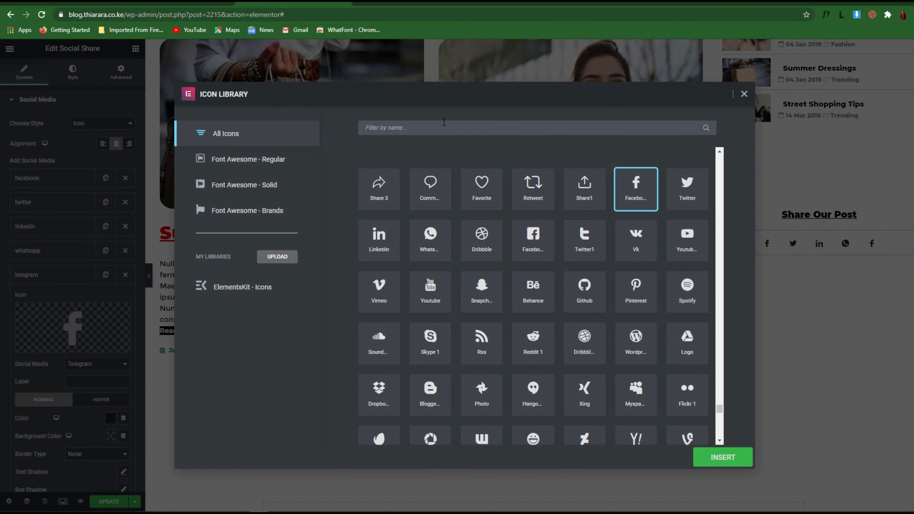
pyautogui.write('tele')
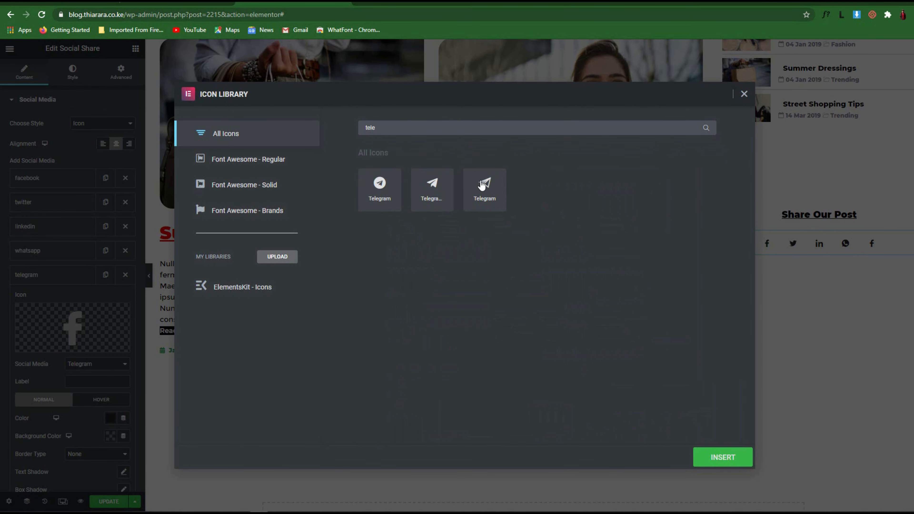
pyautogui.click(482, 184)
pyautogui.click(723, 458)
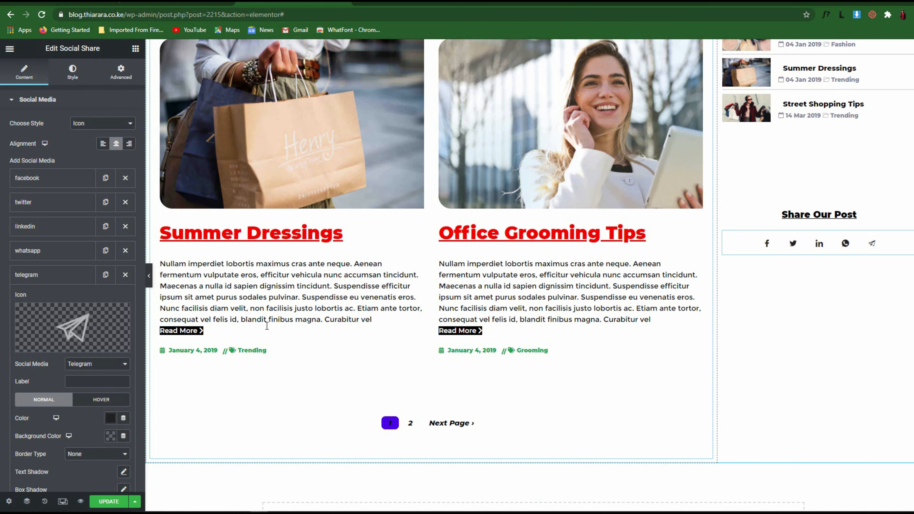
pyautogui.click(66, 276)
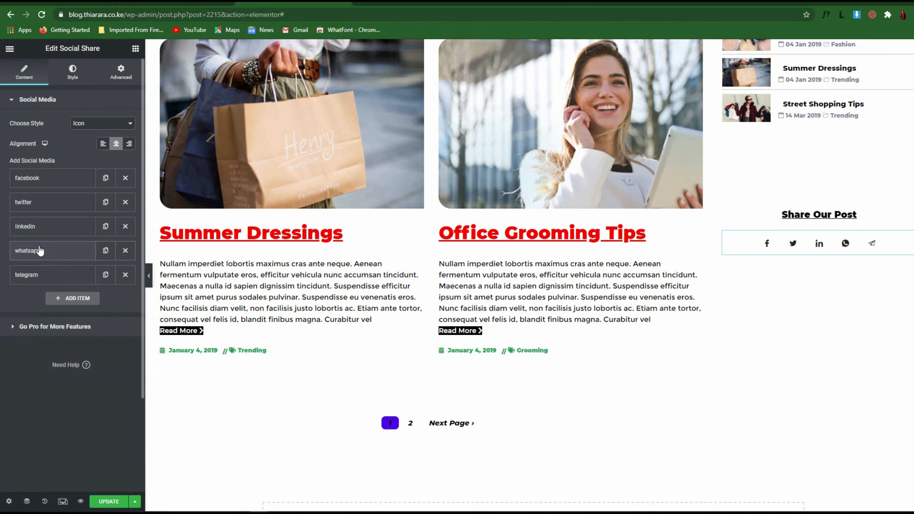
# Reorder the share items so that whatsapp comes last, after telegram, and update the page.
pyautogui.moveTo(40, 250); pyautogui.dragTo(37, 209)
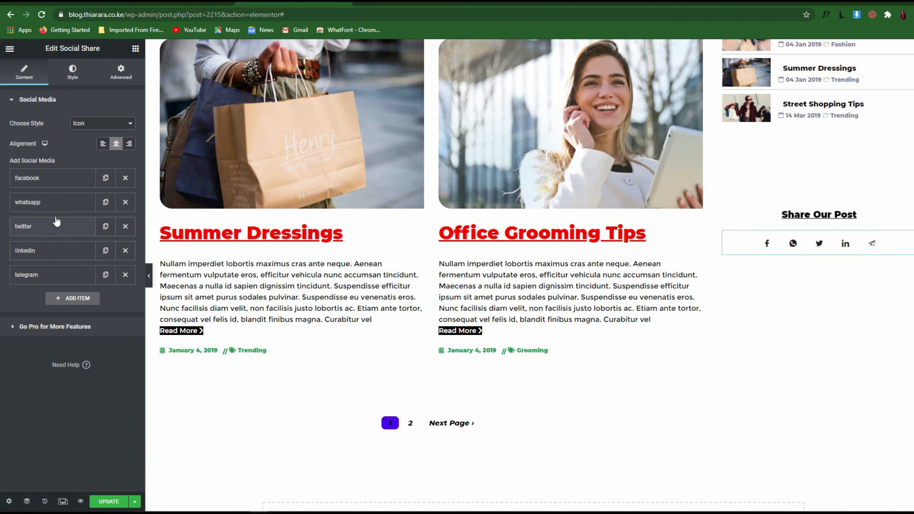
pyautogui.moveTo(54, 203); pyautogui.dragTo(51, 284)
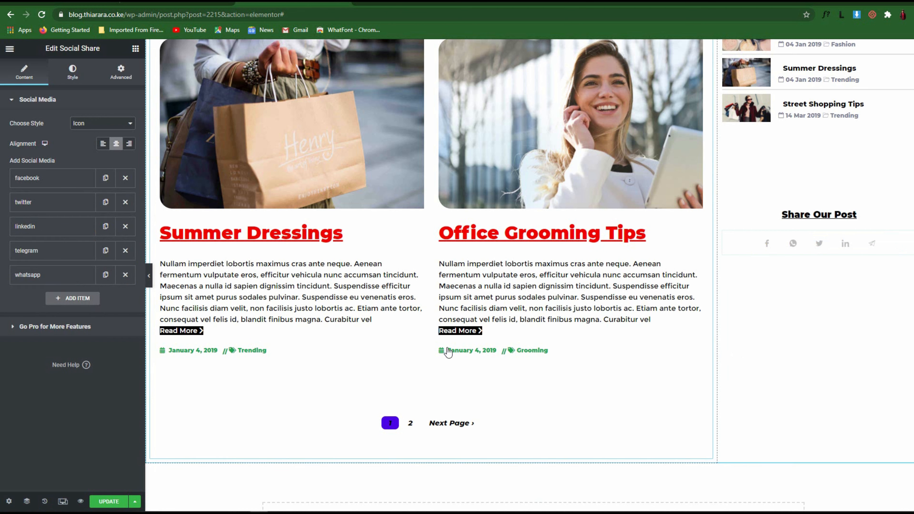
pyautogui.click(109, 502)
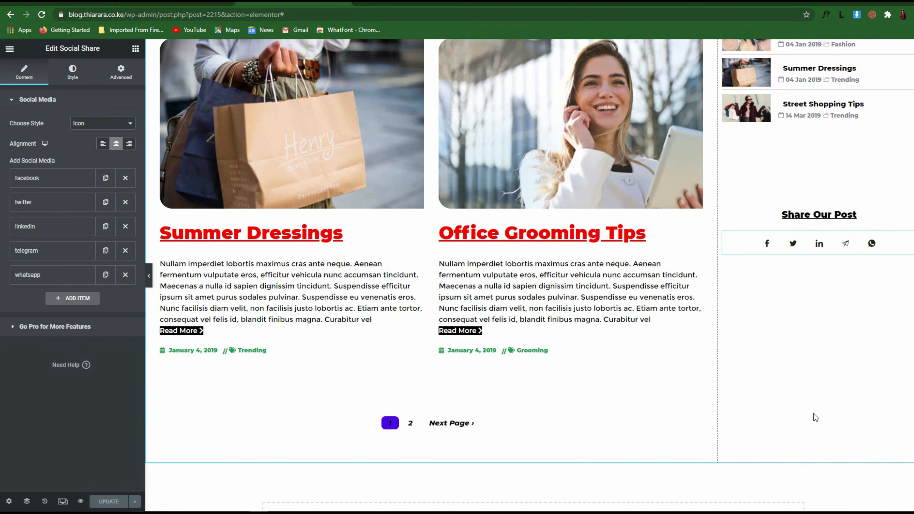
# Examine the finished sidebar and the options in its Sort By Category dropdown.
pyautogui.scroll(10, 813, 414)
pyautogui.scroll(2, 813, 414)
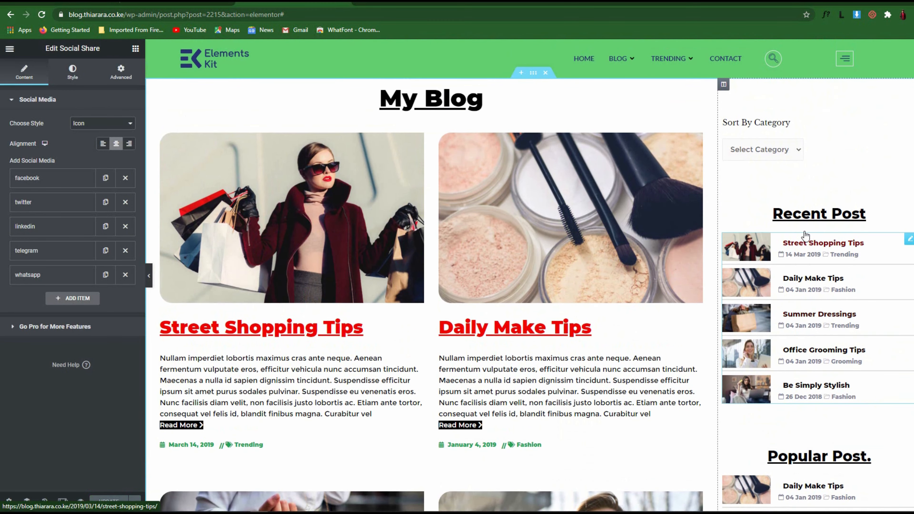
pyautogui.click(873, 215)
pyautogui.click(789, 151)
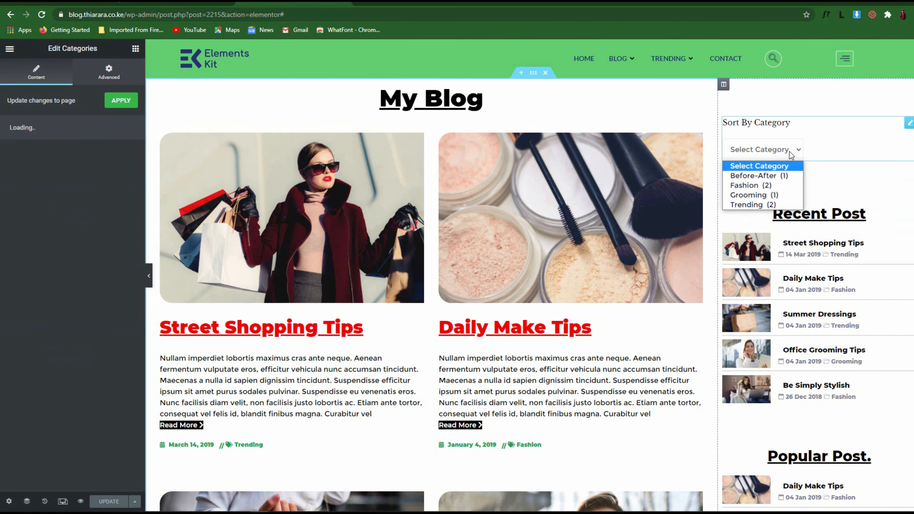
# Switch to the browser tab with the live site and open the WordPress dashboard from there.
pyautogui.click(201, 3)
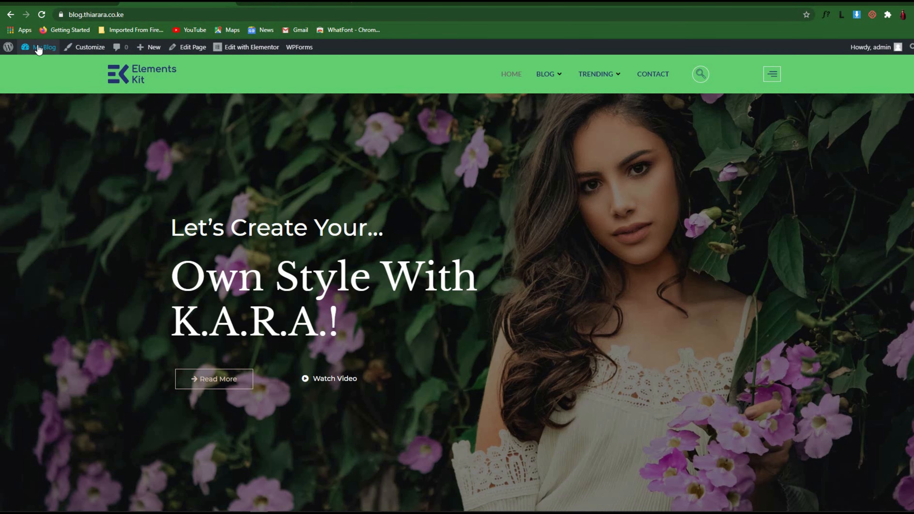
pyautogui.moveTo(39, 47)
pyautogui.click(42, 64)
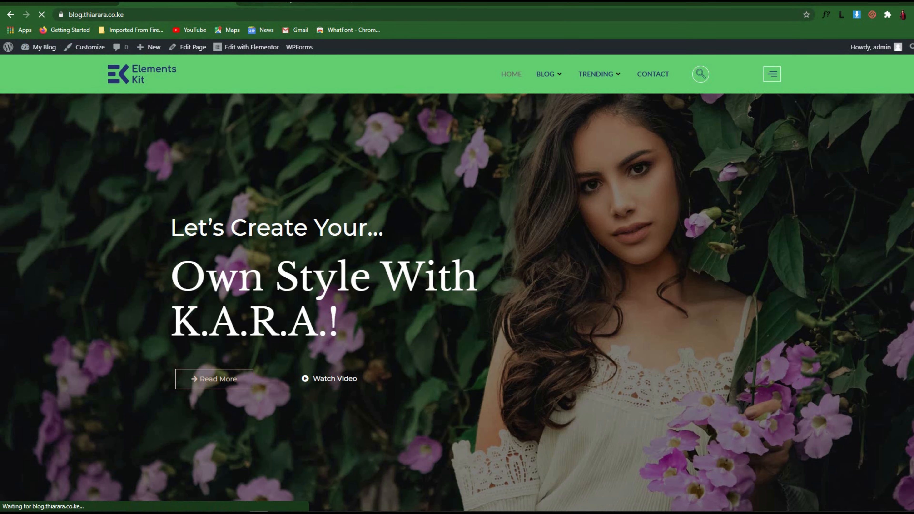
pyautogui.click(268, 3)
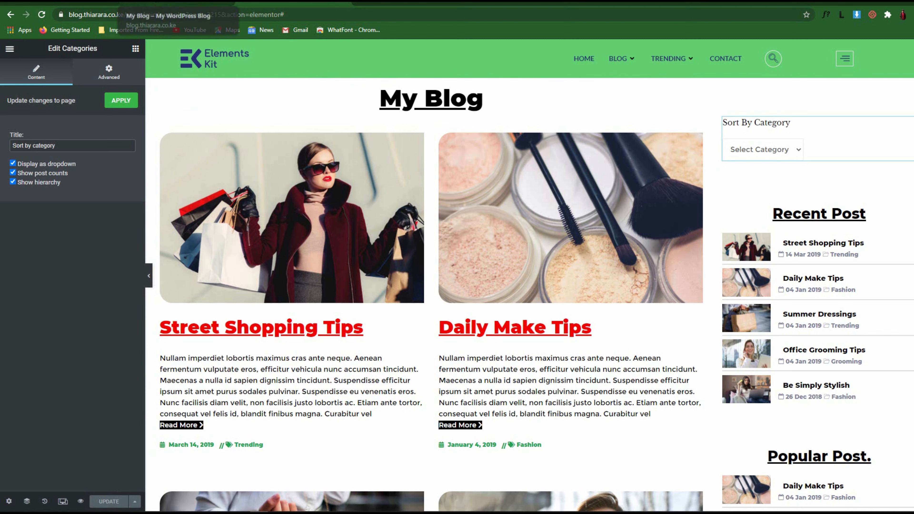
pyautogui.click(177, 3)
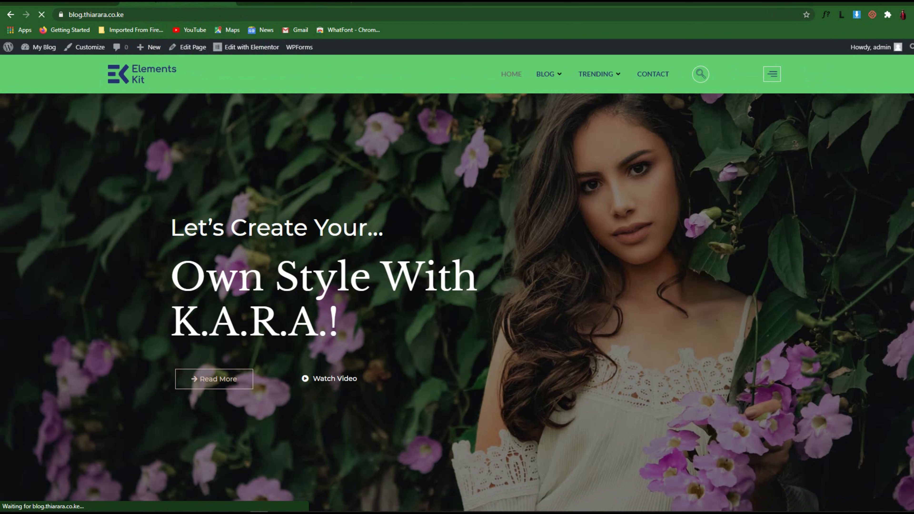
# Open the WordPress dashboard and go to the site's menu editor.
pyautogui.moveTo(42, 48)
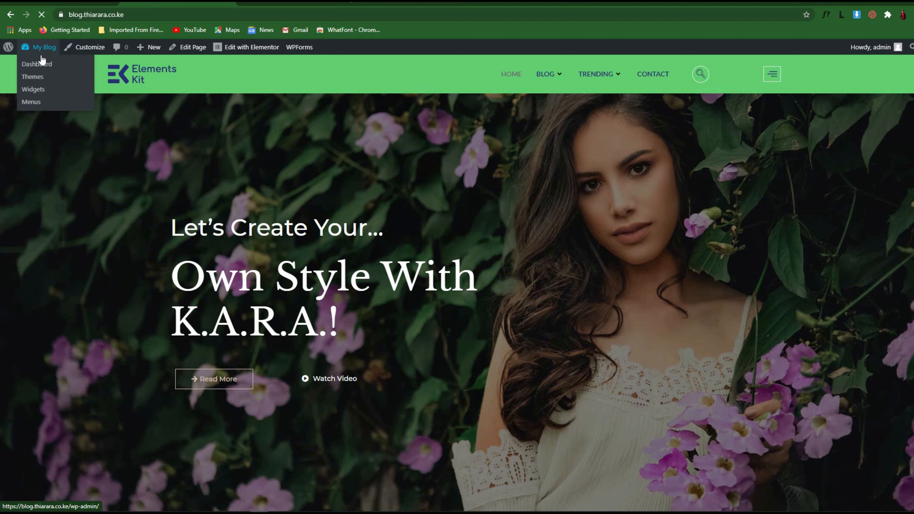
pyautogui.click(40, 67)
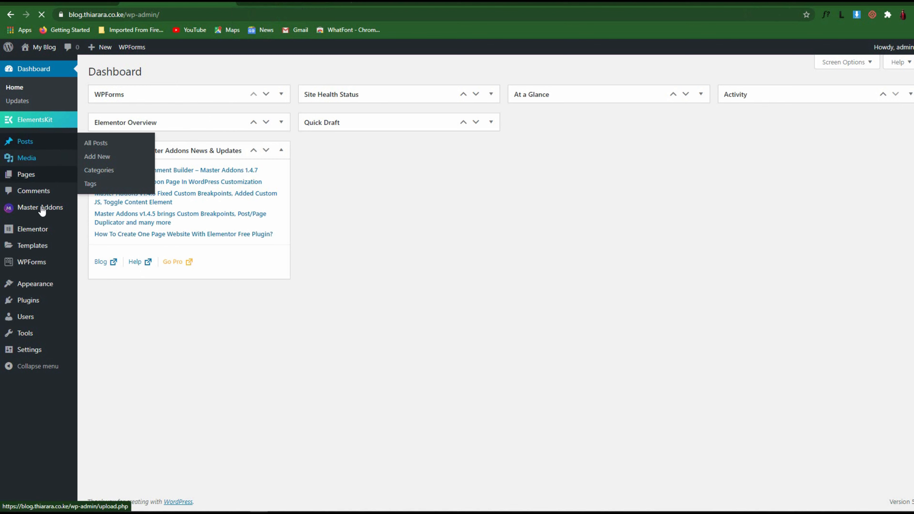
pyautogui.moveTo(57, 287)
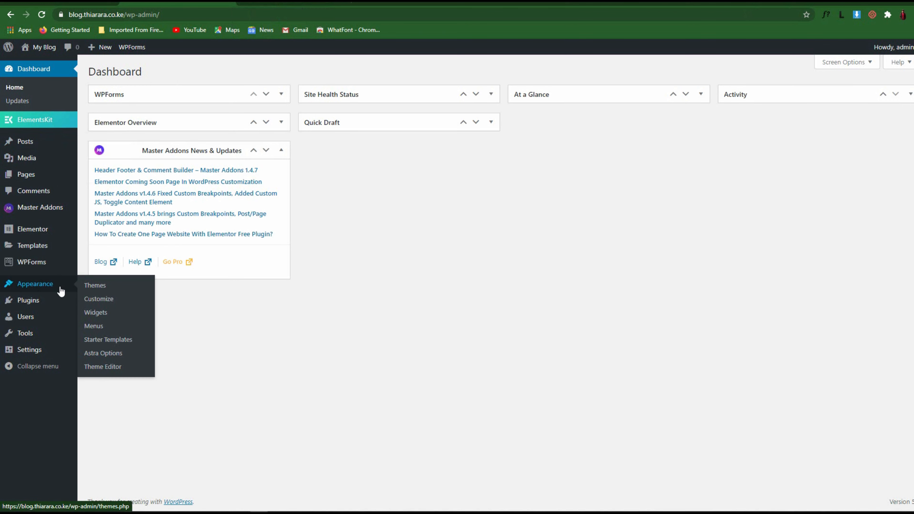
pyautogui.click(98, 327)
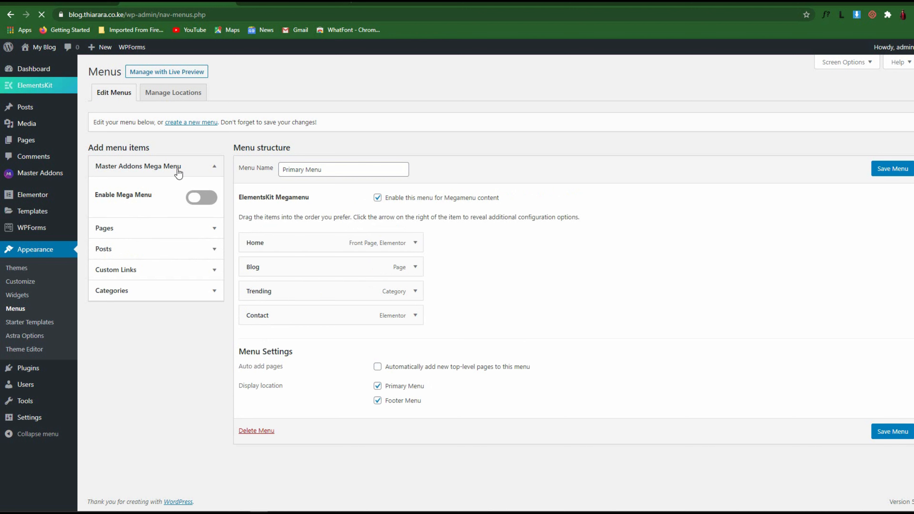
# Add the test page to the Primary Menu, place it between Trending and Contact, and save the menu.
pyautogui.click(214, 168)
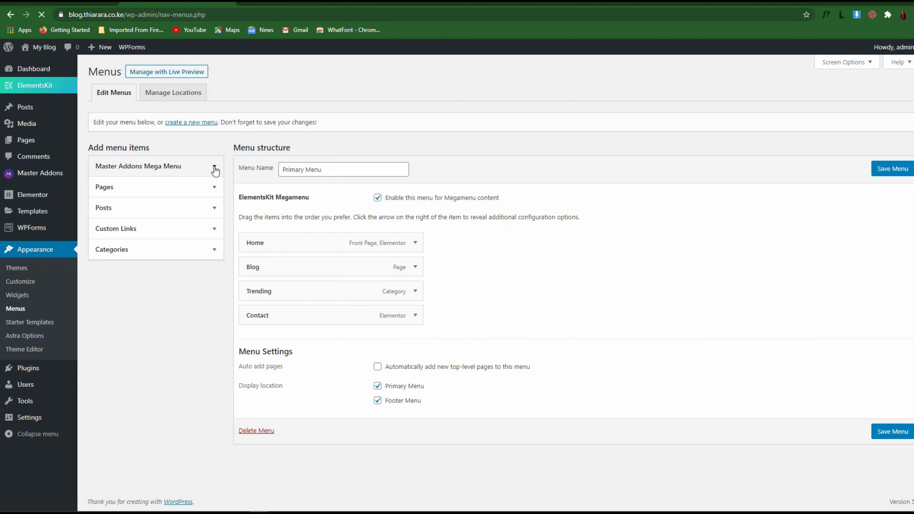
pyautogui.click(190, 188)
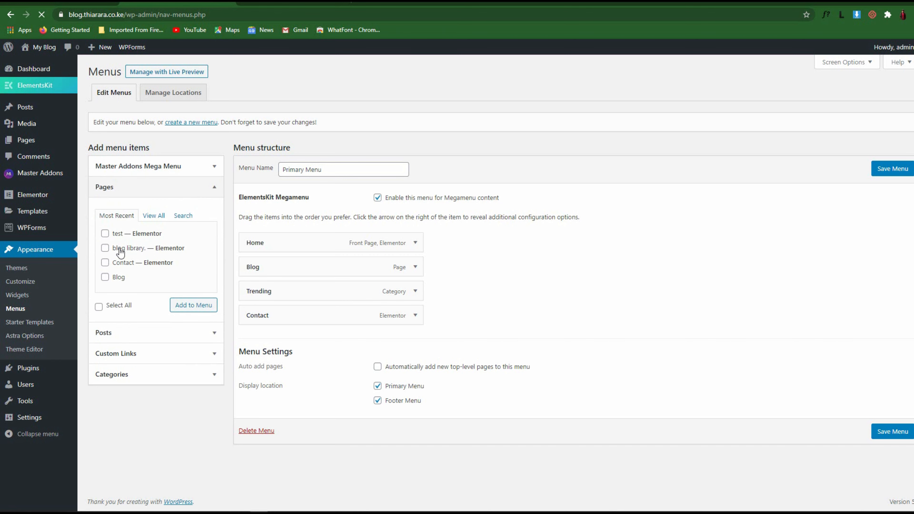
pyautogui.click(105, 233)
pyautogui.click(201, 307)
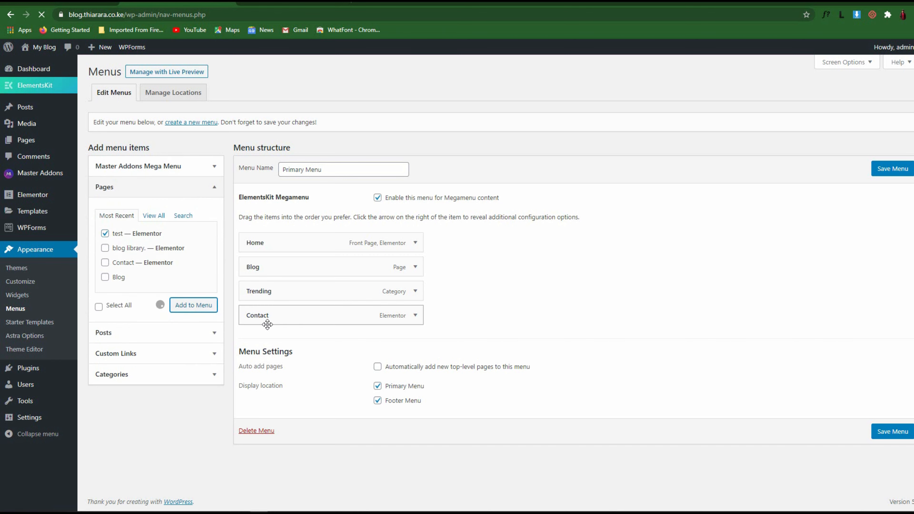
pyautogui.moveTo(283, 340); pyautogui.dragTo(292, 319)
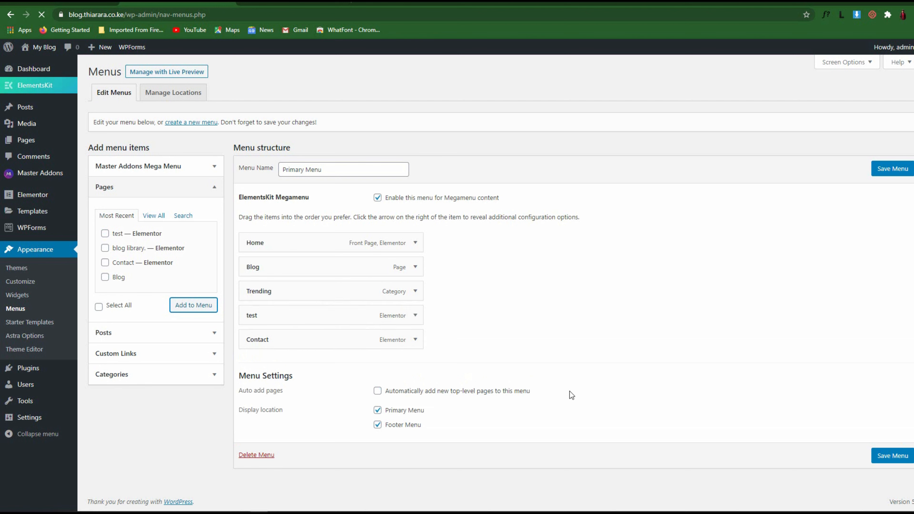
pyautogui.click(884, 460)
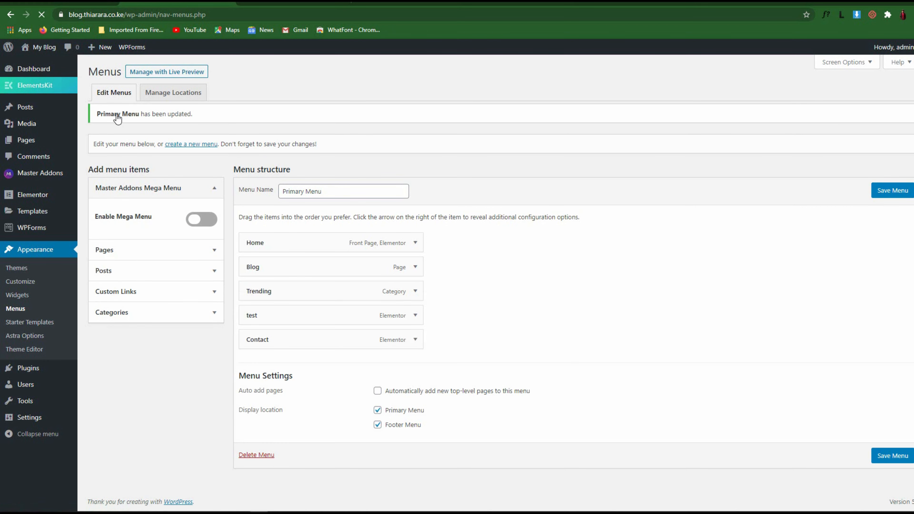
# Open the live site in a new browser tab and go to its test page.
pyautogui.click(39, 64)
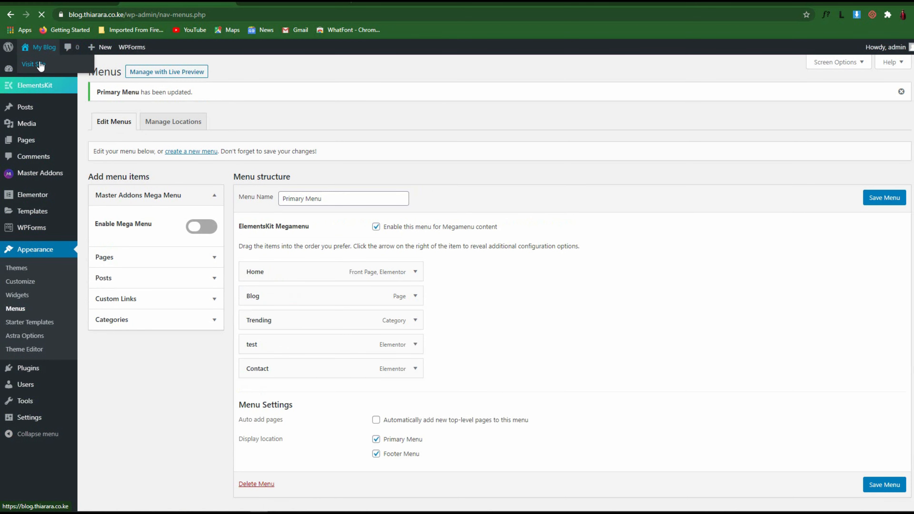
pyautogui.click(548, 69)
pyautogui.rightClick(51, 50)
pyautogui.click(78, 56)
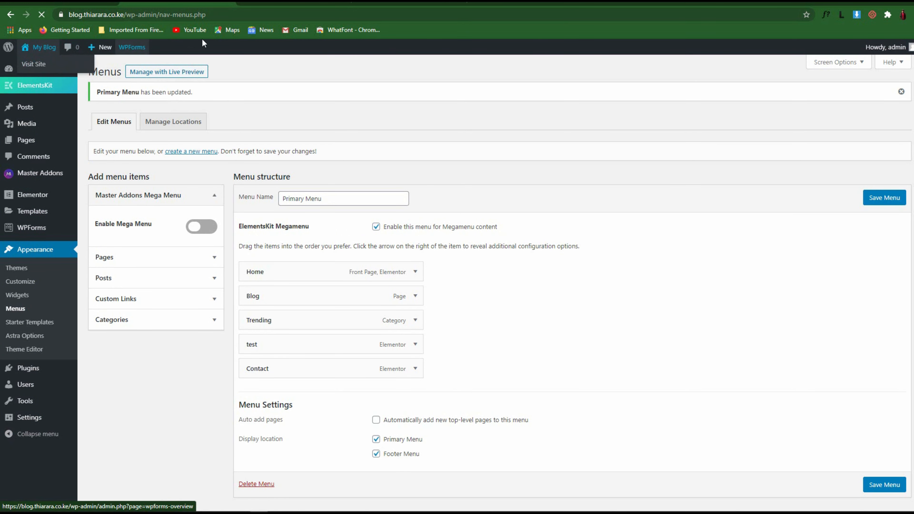
pyautogui.click(297, 3)
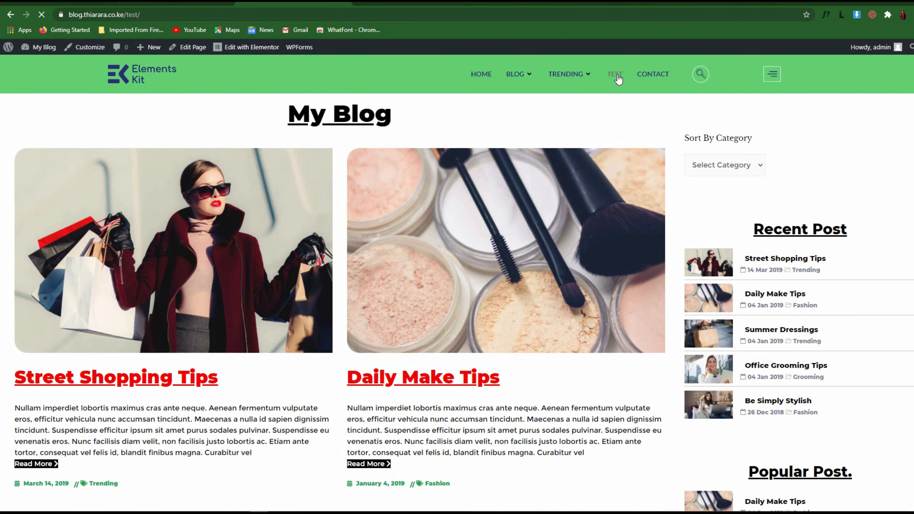
# Examine the test page's post grid, sidebar and footer, then view page 2 of the posts.
pyautogui.scroll(-10, 368, 99)
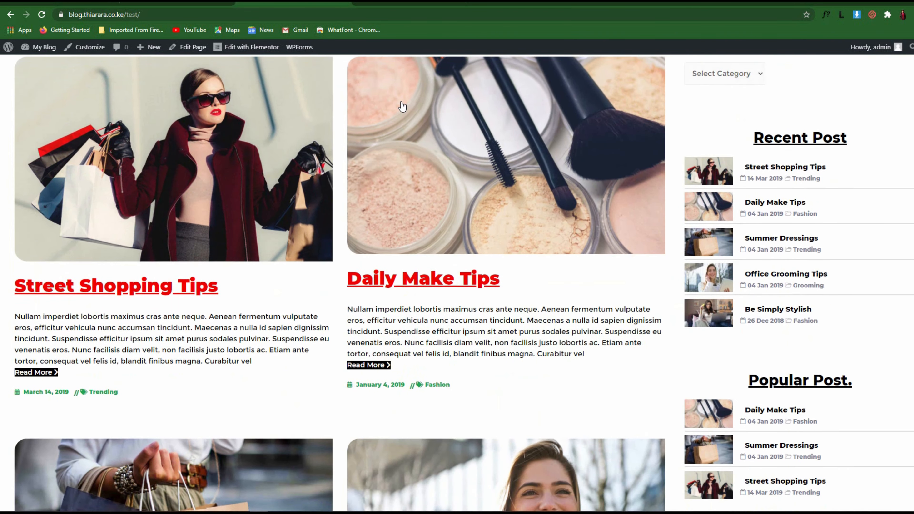
pyautogui.scroll(-3, 792, 225)
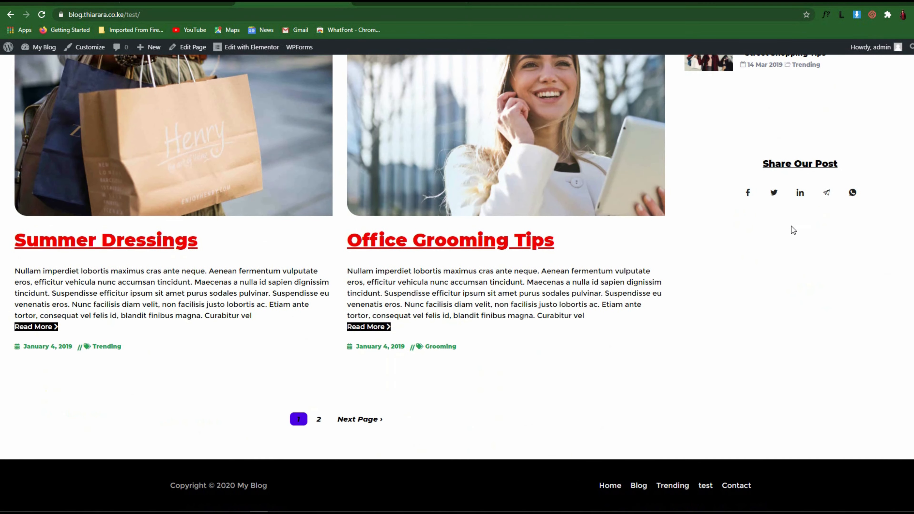
pyautogui.scroll(6, 490, 186)
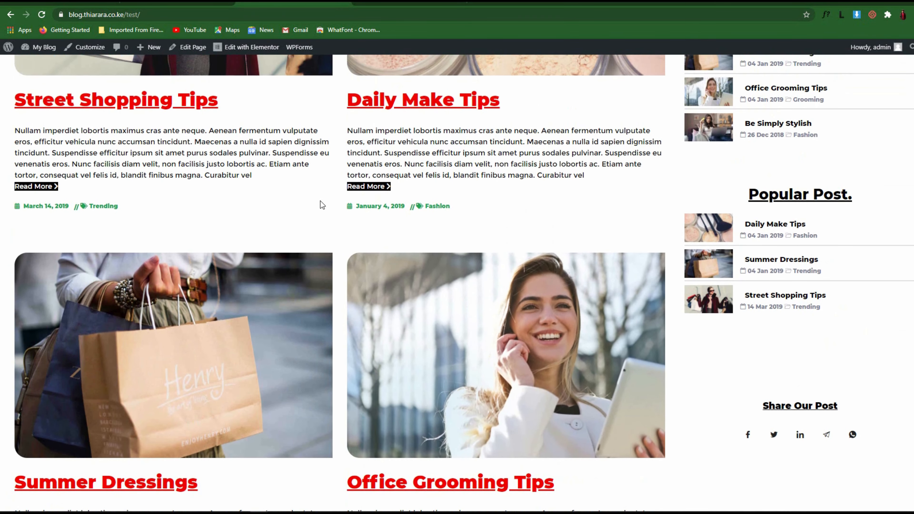
pyautogui.scroll(-5, 322, 205)
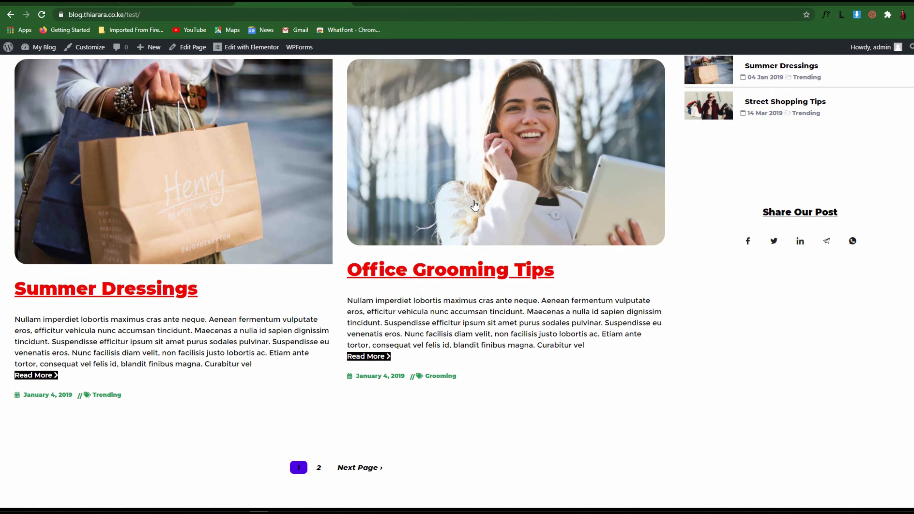
pyautogui.click(319, 468)
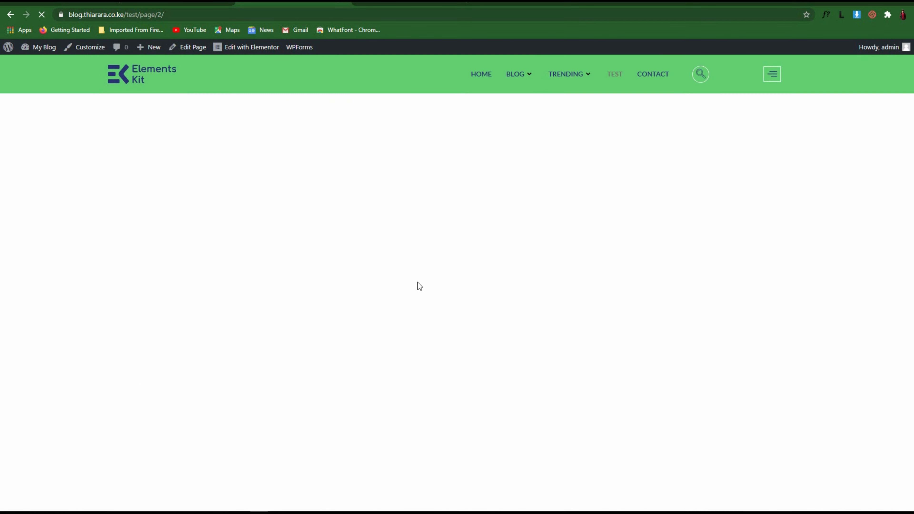
pyautogui.scroll(-4, 563, 308)
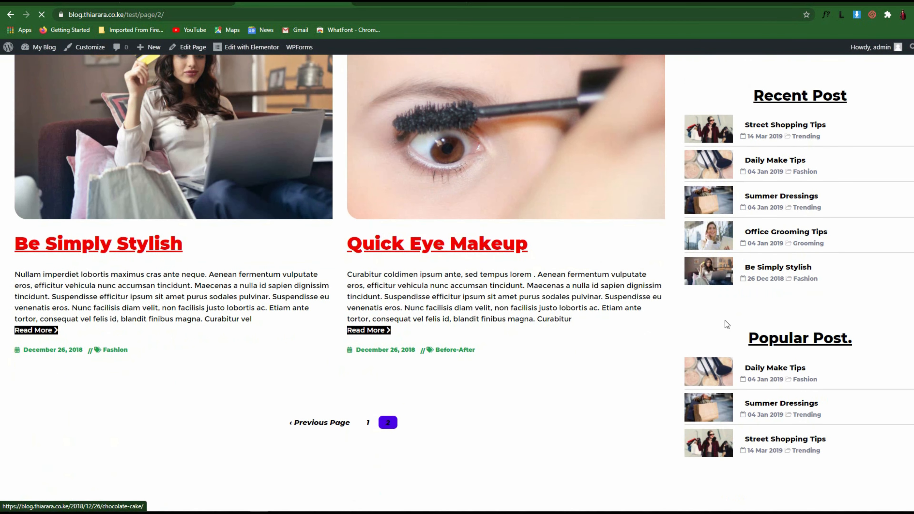
pyautogui.scroll(4, 725, 324)
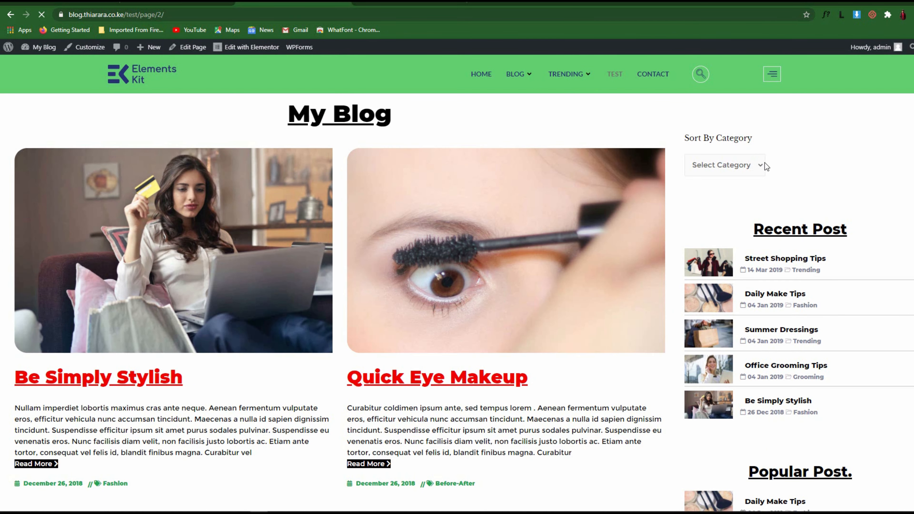
# Try the sidebar's category sorting with Before-After and view that category's posts.
pyautogui.click(760, 165)
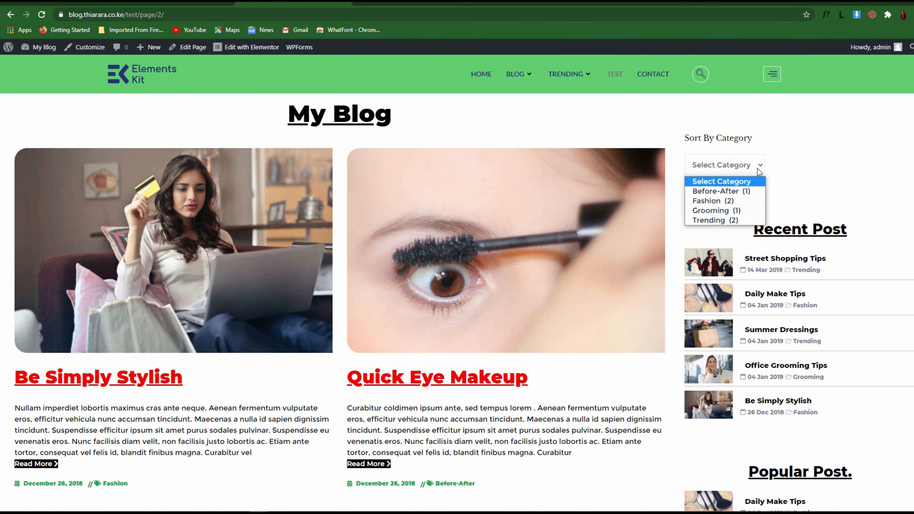
pyautogui.click(736, 189)
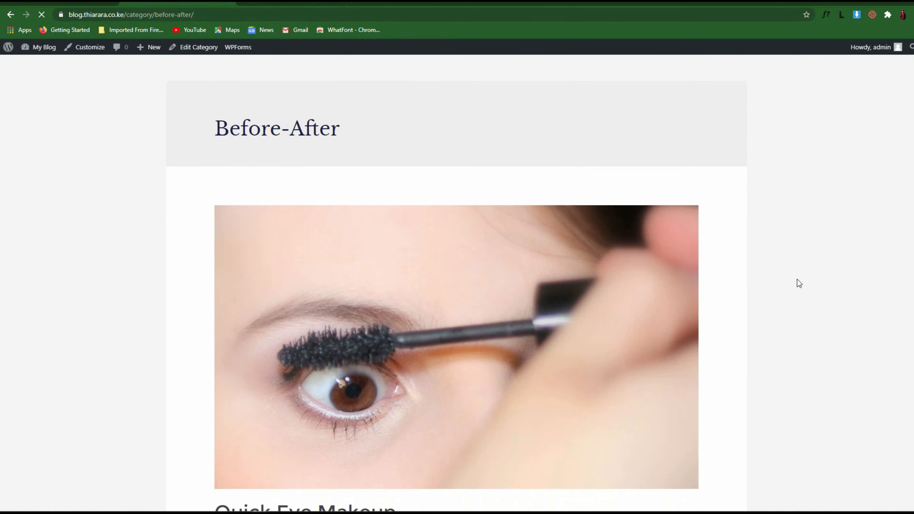
pyautogui.scroll(-5, 798, 280)
pyautogui.scroll(6, 785, 302)
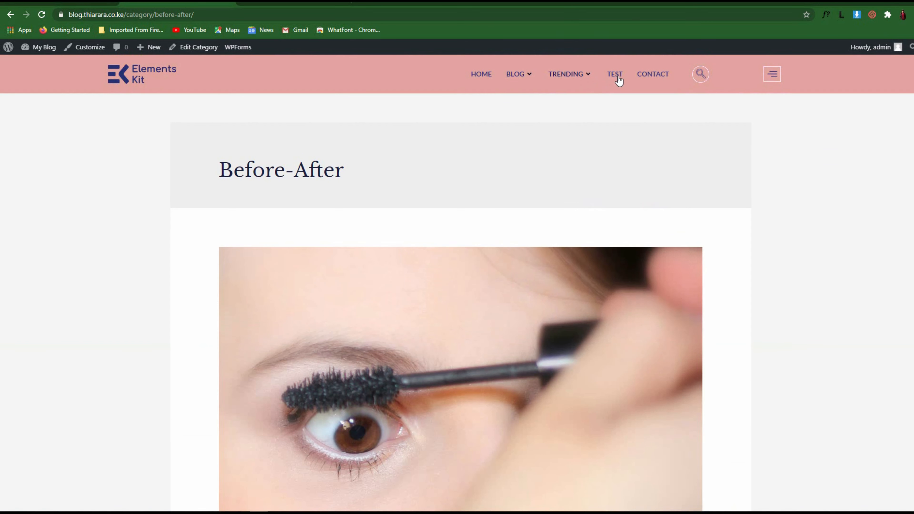
# Return to the test page and examine its Recent Post, Popular Post and Share Our Post sections.
pyautogui.click(616, 76)
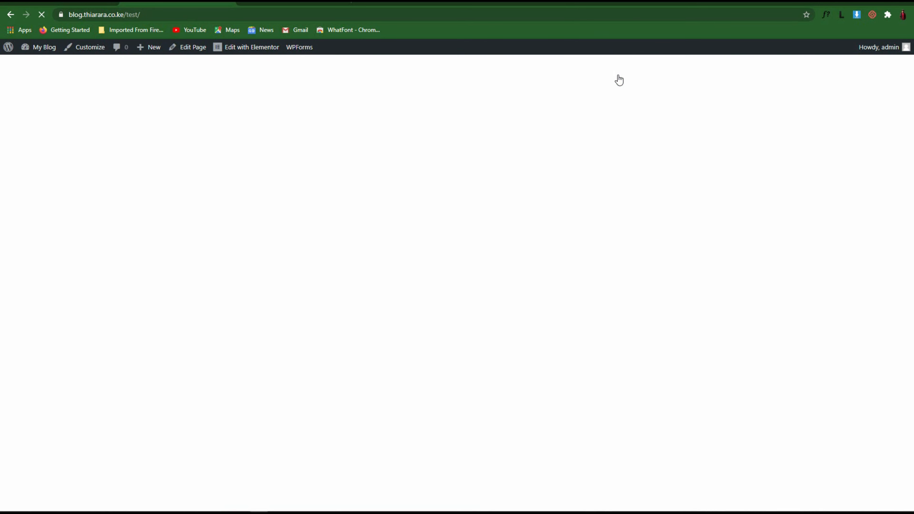
pyautogui.scroll(-4, 711, 141)
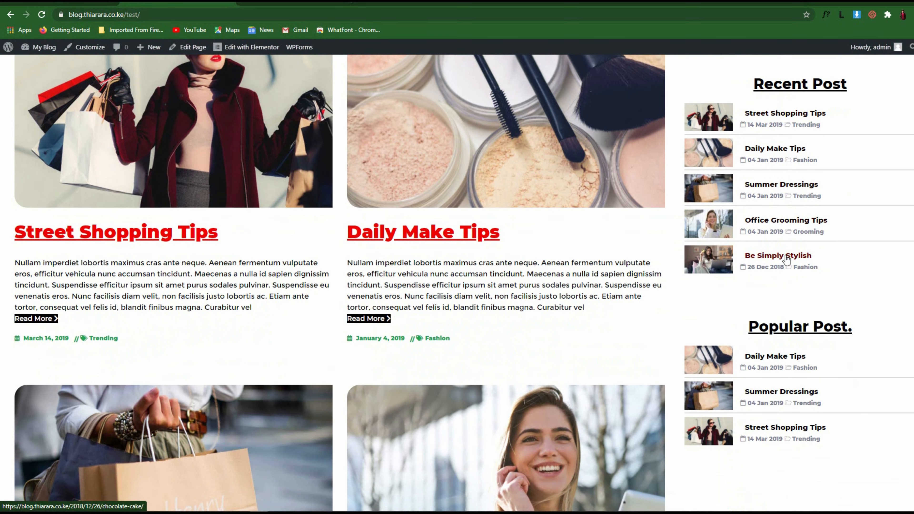
pyautogui.scroll(-1, 800, 262)
pyautogui.scroll(-4, 799, 262)
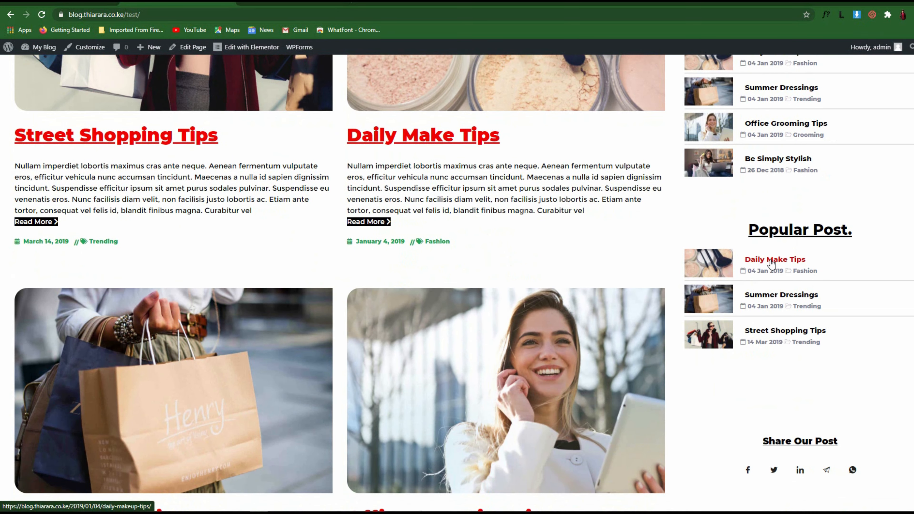
pyautogui.scroll(-1, 830, 408)
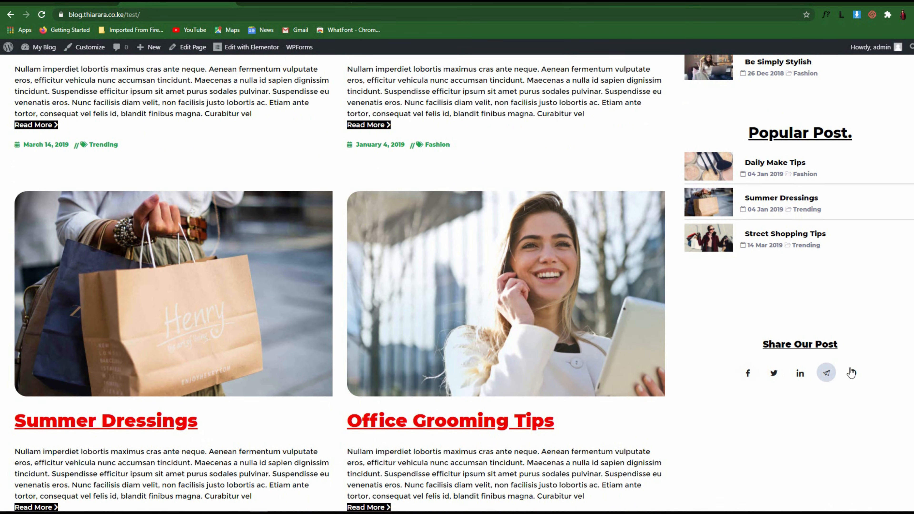
pyautogui.scroll(9, 432, 222)
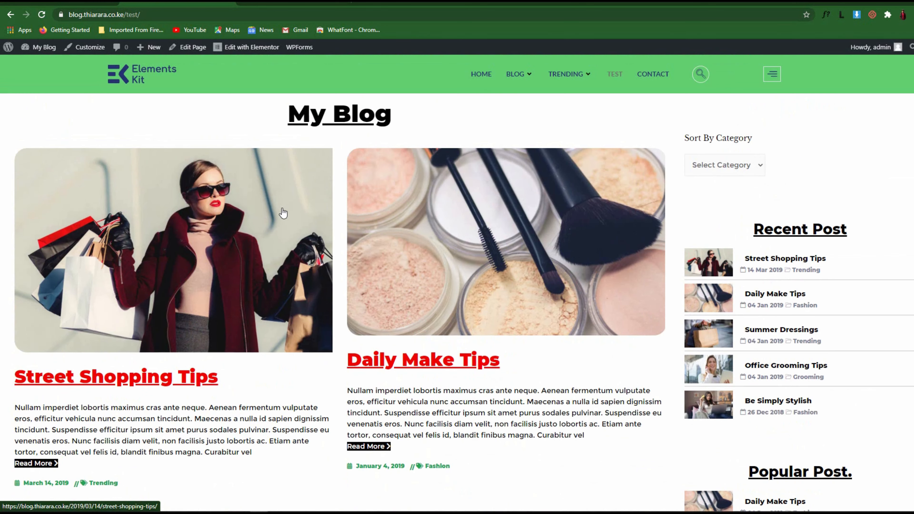